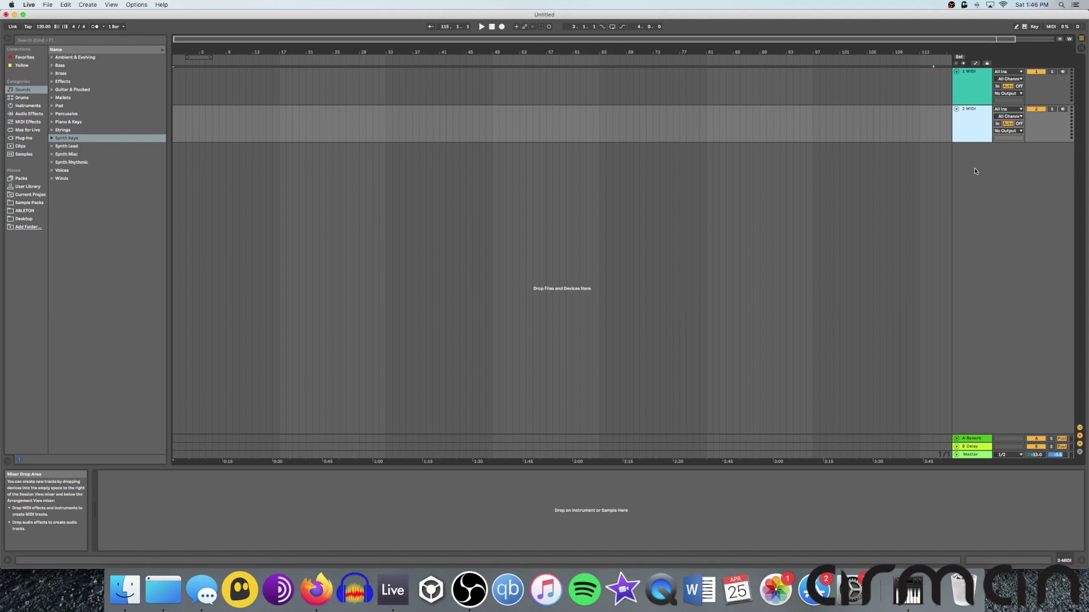
- Colour the first MIDI track white and rename it KICK
{"action": "left_click", "coordinate": [978, 95]}
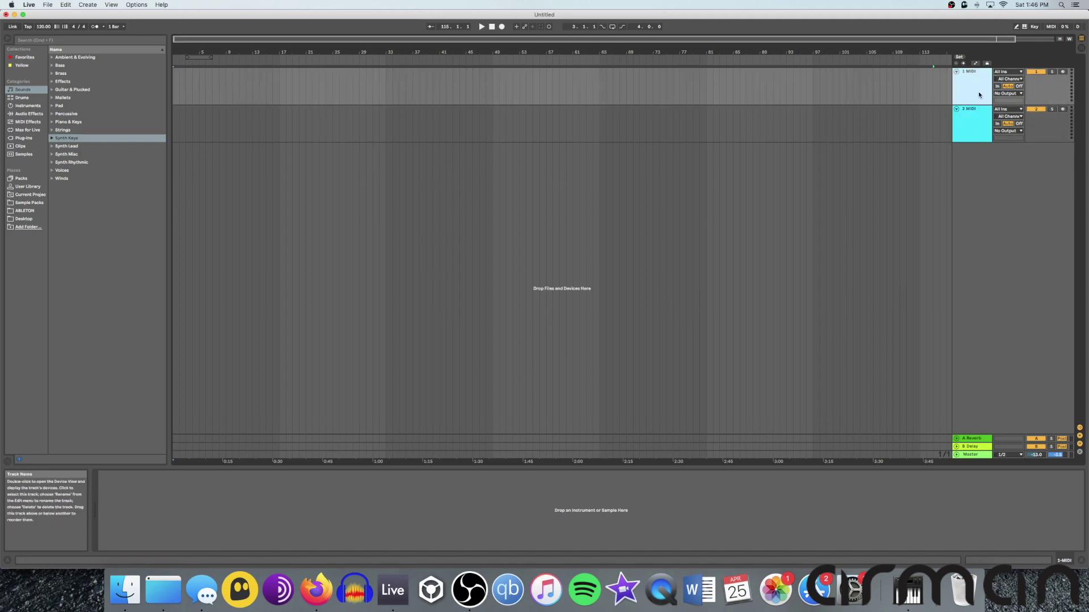
{"action": "right_click", "coordinate": [979, 95]}
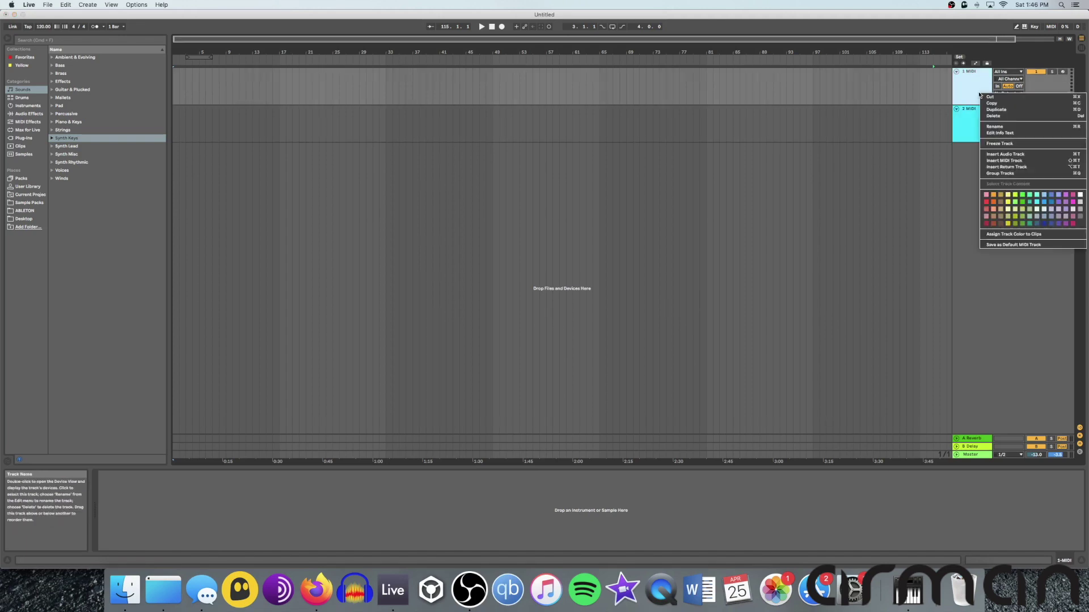
{"action": "left_click", "coordinate": [1080, 195]}
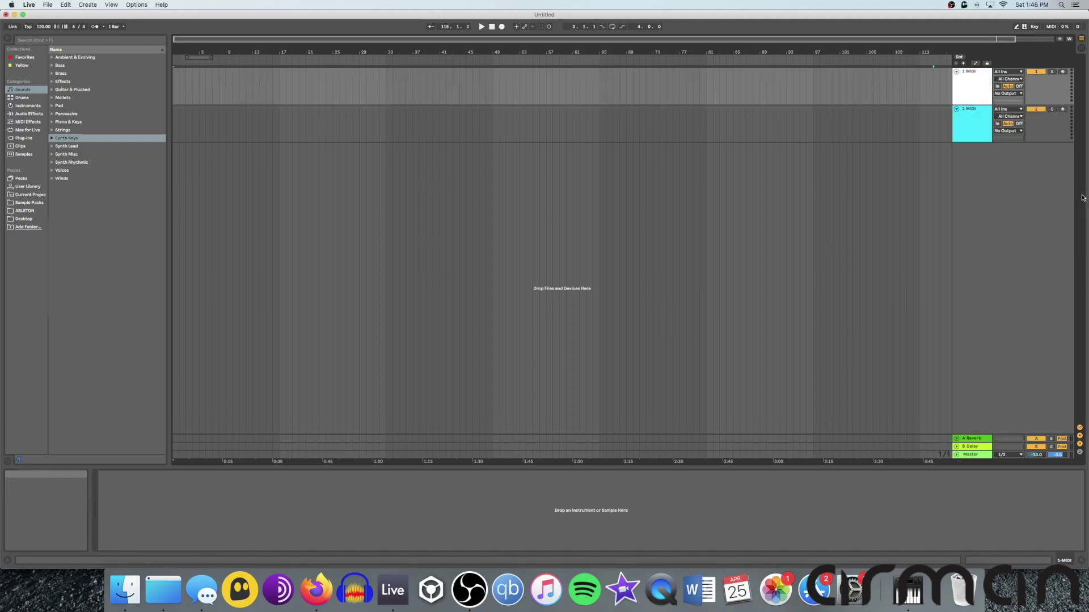
{"action": "left_click", "coordinate": [967, 92]}
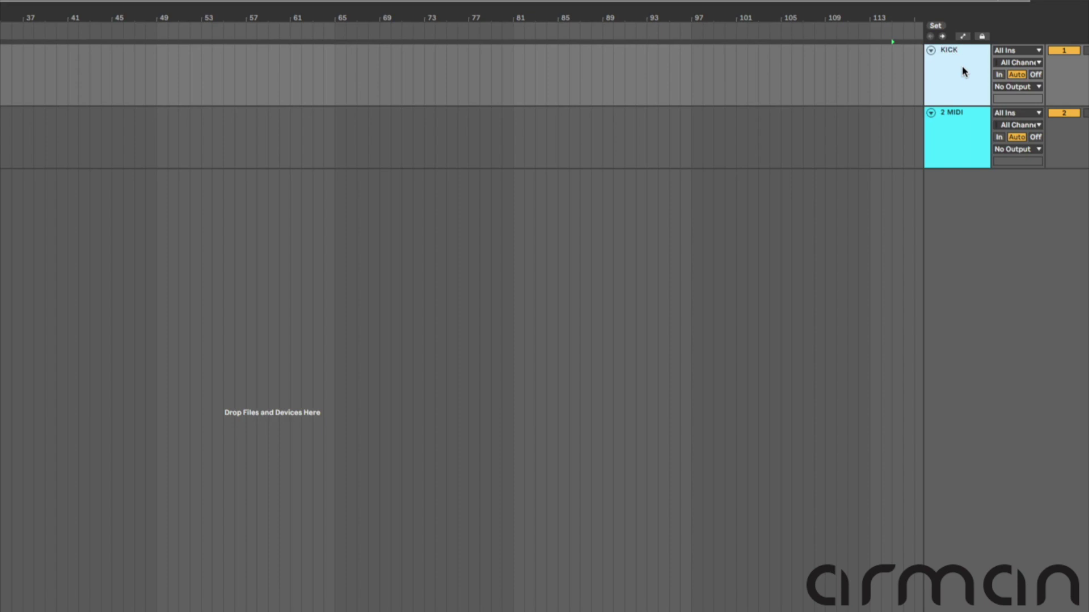
- Colour the second MIDI track yellow and rename it DRUMS
{"action": "left_click", "coordinate": [956, 114]}
{"action": "right_click", "coordinate": [958, 119]}
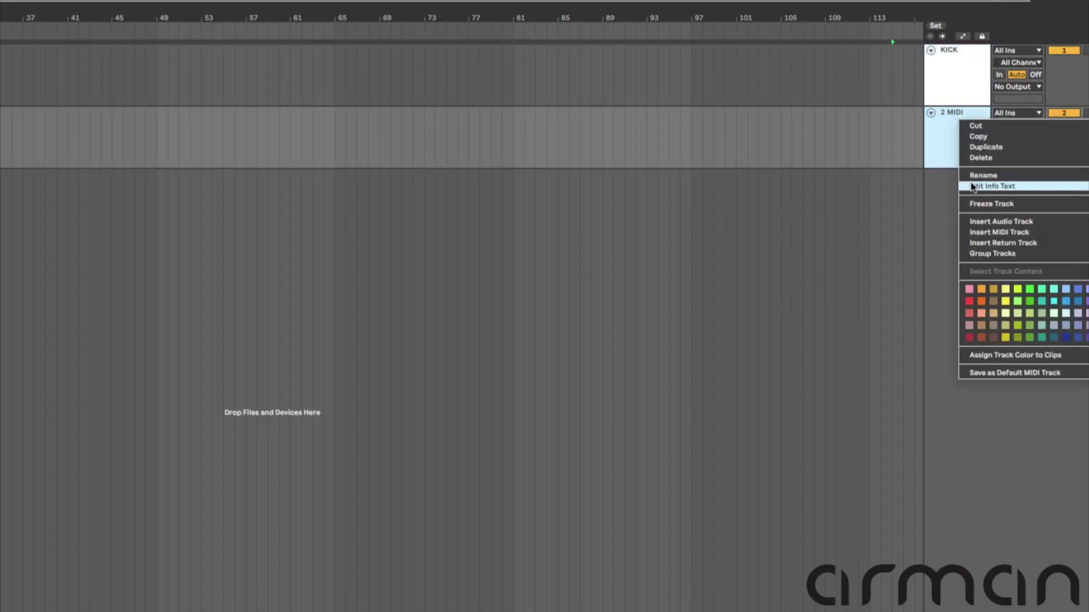
{"action": "left_click", "coordinate": [1003, 299]}
{"action": "key", "text": "ctrl+r"}
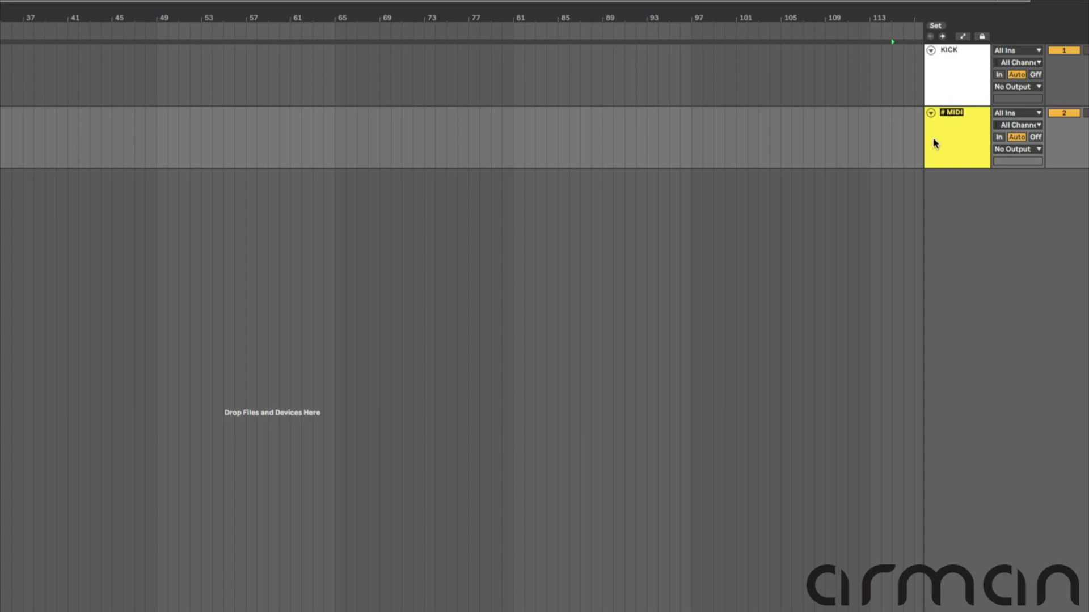
{"action": "type", "text": "DRUMS"}
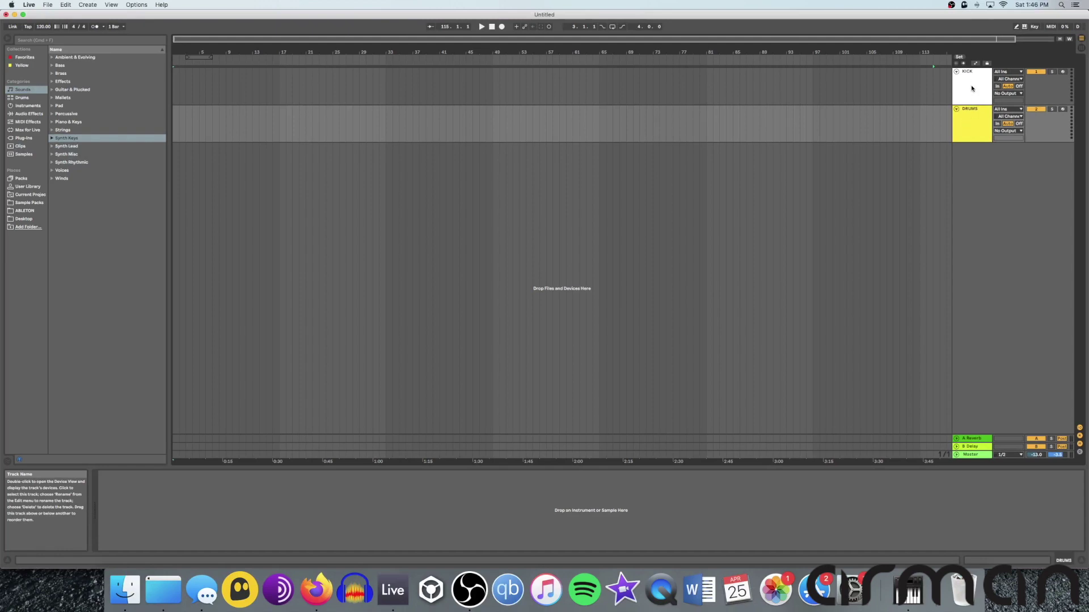
{"action": "left_click", "coordinate": [975, 93]}
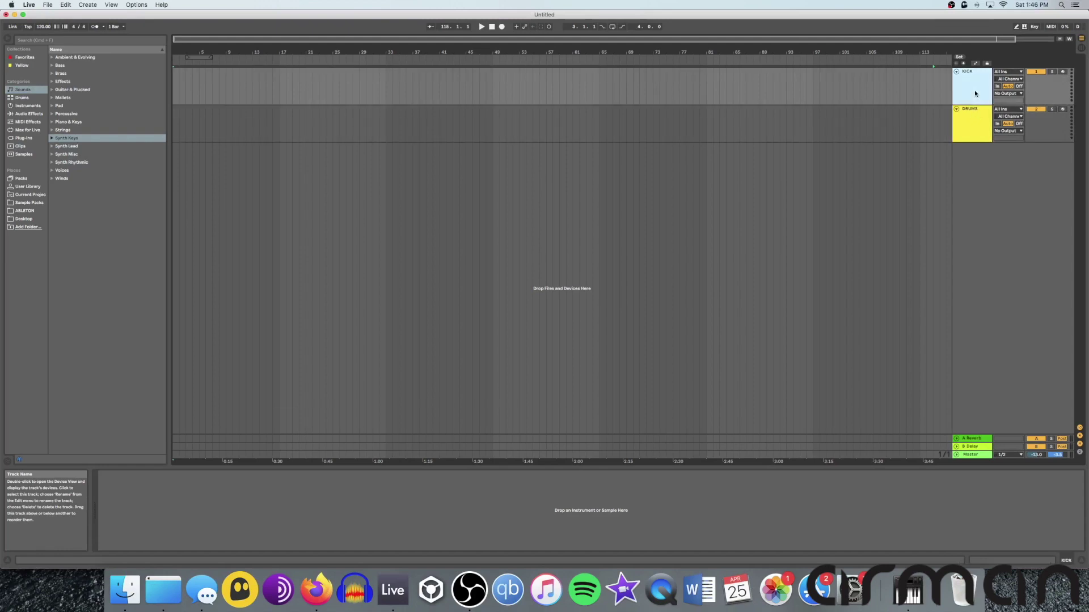
{"action": "left_click", "coordinate": [963, 133]}
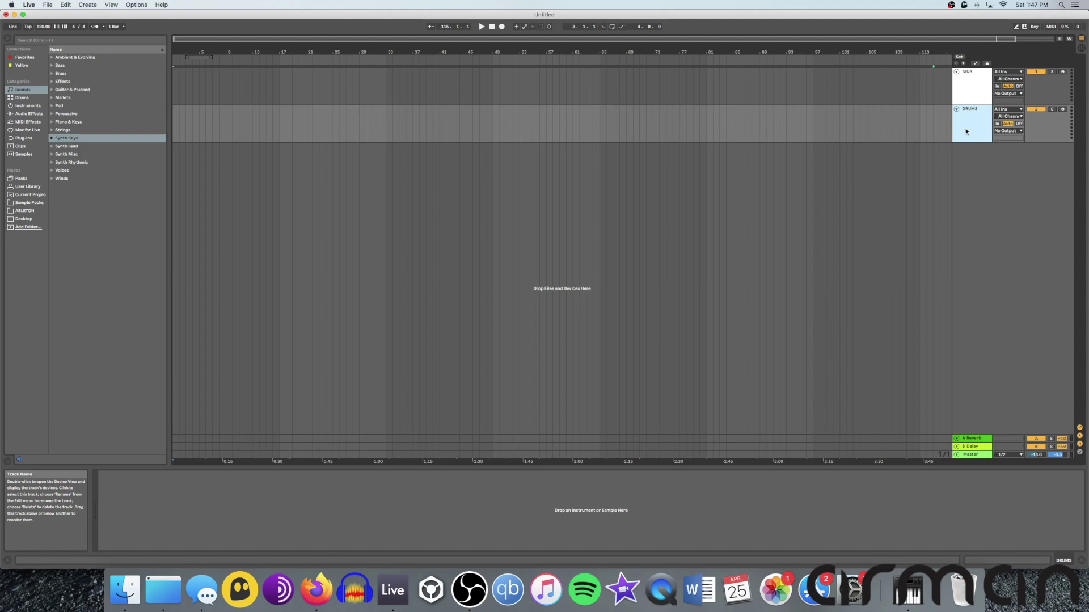
{"action": "left_click", "coordinate": [900, 136]}
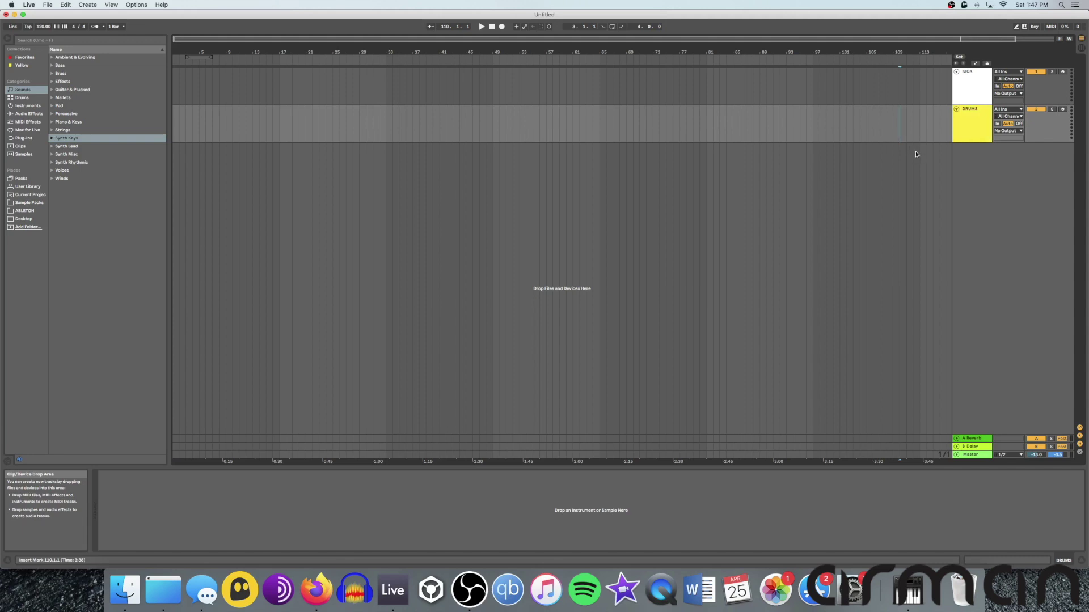
- Target the KICK track and list the kick samples among the drum hits in the browser
{"action": "left_click", "coordinate": [968, 92]}
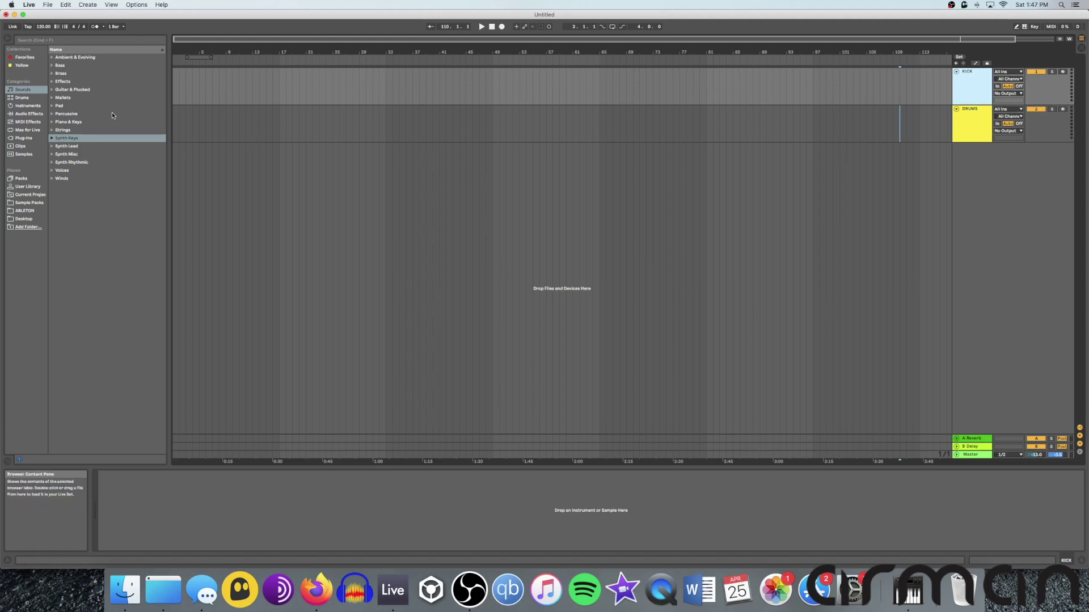
{"action": "left_click", "coordinate": [22, 99]}
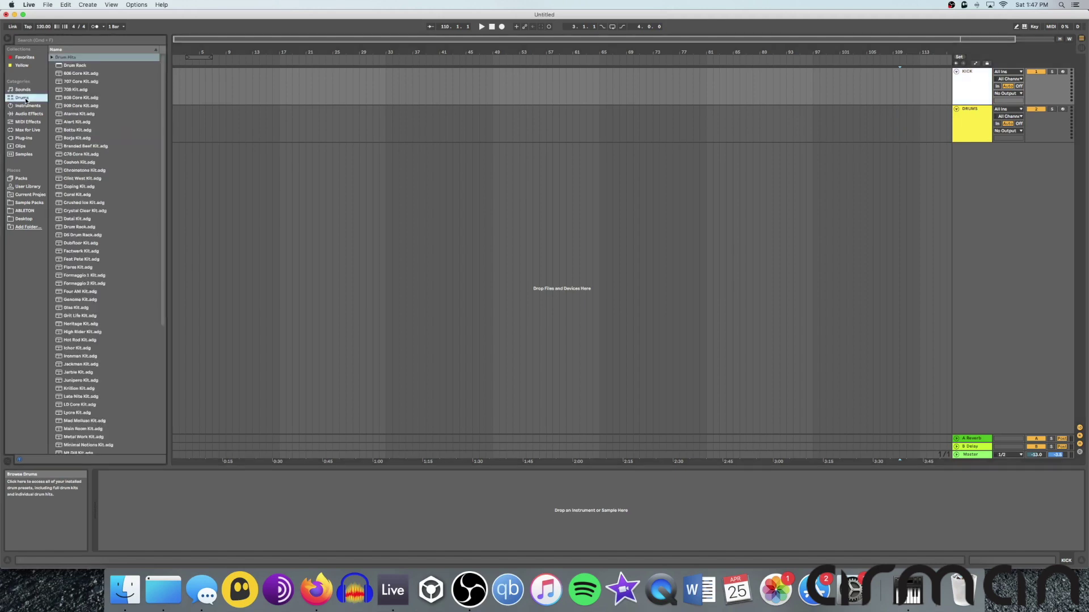
{"action": "left_click", "coordinate": [52, 57]}
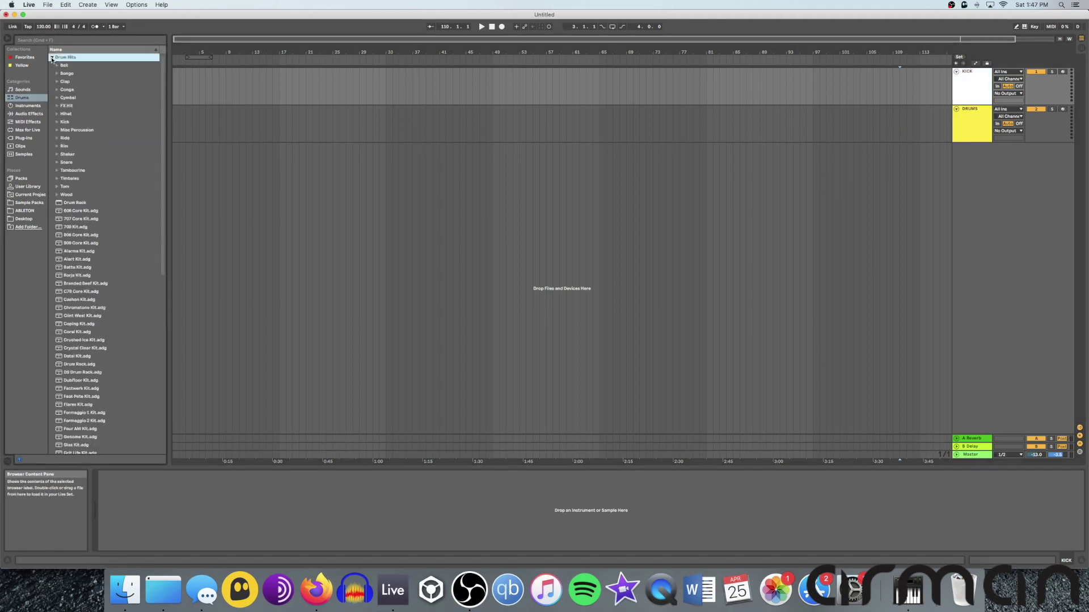
{"action": "left_click", "coordinate": [57, 122]}
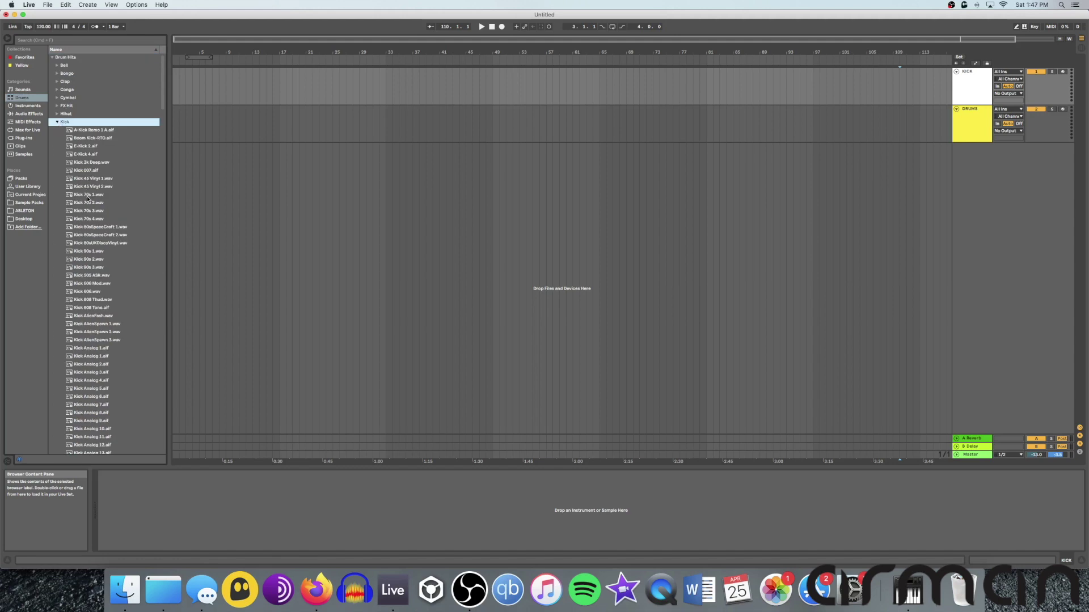
- Audition the kick samples from Kick 45 Vinyl 1.wav onward and load Kick 90s 2.wav onto the KICK track
{"action": "left_click", "coordinate": [87, 179]}
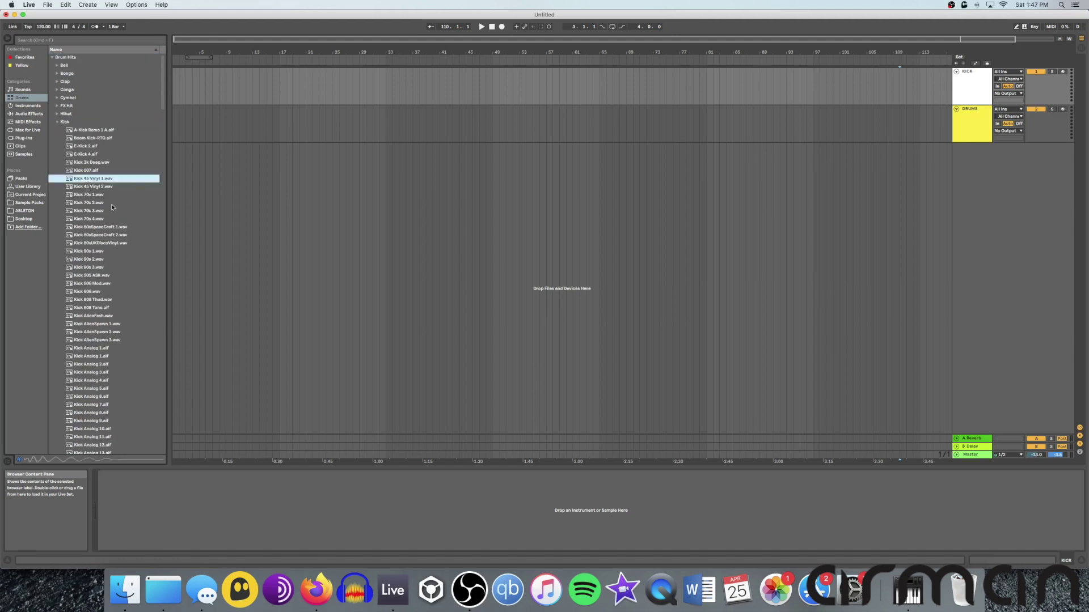
{"action": "key", "text": "Down"}
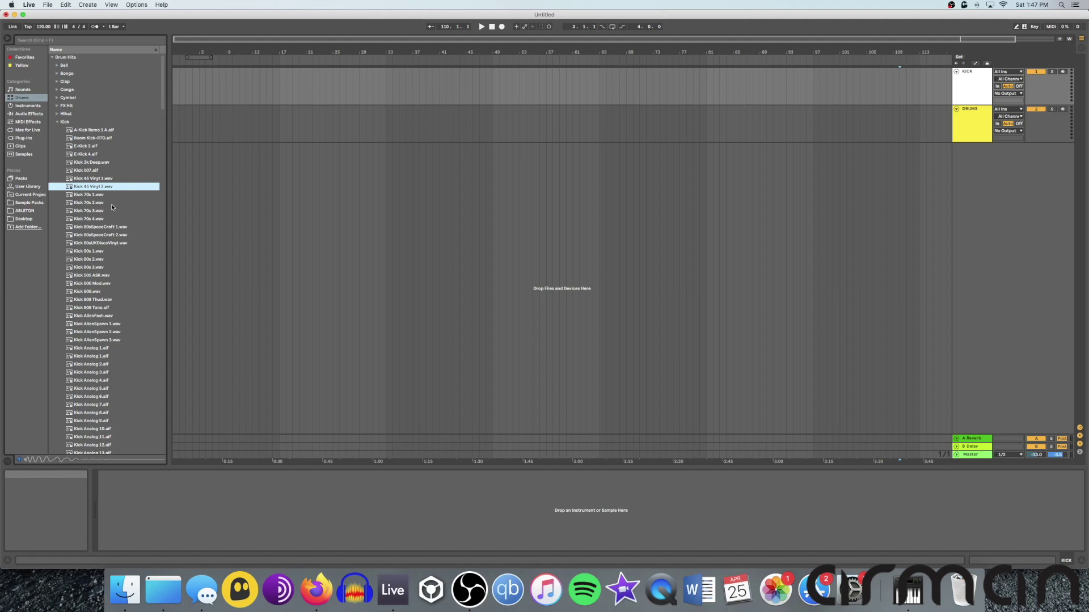
{"action": "key", "text": "Down"}
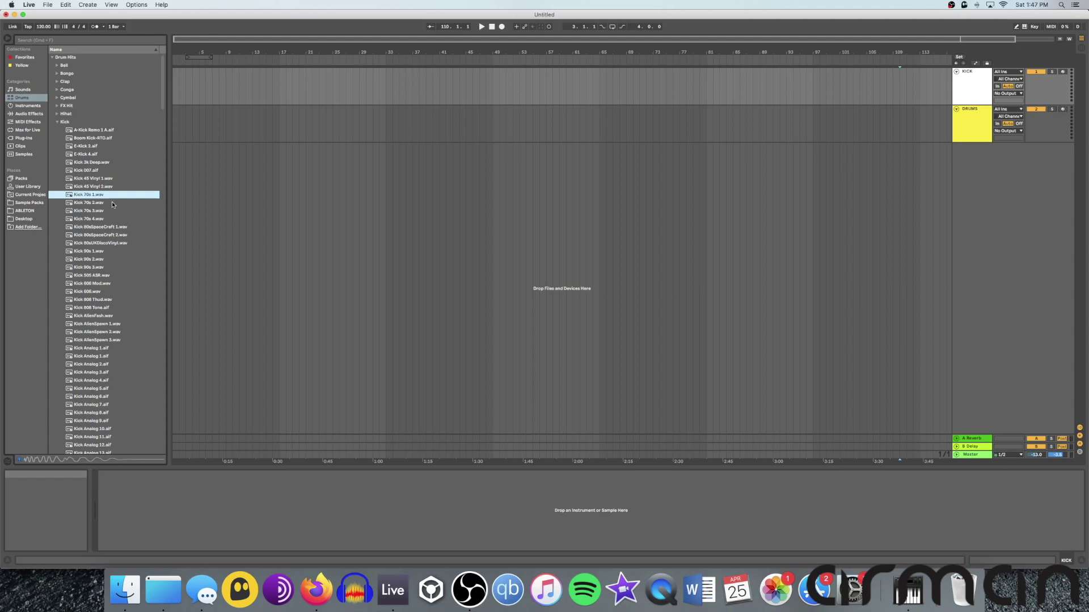
{"action": "key", "text": "Down"}
{"action": "key", "text": "Down"}
{"action": "key", "text": "Down"}
{"action": "key", "text": "Down"}
{"action": "key", "text": "Down"}
{"action": "key", "text": "Down"}
{"action": "key", "text": "Down"}
{"action": "key", "text": "Down"}
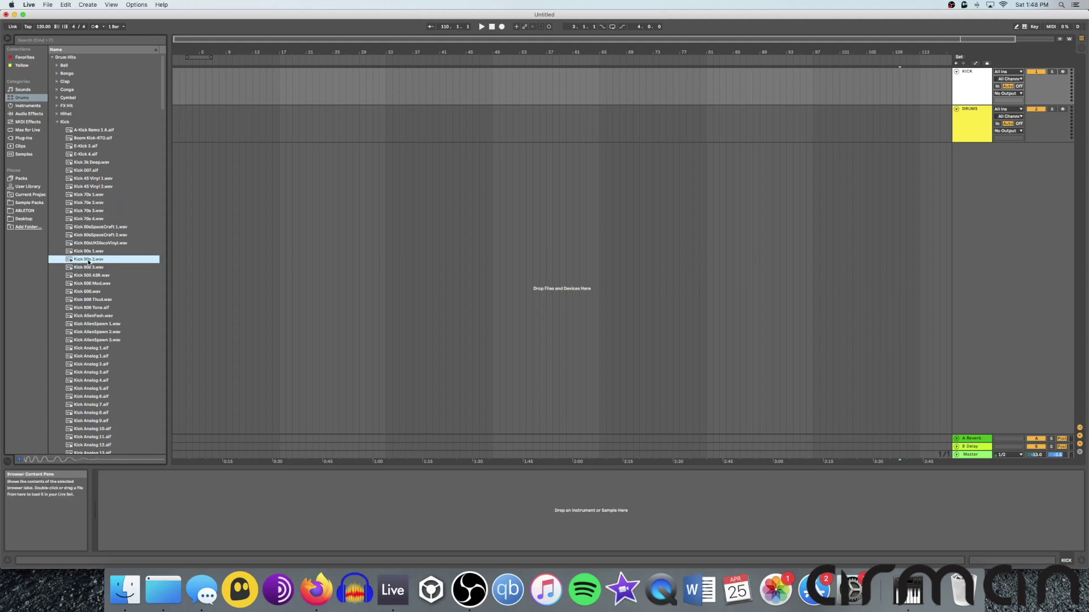
{"action": "double_click", "coordinate": [89, 260]}
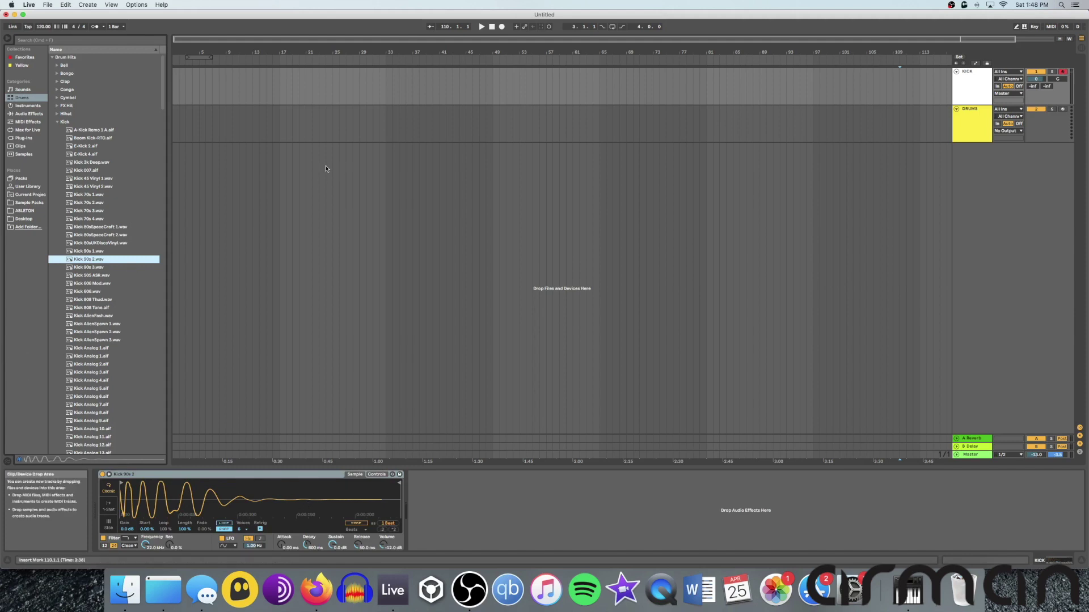
- Create an empty four-bar MIDI clip on the KICK track from bar 17 to bar 21
{"action": "left_click_drag", "start_coordinate": [280, 78], "coordinate": [303, 78]}
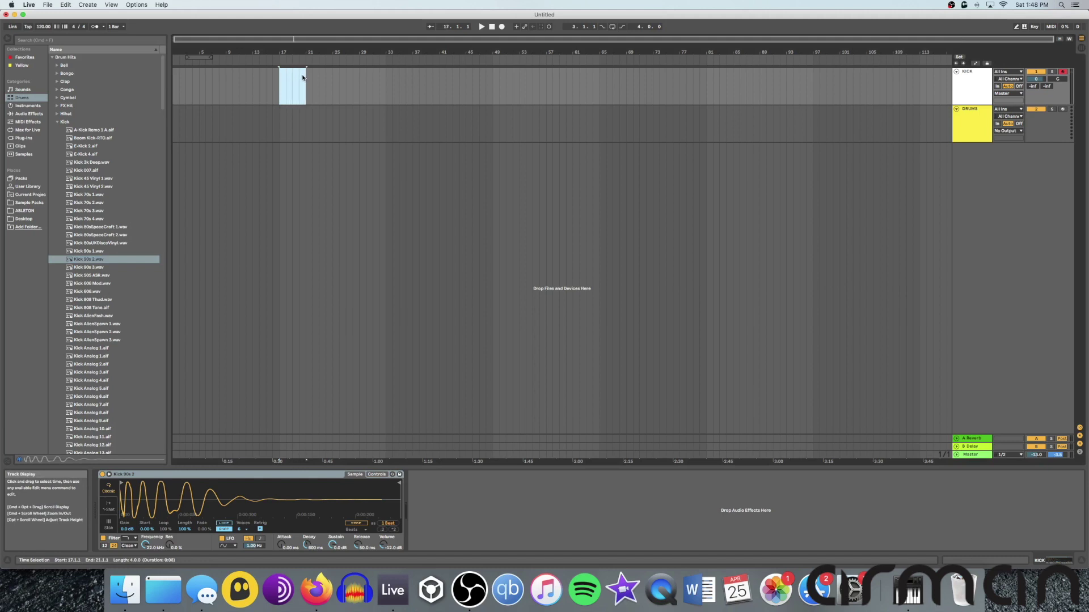
{"action": "key", "text": "super+shift+m"}
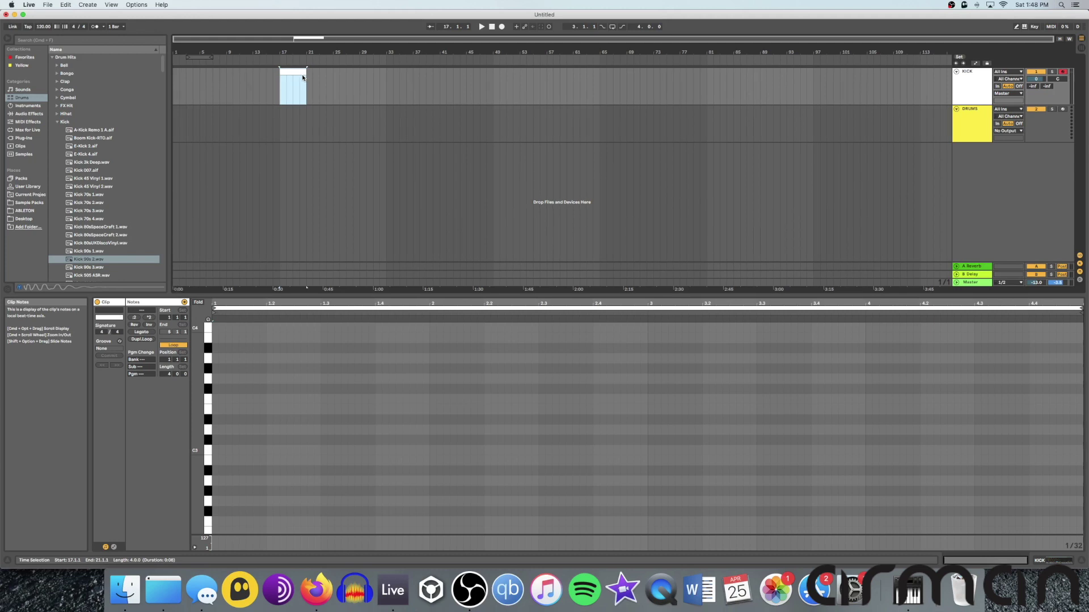
- Preview the kick sample at different pitches on the piano roll keys
{"action": "left_click", "coordinate": [207, 375]}
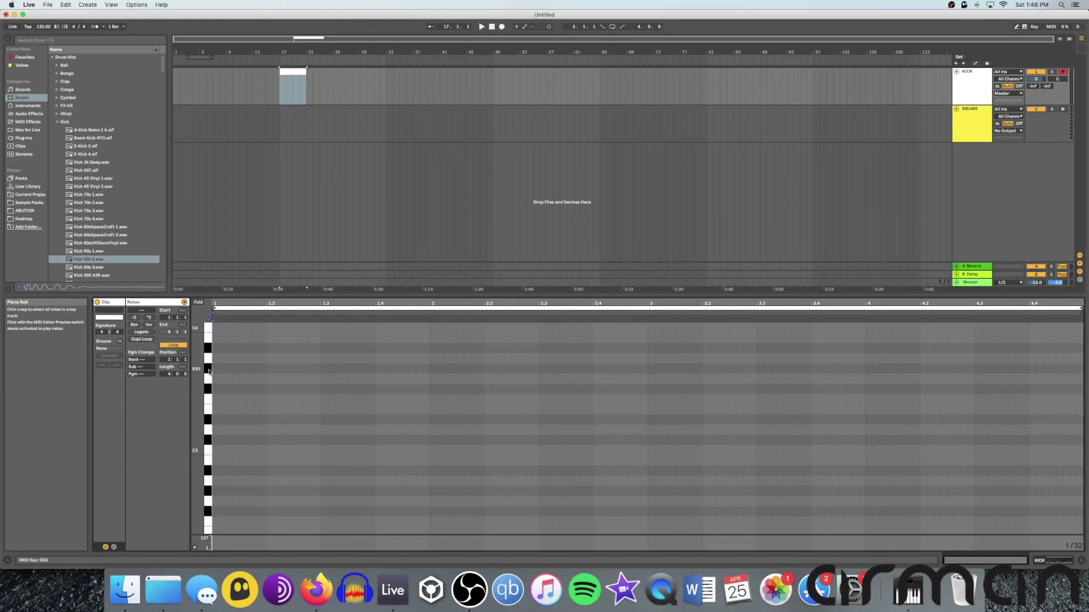
{"action": "left_click", "coordinate": [208, 372]}
{"action": "left_click", "coordinate": [209, 390]}
{"action": "left_click", "coordinate": [210, 410]}
{"action": "left_click", "coordinate": [210, 431]}
{"action": "left_click", "coordinate": [209, 440]}
{"action": "left_click", "coordinate": [208, 352]}
{"action": "left_click", "coordinate": [207, 462]}
{"action": "left_click", "coordinate": [207, 452]}
- Place a short C3 note on the first beat of the kick clip
{"action": "scroll", "coordinate": [207, 452], "scroll_direction": "down", "scroll_amount": 3}
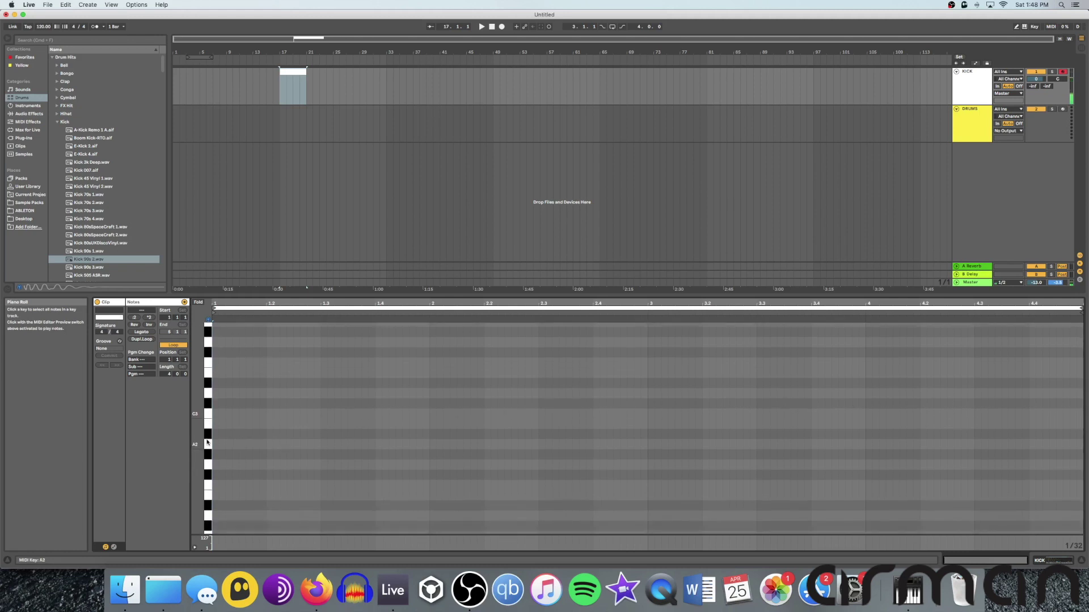
{"action": "left_click", "coordinate": [211, 415]}
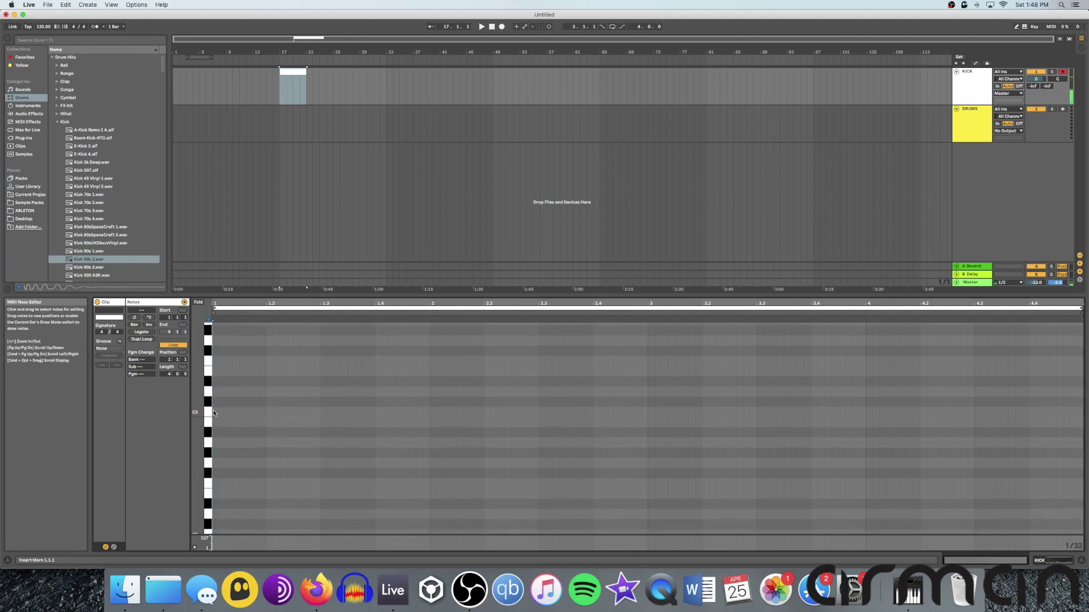
{"action": "double_click", "coordinate": [215, 414]}
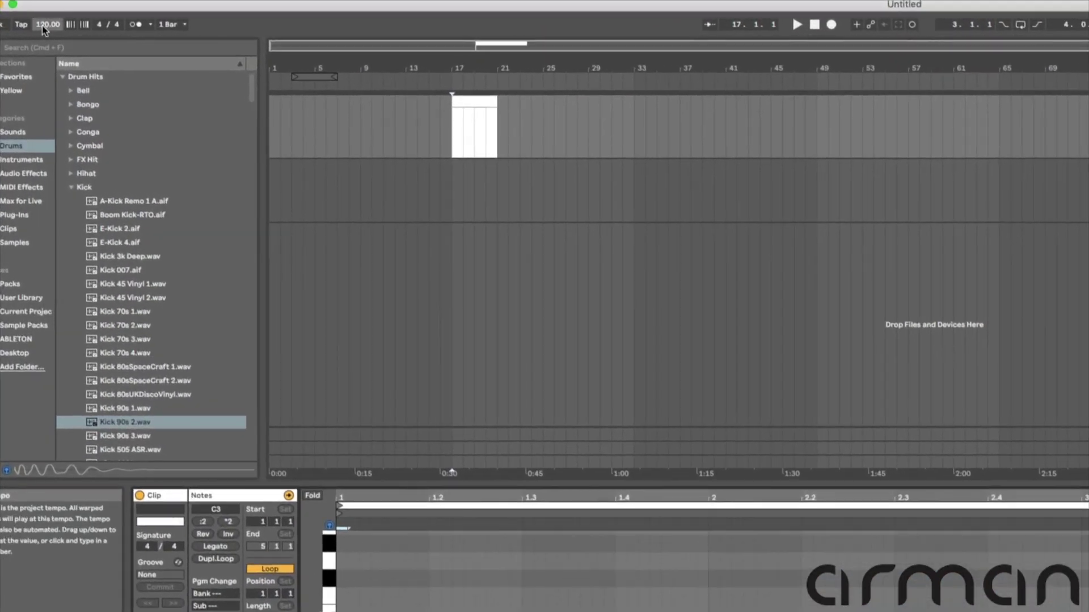
- Set the project tempo to 124 BPM
{"action": "left_click", "coordinate": [49, 24]}
{"action": "type", "text": "12"}
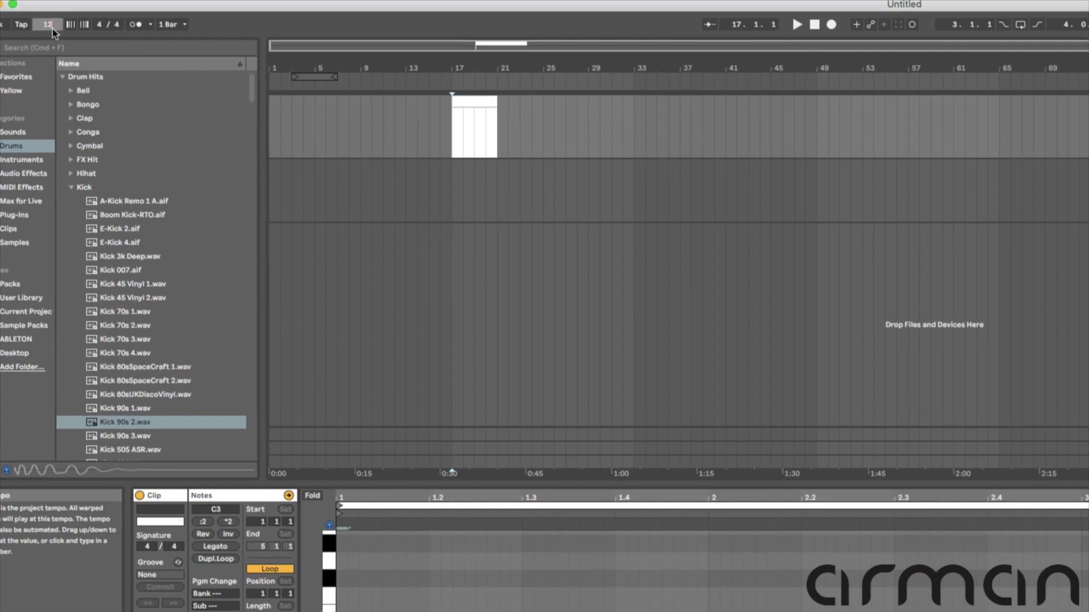
{"action": "type", "text": "4"}
{"action": "key", "text": "Return"}
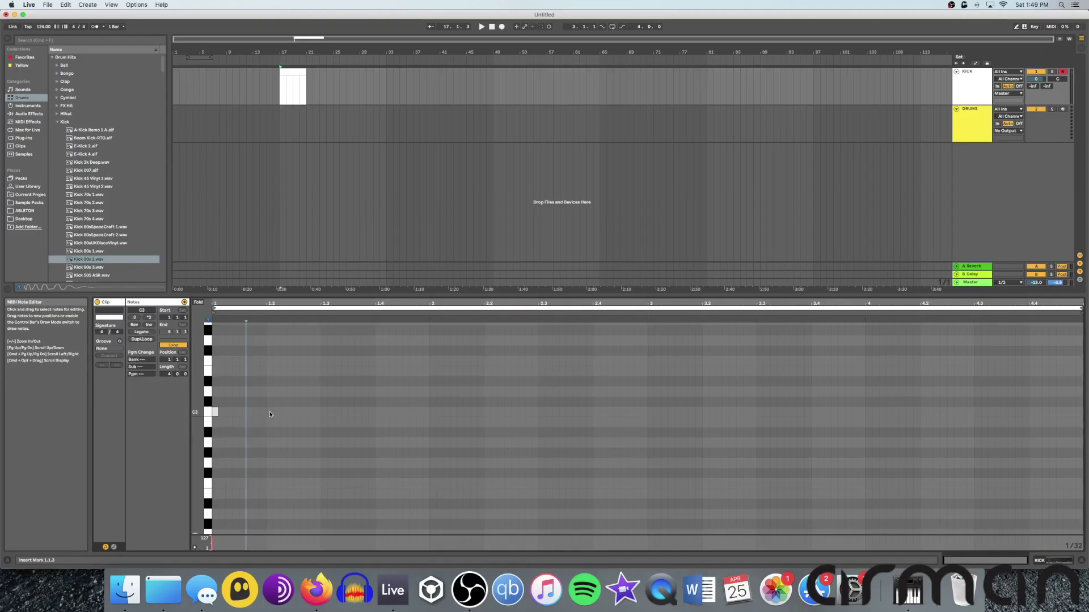
- Add short C3 notes on beats 2, 3 and 4 of the clip's first bar
{"action": "double_click", "coordinate": [270, 413]}
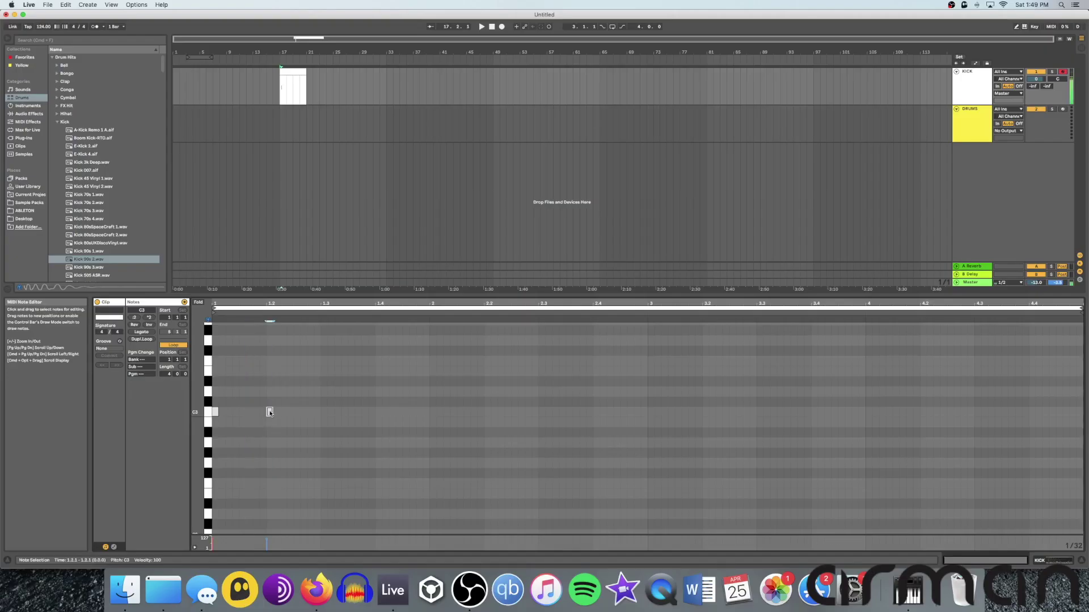
{"action": "double_click", "coordinate": [324, 412]}
{"action": "double_click", "coordinate": [379, 412]}
{"action": "scroll", "coordinate": [378, 414], "scroll_direction": "up", "scroll_amount": 1}
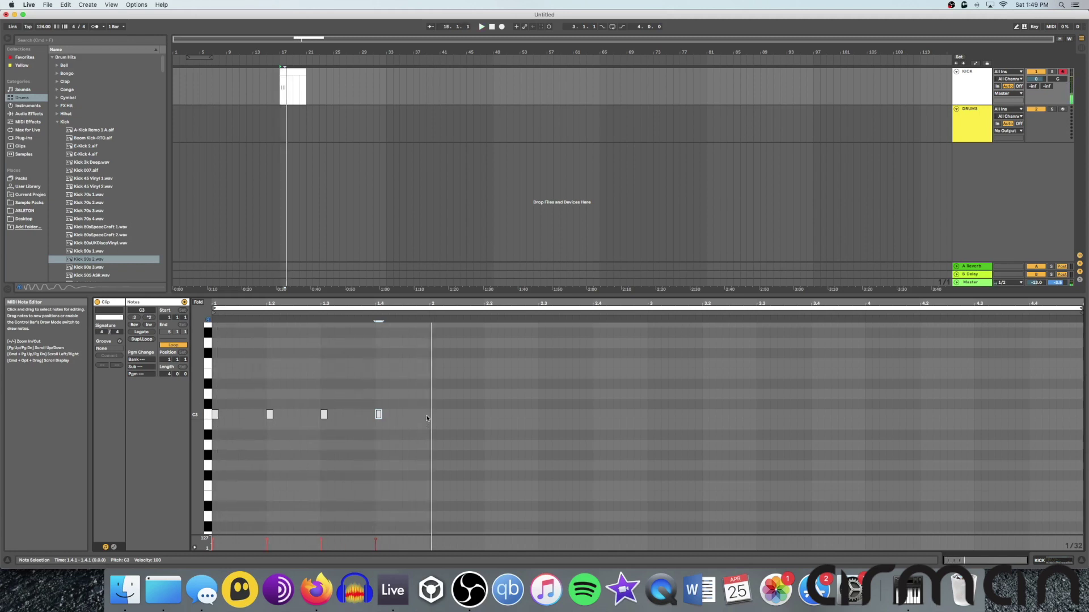
{"action": "key", "text": "space"}
- Duplicate the first bar's four kick notes three times to fill all four bars of the clip
{"action": "left_click_drag", "start_coordinate": [429, 420], "coordinate": [211, 410]}
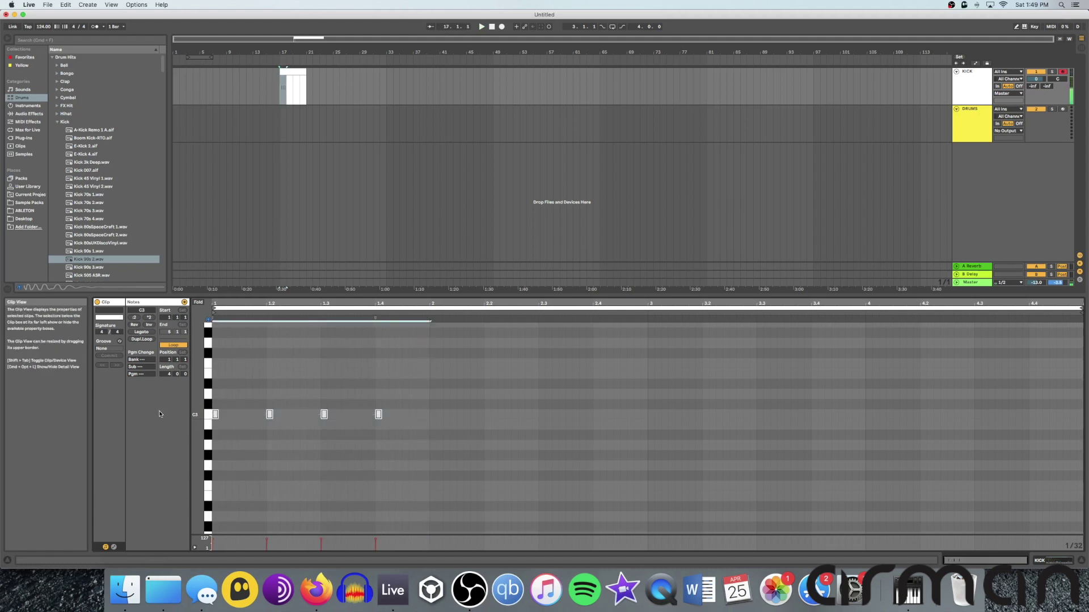
{"action": "key", "text": "super+d"}
{"action": "key", "text": "super+d"}
{"action": "key", "text": "super+d"}
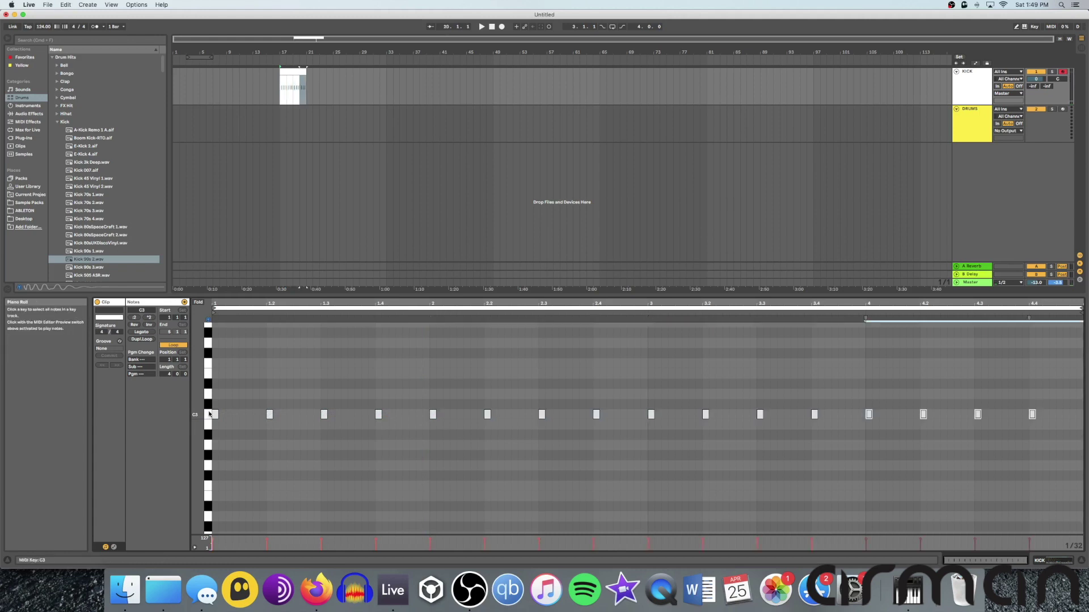
- Loop the arrangement over the four-bar kick clip and play it back
{"action": "left_click", "coordinate": [326, 122]}
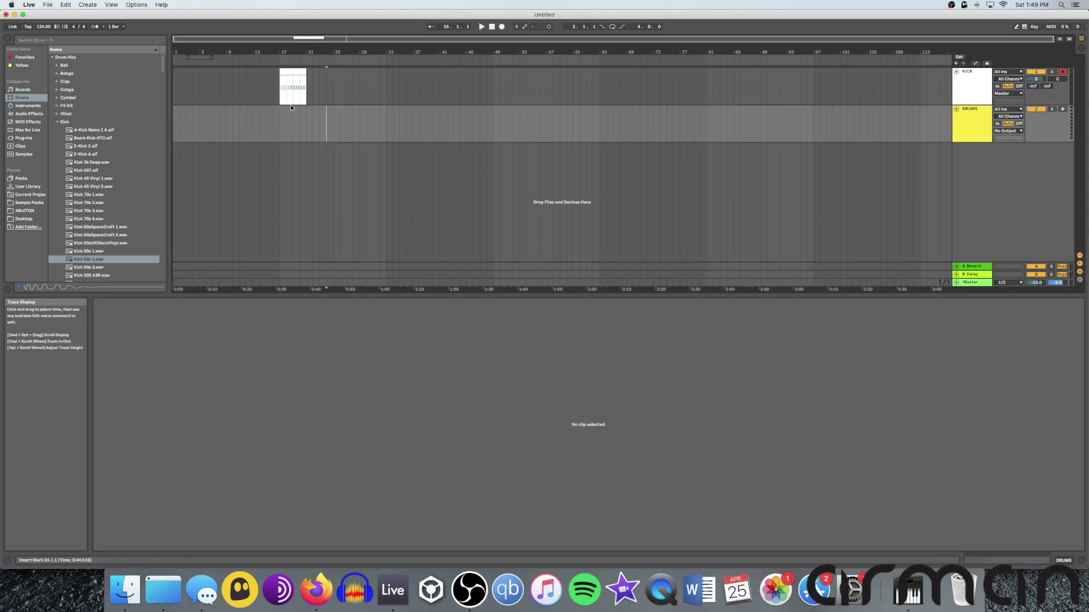
{"action": "left_click_drag", "start_coordinate": [283, 99], "coordinate": [308, 93]}
{"action": "left_click", "coordinate": [265, 97]}
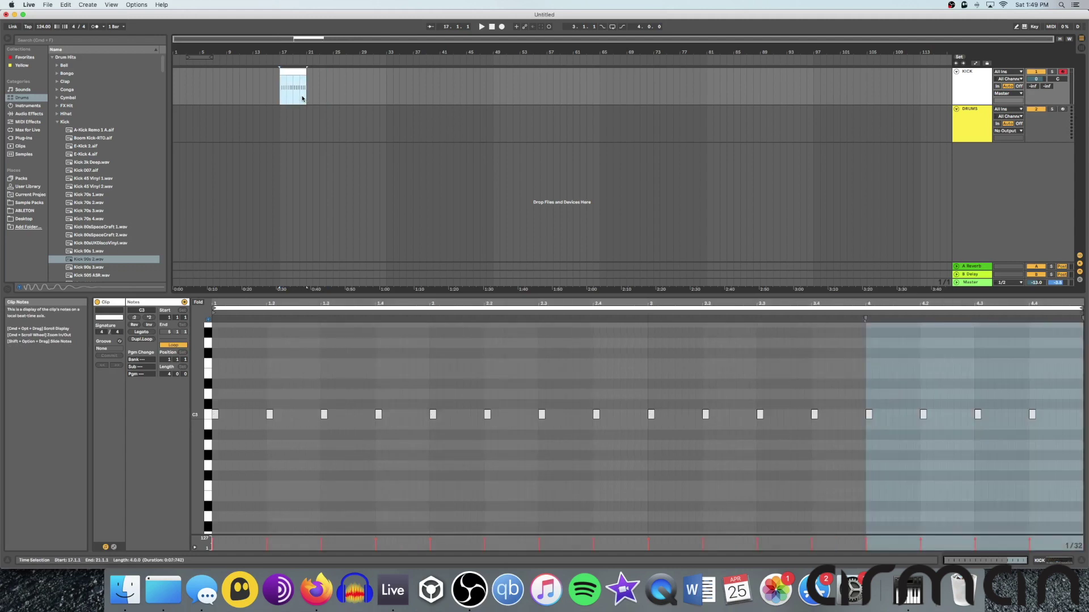
{"action": "key", "text": "super+l"}
{"action": "left_click", "coordinate": [347, 90]}
{"action": "left_click", "coordinate": [300, 84]}
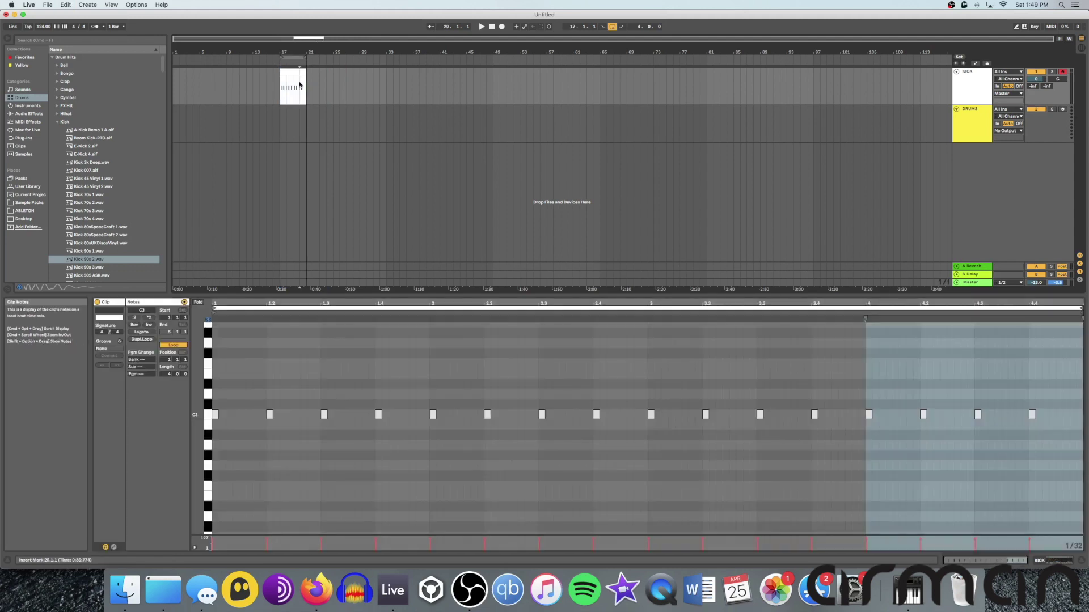
{"action": "key", "text": "space"}
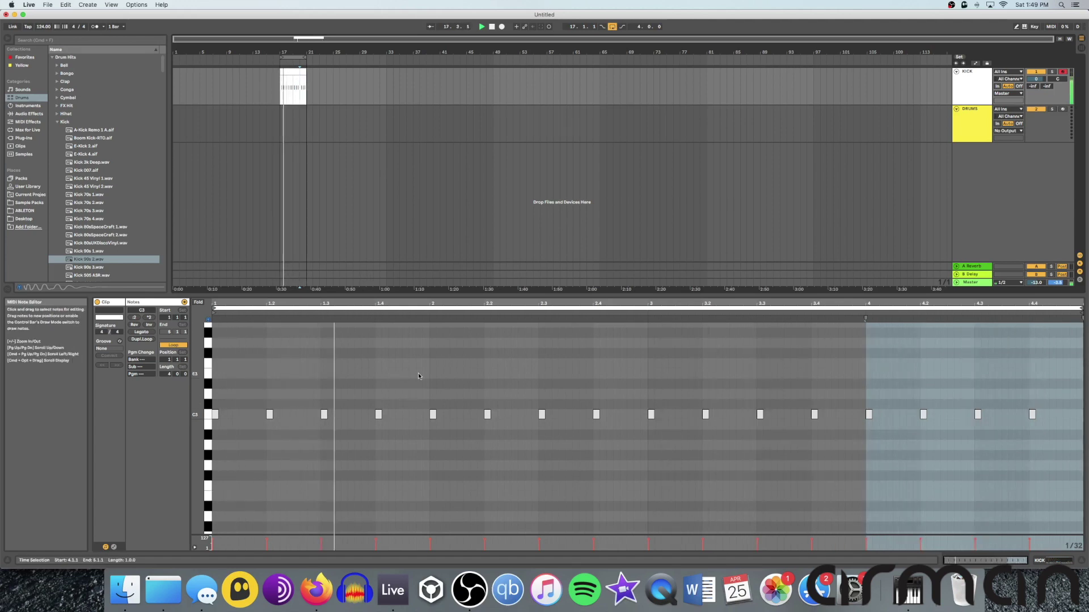
- Add an extra C3 kick note at 2.4.4, just before bar 3, and play back the pattern
{"action": "left_click", "coordinate": [641, 425]}
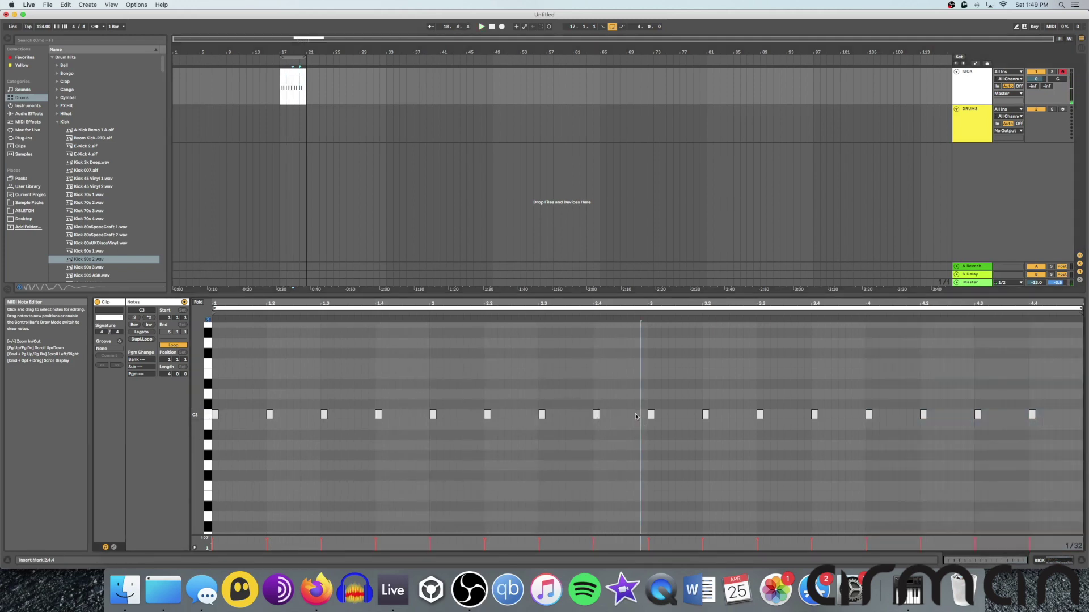
{"action": "double_click", "coordinate": [636, 416]}
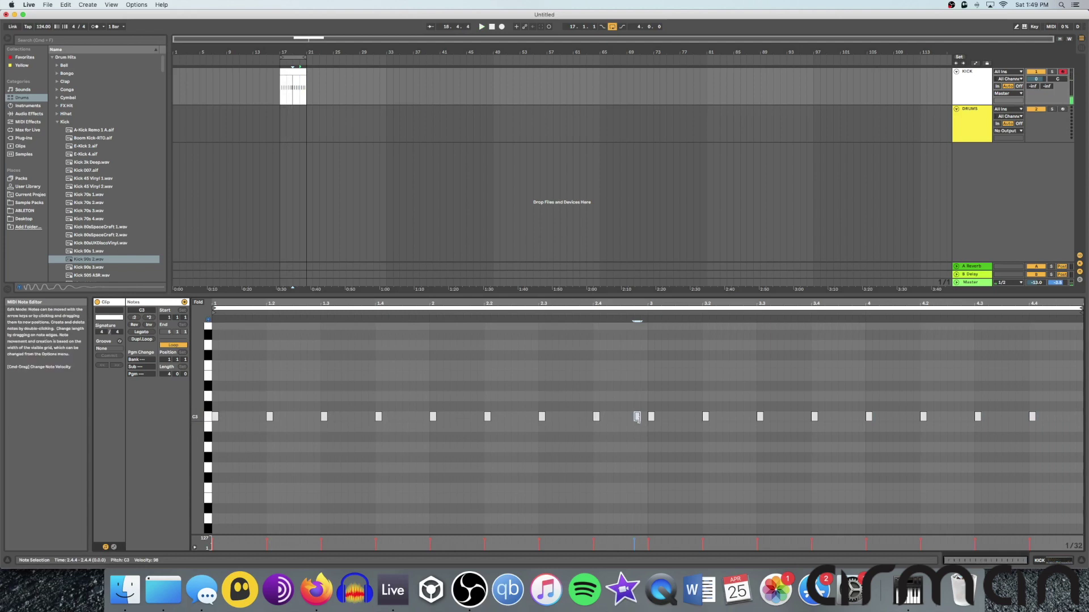
{"action": "left_click", "coordinate": [281, 95]}
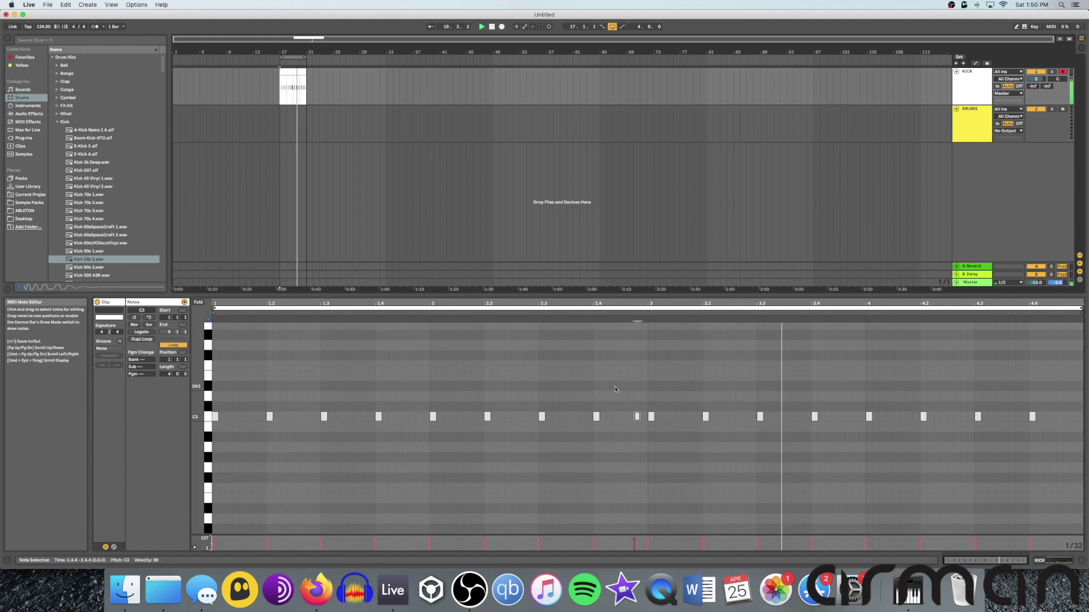
{"action": "key", "text": "space"}
{"action": "left_click", "coordinate": [641, 457]}
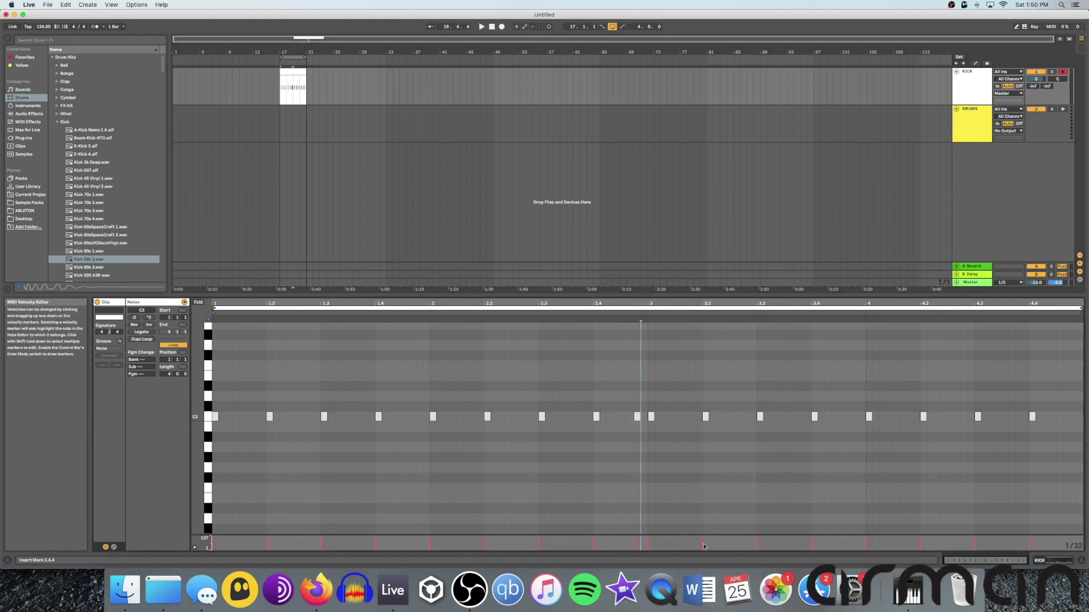
- Lower the velocity of the extra kick note at 2.4.4 to about 68 and play back the pattern
{"action": "left_click", "coordinate": [550, 494]}
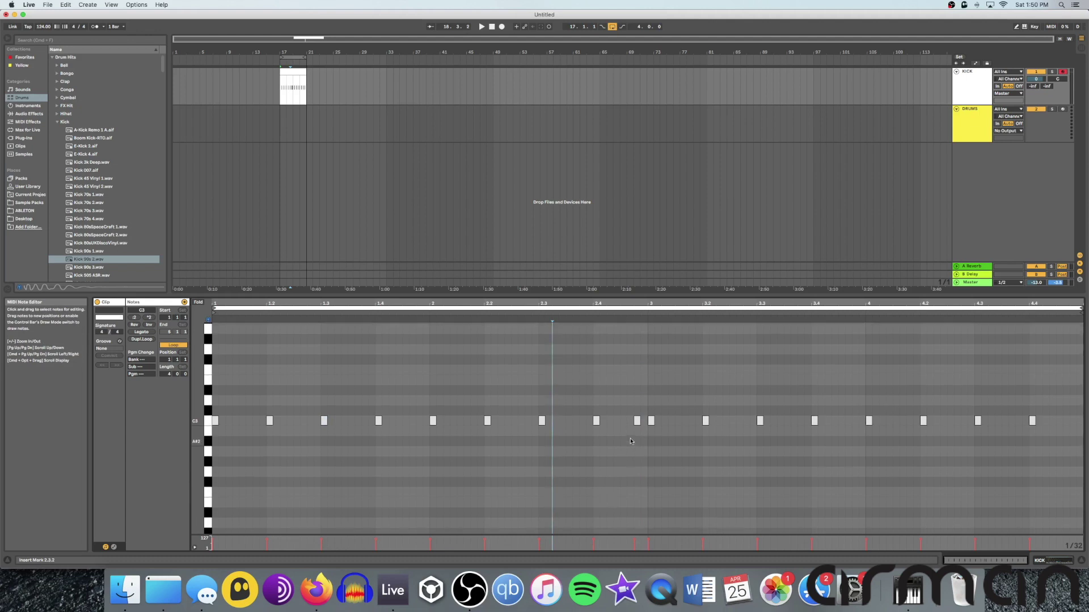
{"action": "scroll", "coordinate": [624, 454], "scroll_direction": "up", "scroll_amount": 1}
{"action": "left_click", "coordinate": [637, 422]}
{"action": "left_click", "coordinate": [636, 423]}
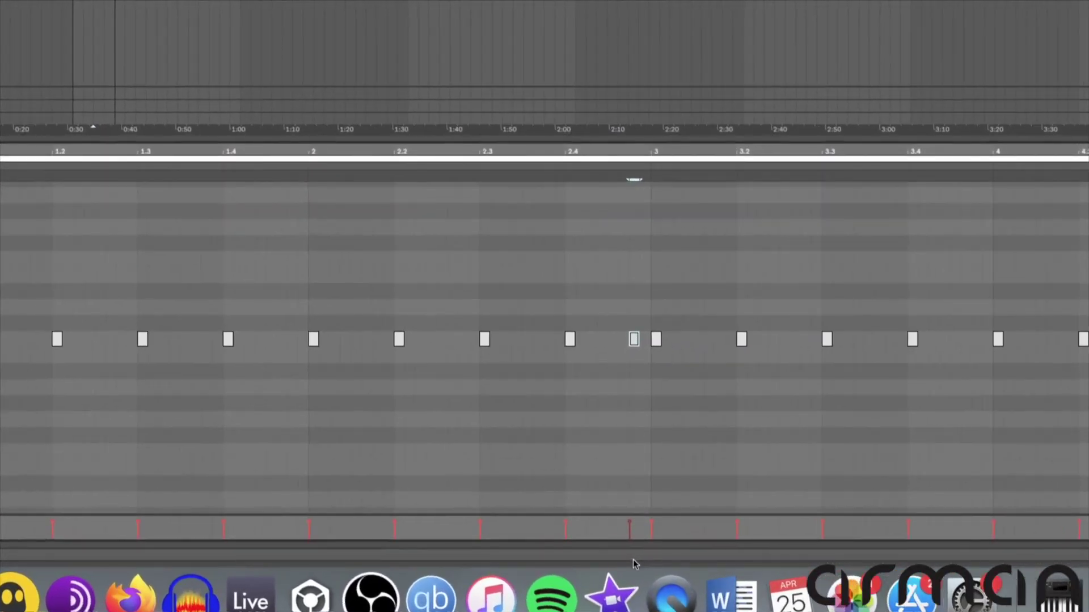
{"action": "left_click", "coordinate": [652, 526]}
{"action": "left_click", "coordinate": [629, 526]}
{"action": "left_click_drag", "start_coordinate": [630, 522], "coordinate": [629, 526]}
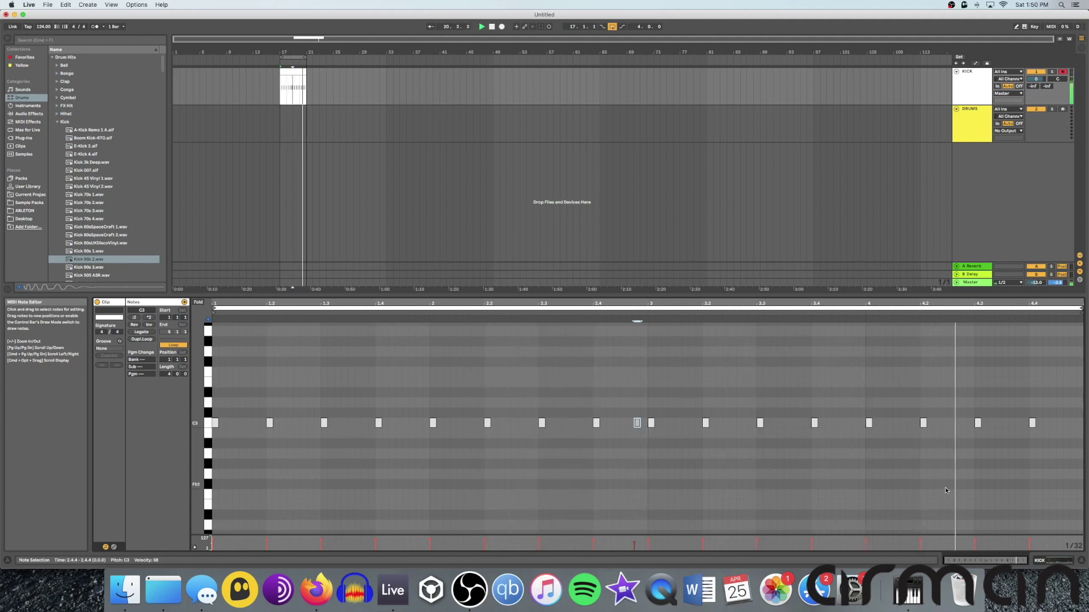
{"action": "key", "text": "space"}
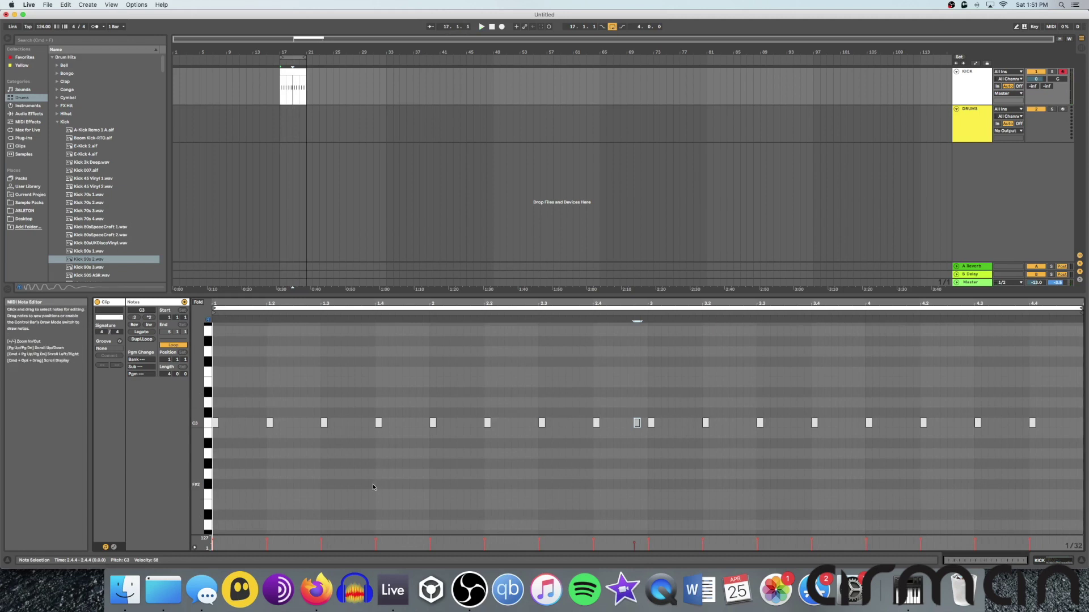
- Lower the velocities of all the kick notes together slightly and play back the loop
{"action": "key", "text": "super+a"}
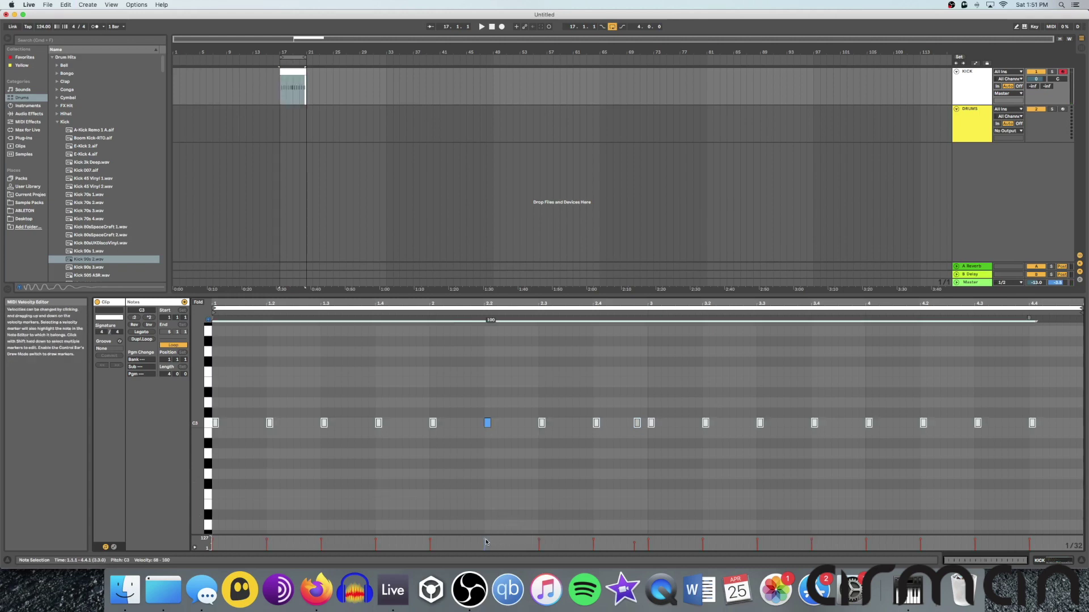
{"action": "left_click_drag", "start_coordinate": [485, 542], "coordinate": [485, 545]}
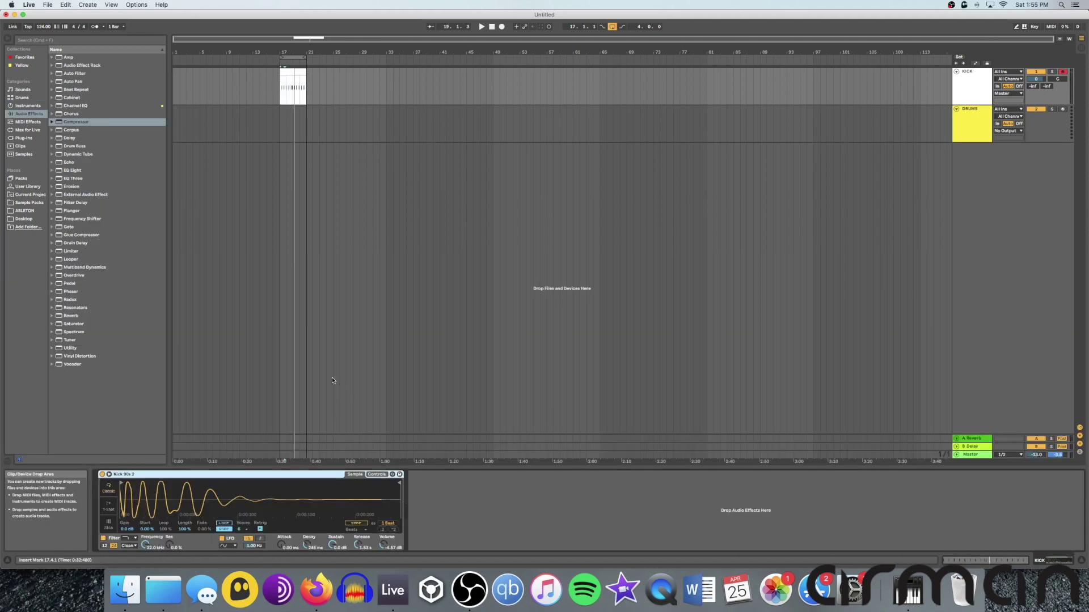
{"action": "key", "text": "space"}
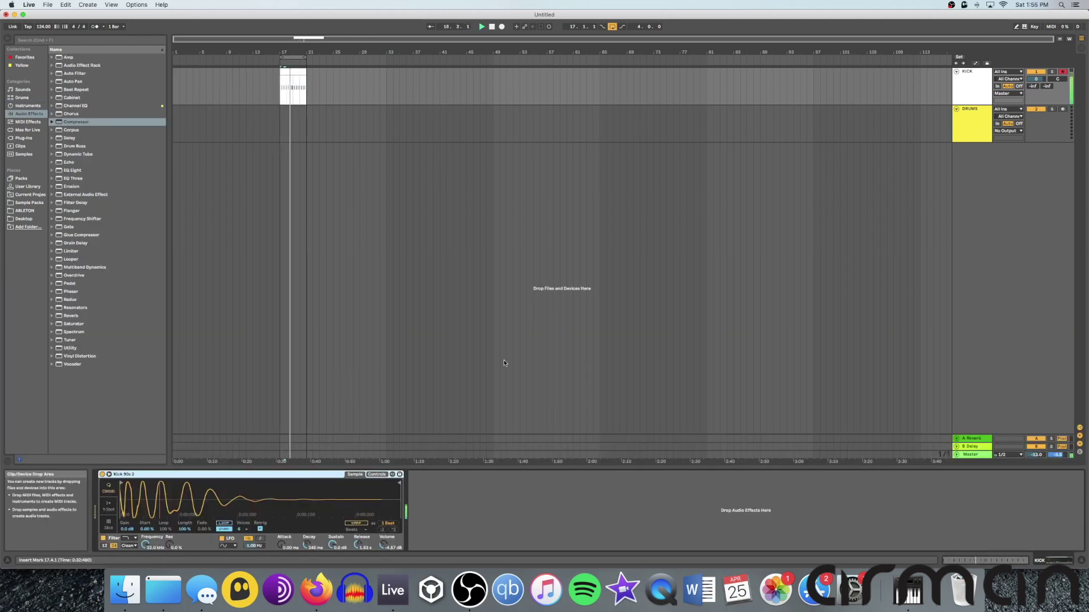
{"action": "key", "text": "space"}
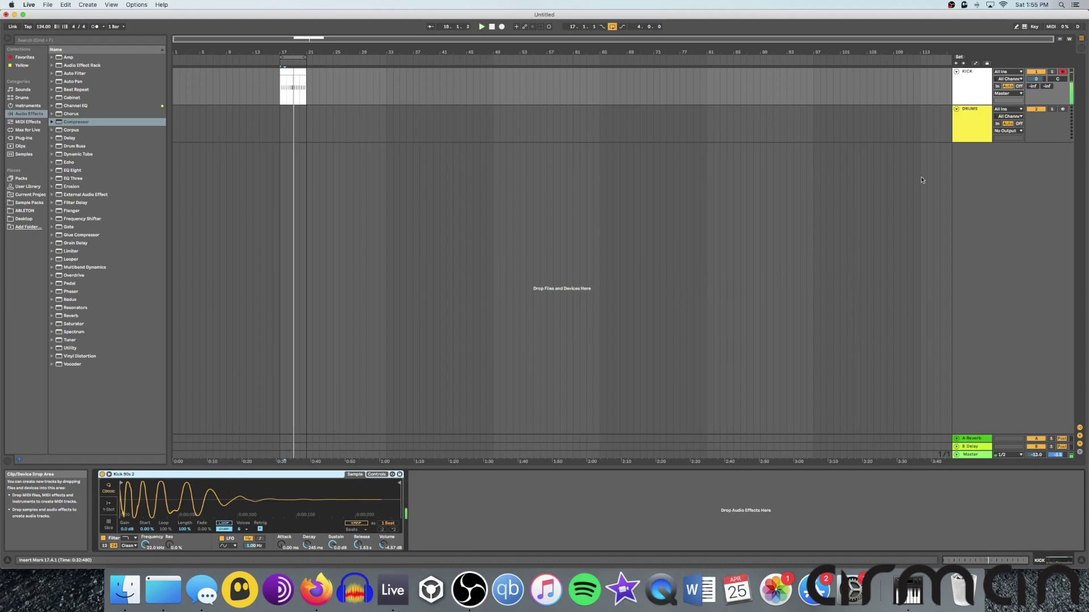
- Load an empty Drum Rack onto the DRUMS track
{"action": "left_click", "coordinate": [973, 127]}
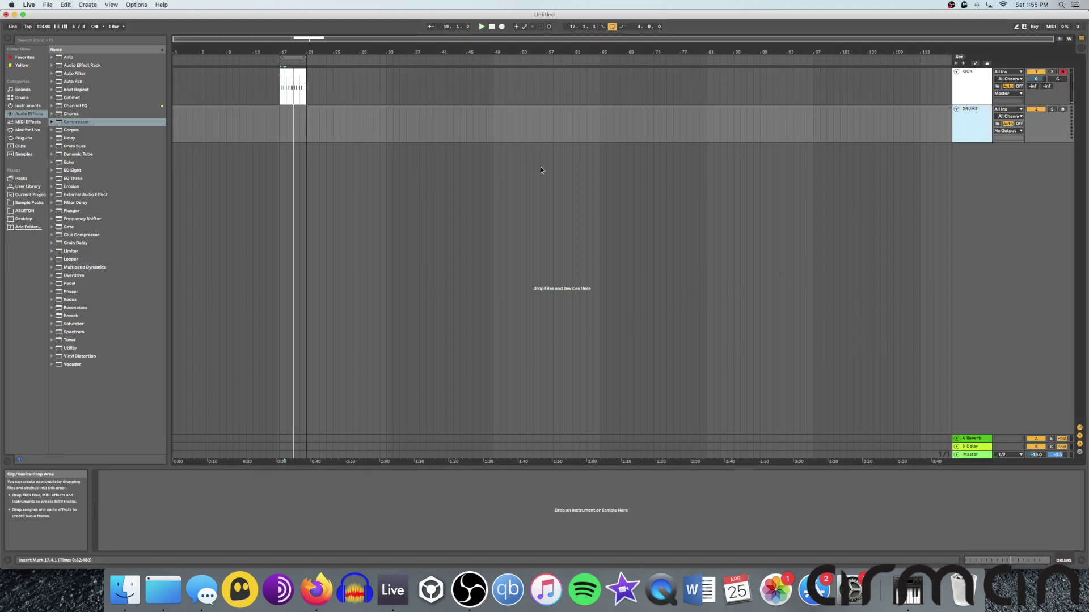
{"action": "left_click", "coordinate": [28, 106]}
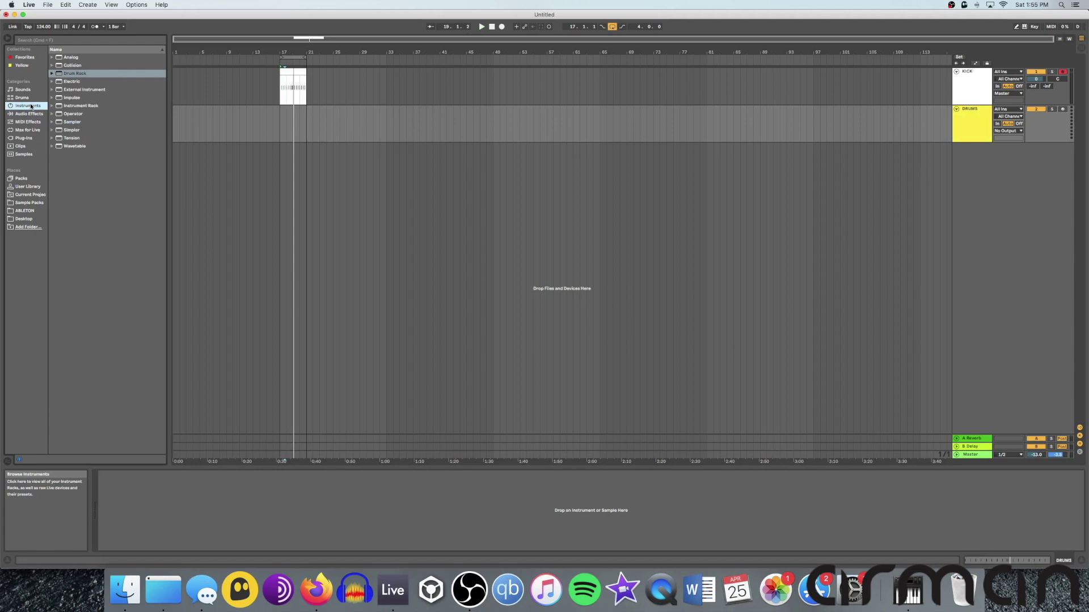
{"action": "double_click", "coordinate": [73, 74]}
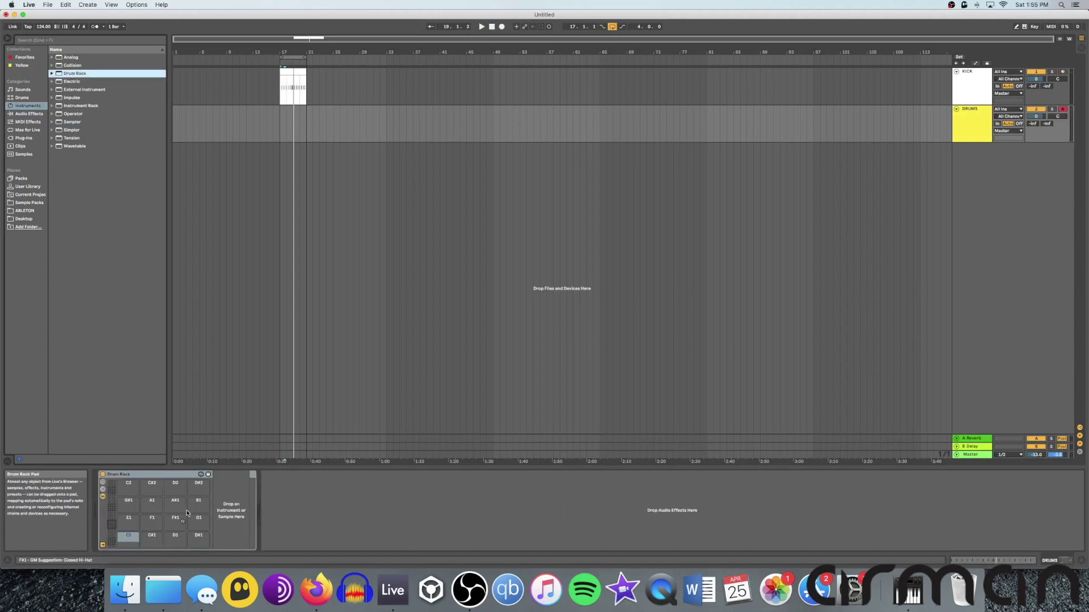
{"action": "left_click", "coordinate": [129, 536]}
{"action": "left_click", "coordinate": [152, 537]}
{"action": "left_click", "coordinate": [173, 539]}
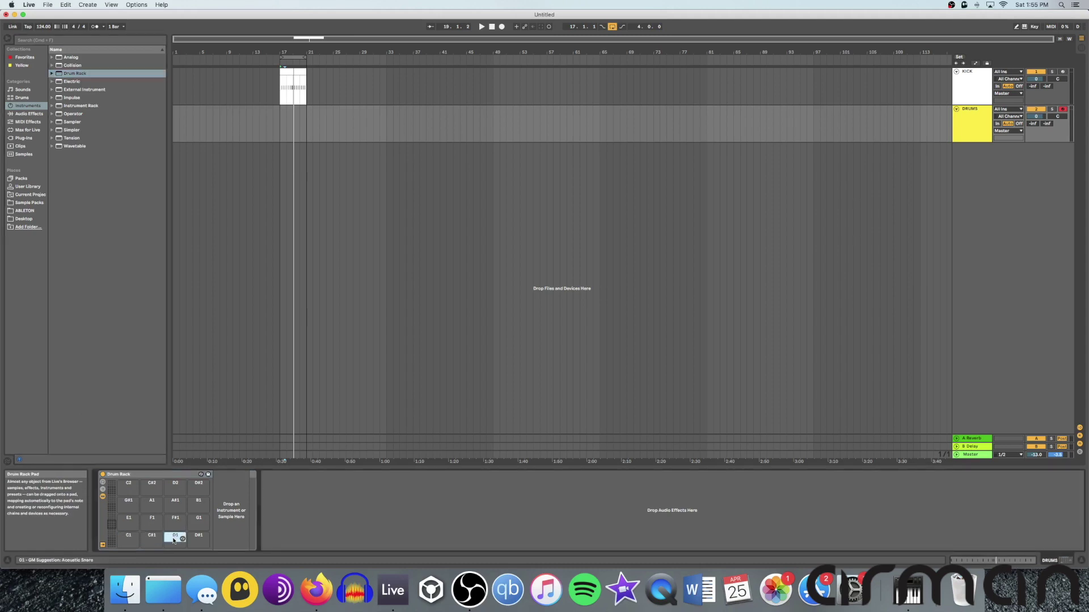
{"action": "left_click", "coordinate": [134, 522]}
{"action": "left_click", "coordinate": [150, 522]}
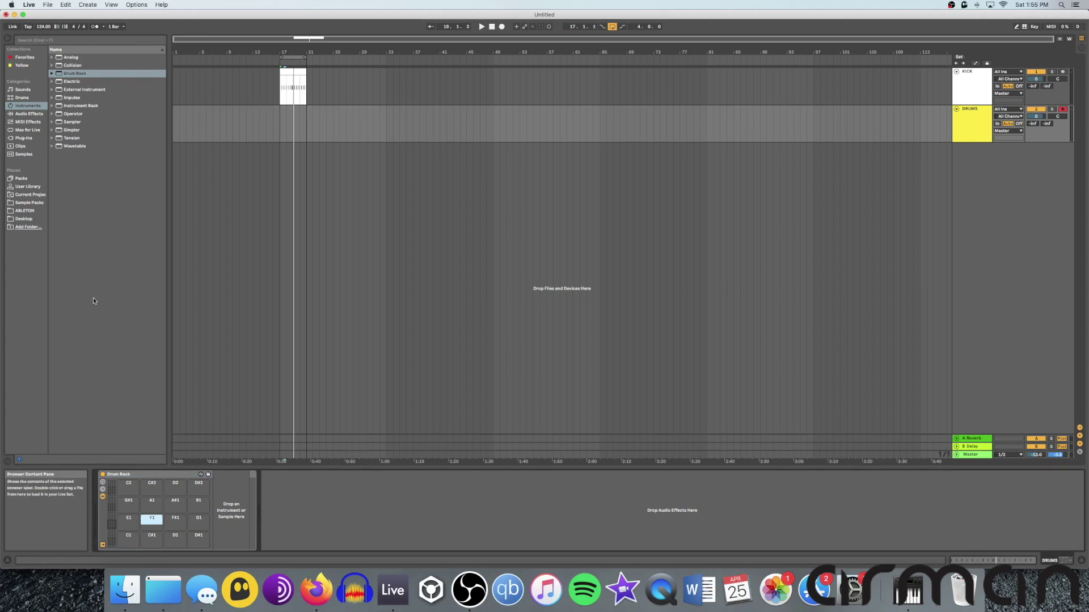
- Audition the Hihat samples in the drum hits, from Hihat 80sSpaceCraft Closed.wav through Hihat AlienSpawn Closed 1.wav
{"action": "left_click", "coordinate": [22, 97]}
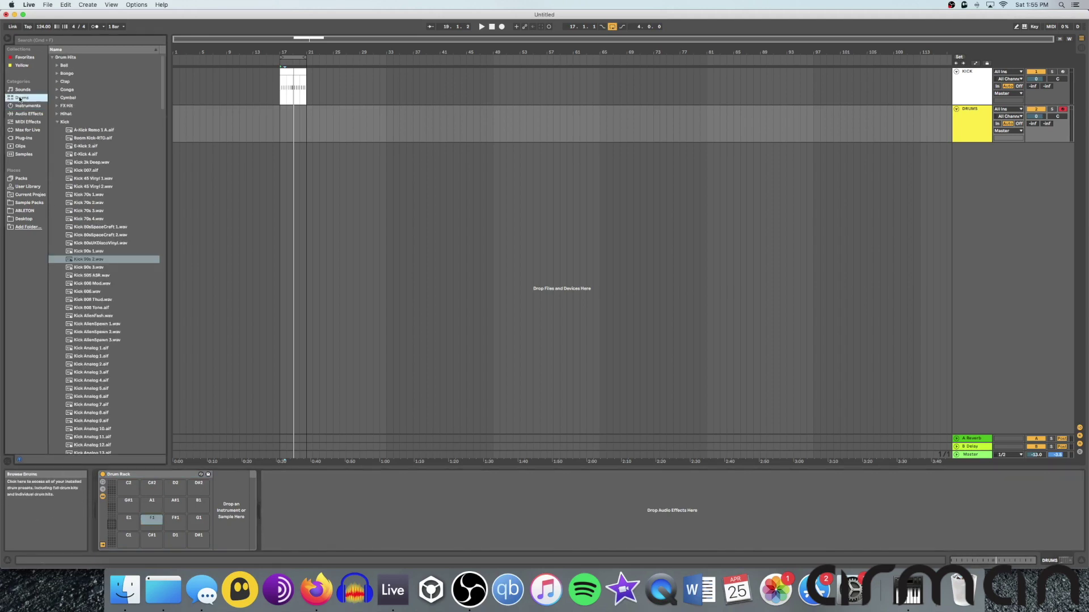
{"action": "left_click", "coordinate": [59, 122]}
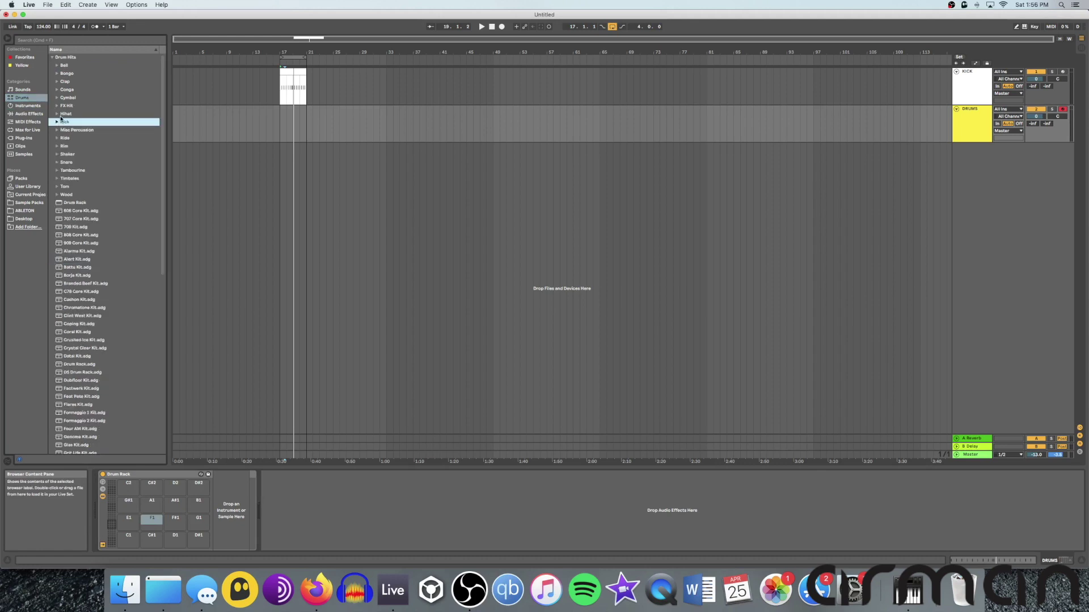
{"action": "left_click", "coordinate": [60, 115]}
{"action": "left_click", "coordinate": [59, 113]}
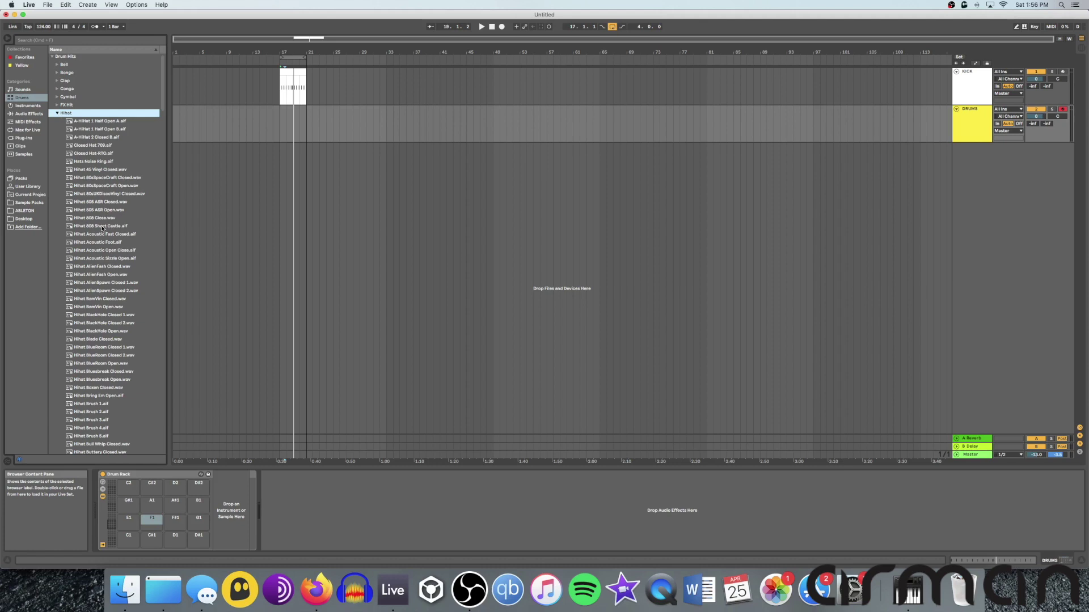
{"action": "left_click", "coordinate": [85, 179]}
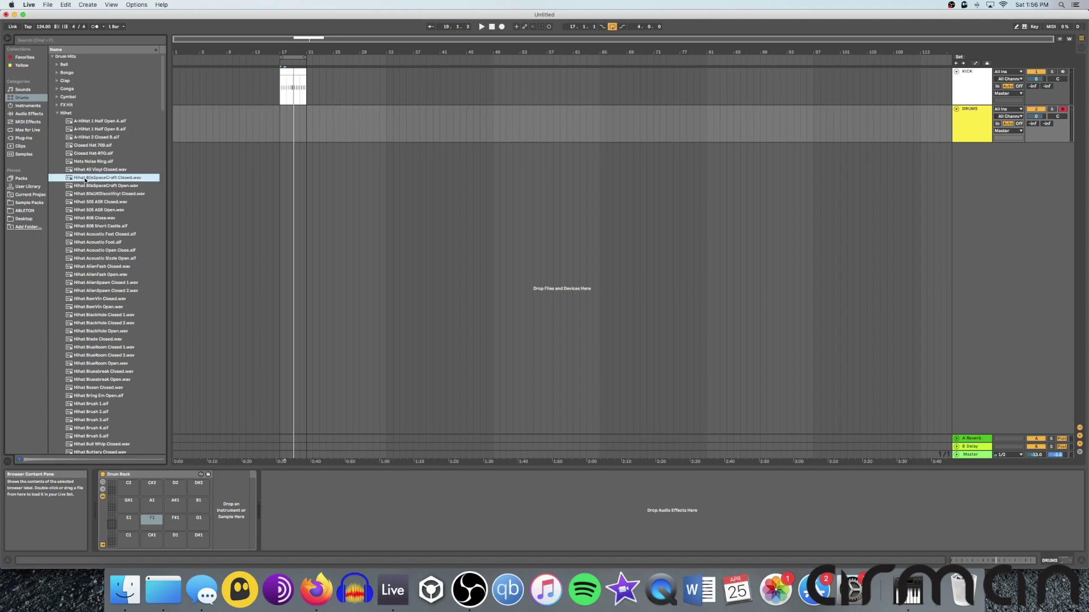
{"action": "key", "text": "Down"}
{"action": "key", "text": "Down"}
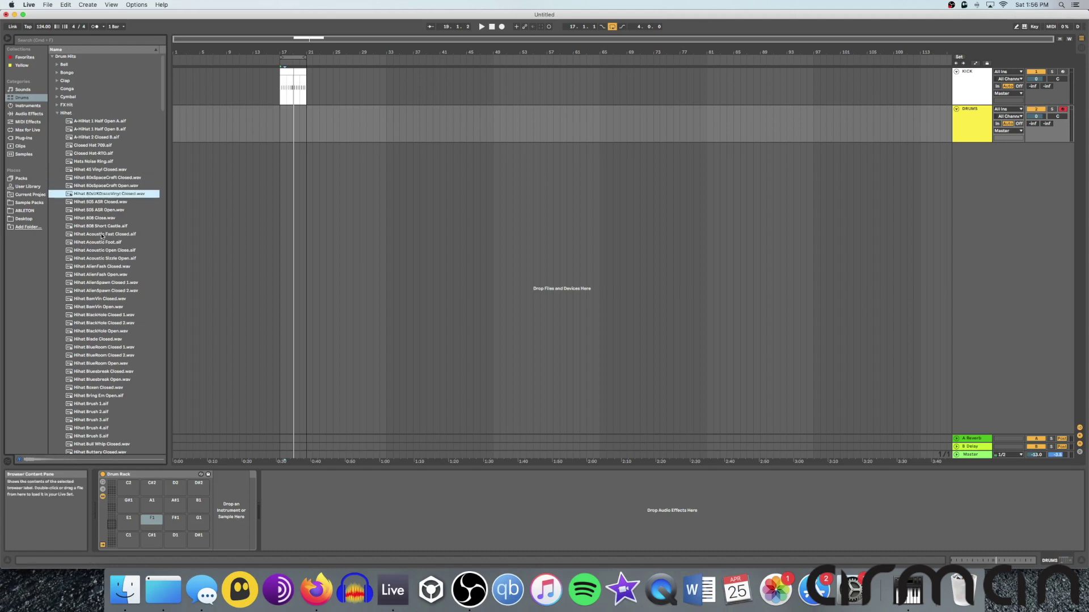
{"action": "key", "text": "Down"}
{"action": "key", "text": "Down"}
{"action": "key", "text": "Down"}
{"action": "key", "text": "Down"}
{"action": "key", "text": "Down"}
{"action": "key", "text": "Down"}
{"action": "key", "text": "Down"}
{"action": "key", "text": "Down"}
{"action": "key", "text": "Down"}
{"action": "key", "text": "Down"}
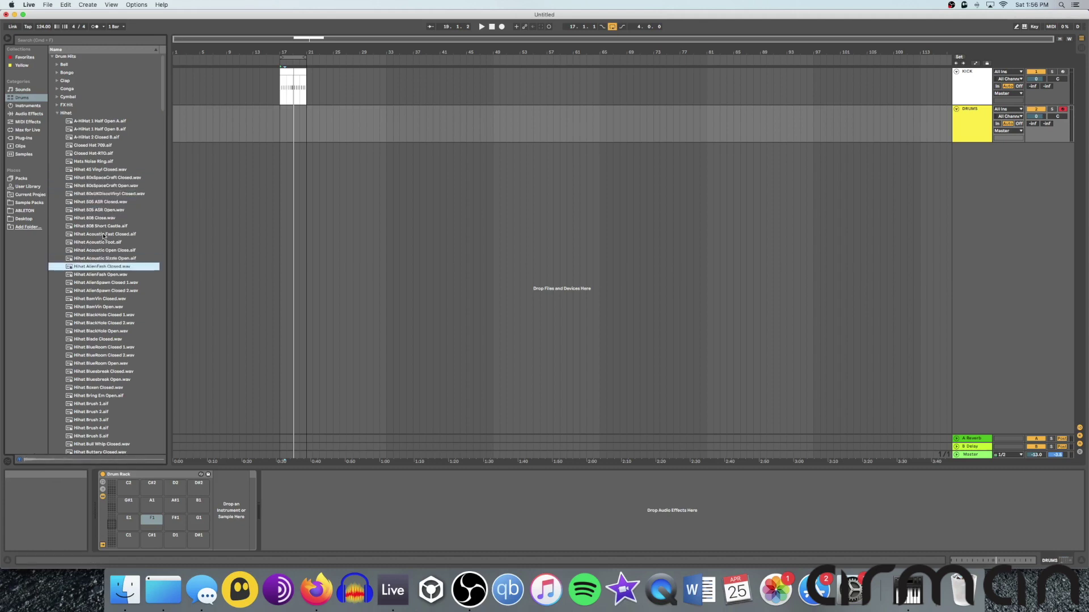
{"action": "key", "text": "Down"}
{"action": "key", "text": "Down"}
{"action": "left_click", "coordinate": [100, 283]}
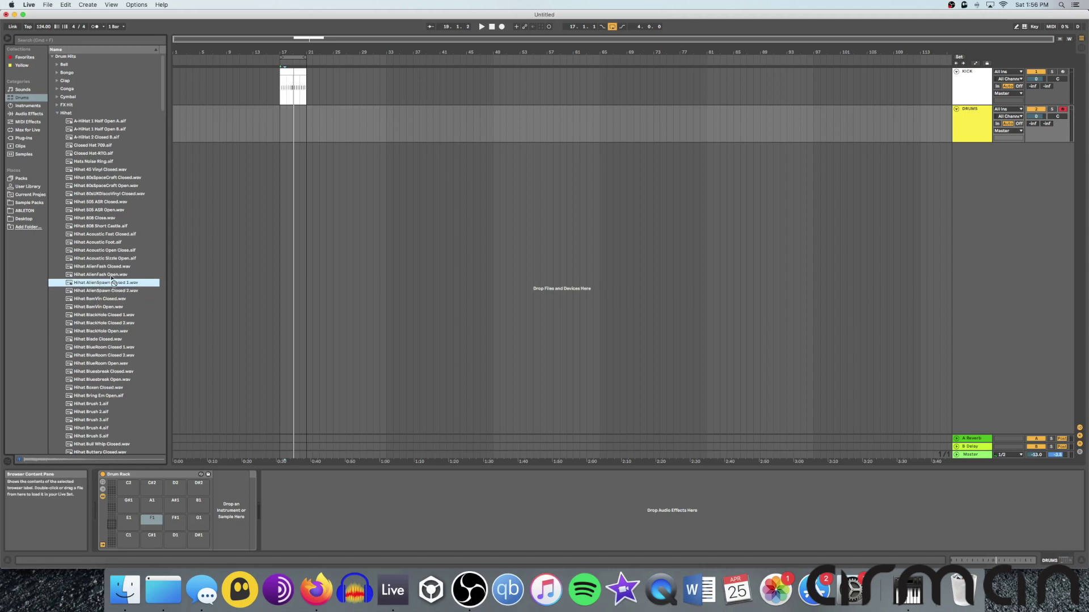
- Place Hihat AlienSpawn Closed 1.wav on the Drum Rack's C1 pad, keeping the rack on the DRUMS track
{"action": "double_click", "coordinate": [104, 283]}
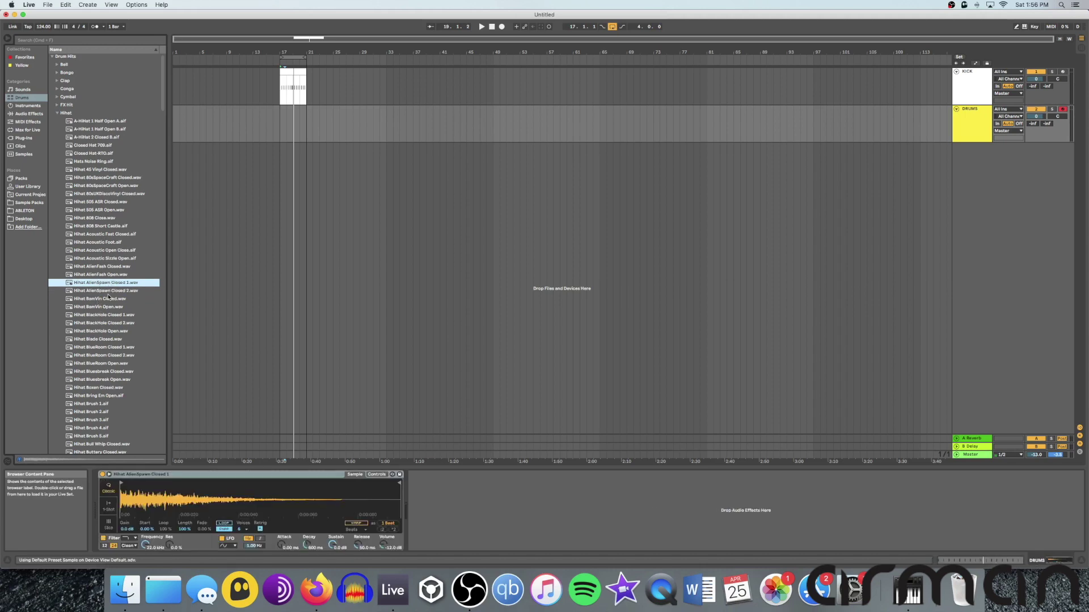
{"action": "key", "text": "super+z"}
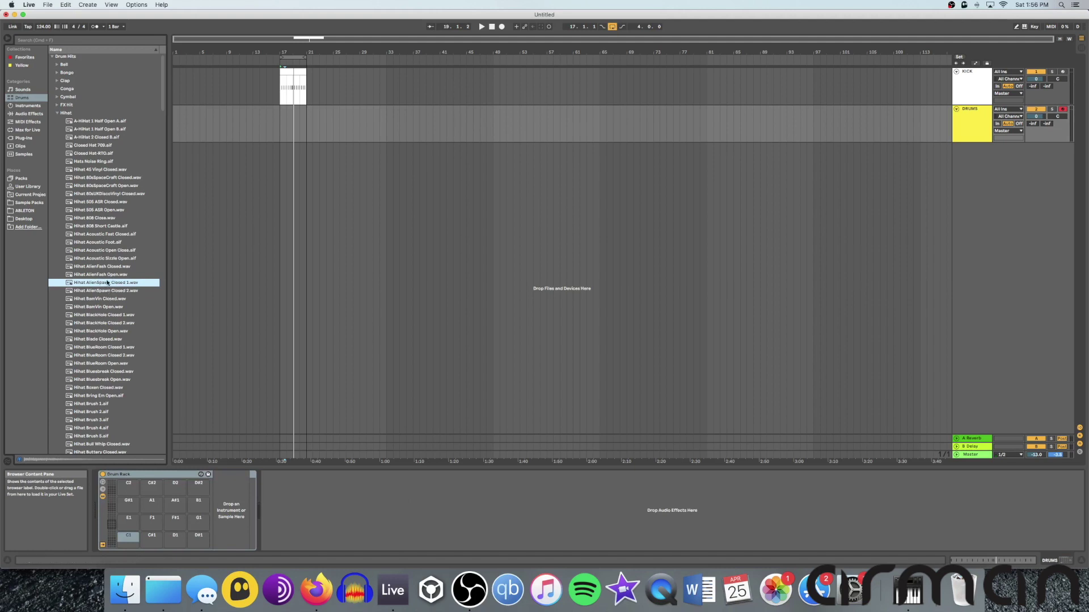
{"action": "left_click_drag", "start_coordinate": [103, 283], "coordinate": [128, 538]}
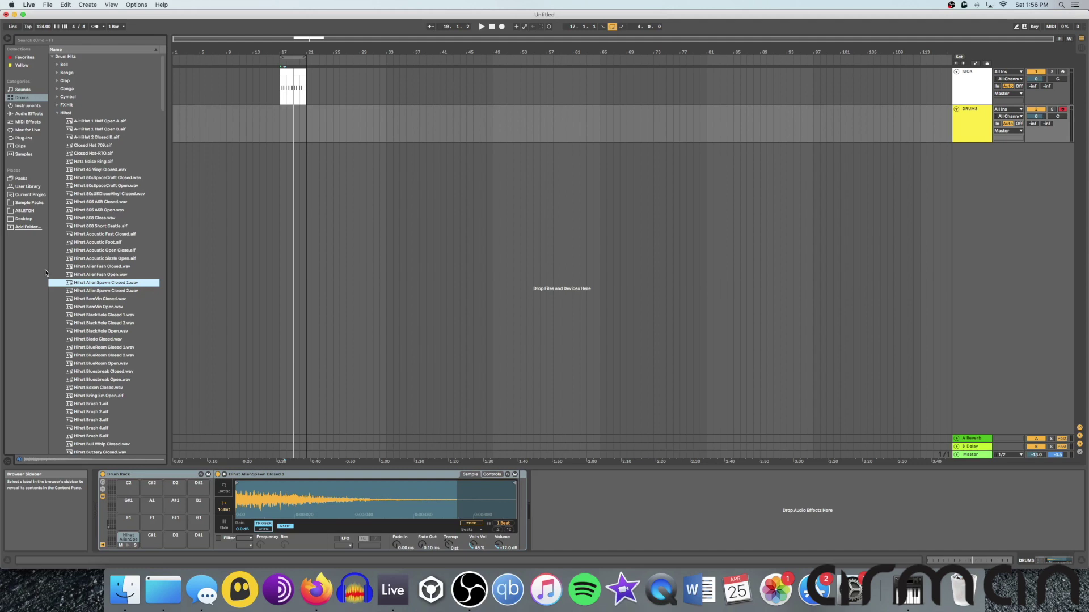
{"action": "left_click", "coordinate": [90, 292]}
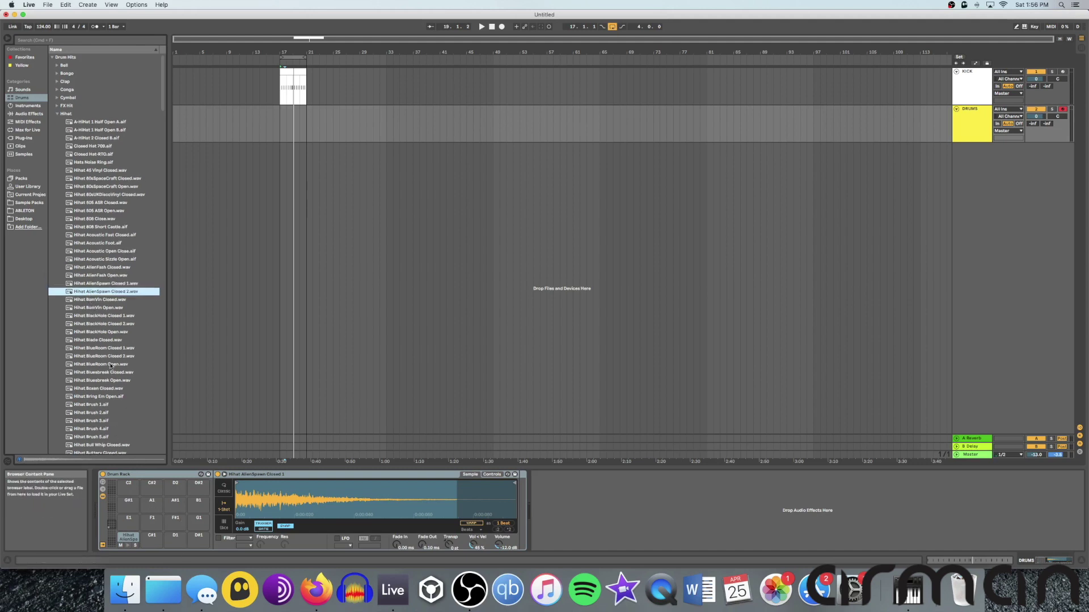
- Audition the Clap samples and place Clap Analog 3.aif on the Drum Rack's C#1 pad
{"action": "left_click", "coordinate": [55, 99]}
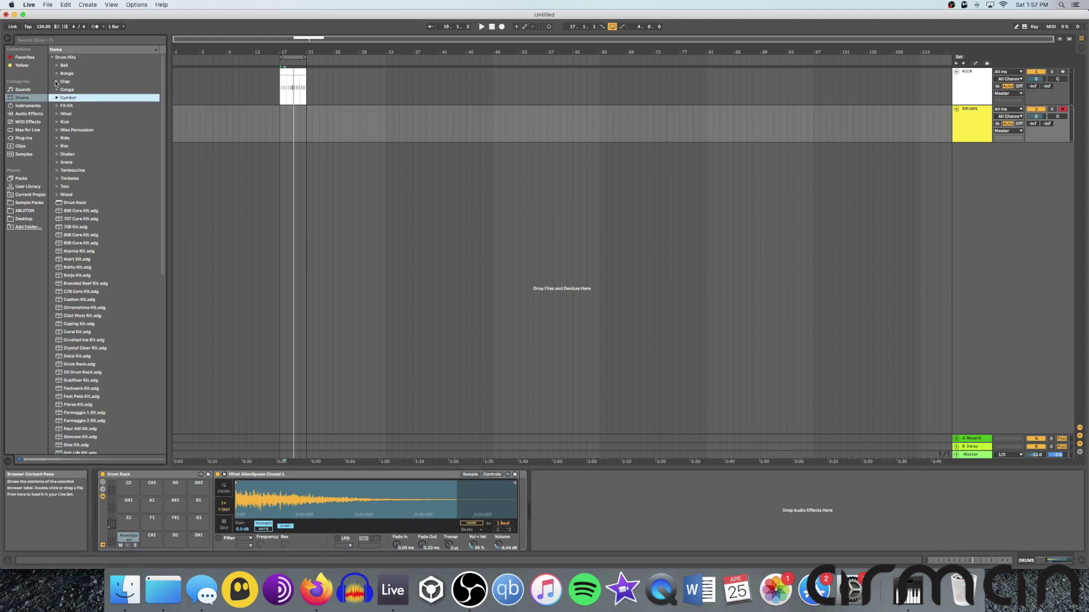
{"action": "left_click", "coordinate": [57, 82]}
{"action": "left_click", "coordinate": [61, 92]}
{"action": "left_click", "coordinate": [79, 98]}
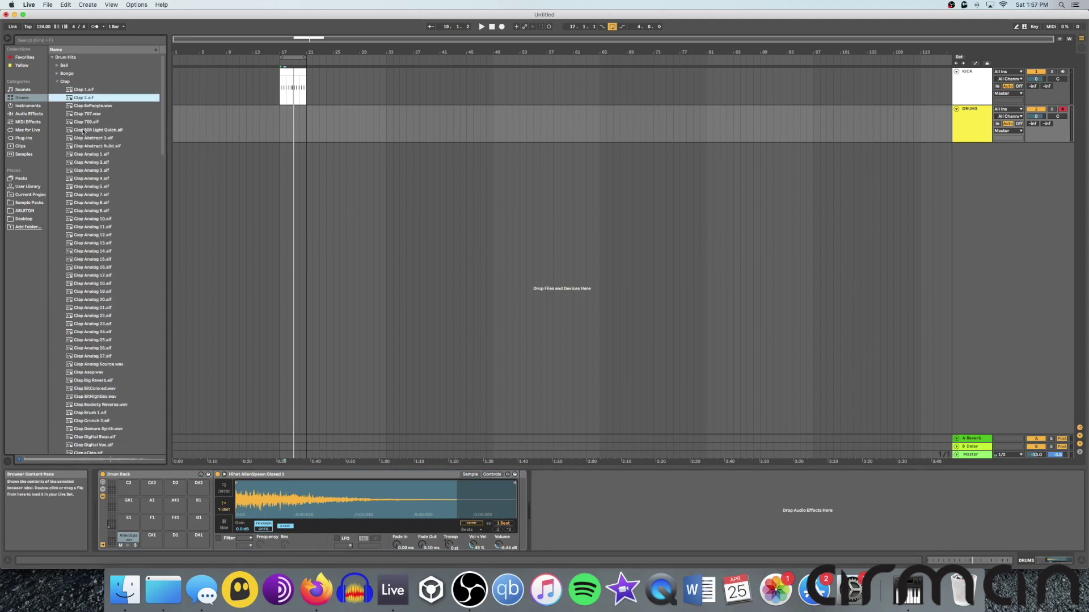
{"action": "key", "text": "Down"}
{"action": "key", "text": "Down"}
{"action": "key", "text": "Down"}
{"action": "key", "text": "Down"}
{"action": "key", "text": "Down"}
{"action": "key", "text": "Down"}
{"action": "key", "text": "Down"}
{"action": "key", "text": "Down"}
{"action": "key", "text": "Down"}
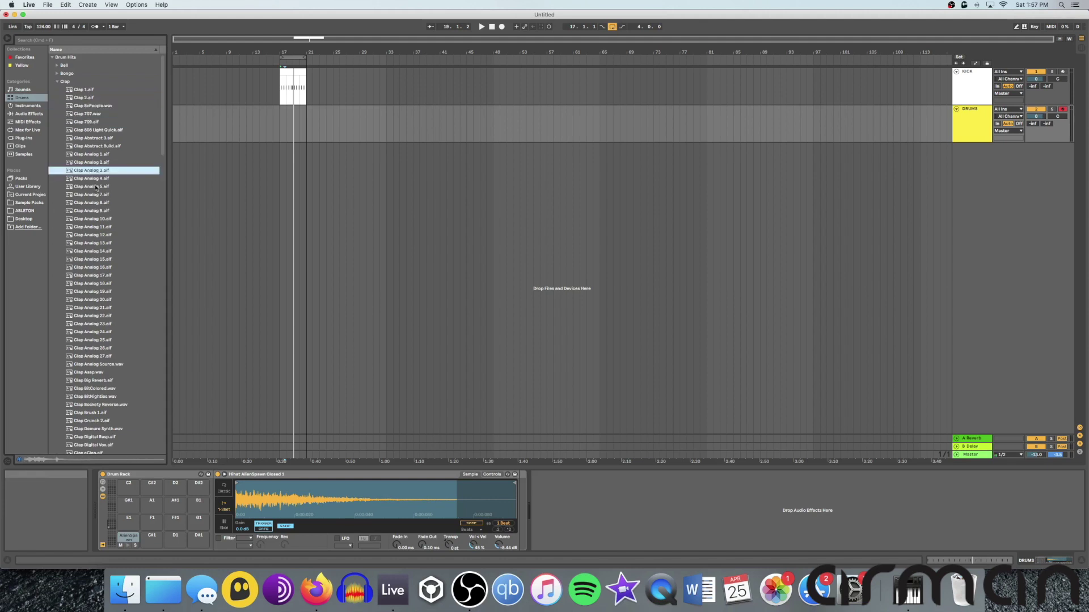
{"action": "left_click_drag", "start_coordinate": [142, 528], "coordinate": [151, 546]}
{"action": "left_click", "coordinate": [150, 547]}
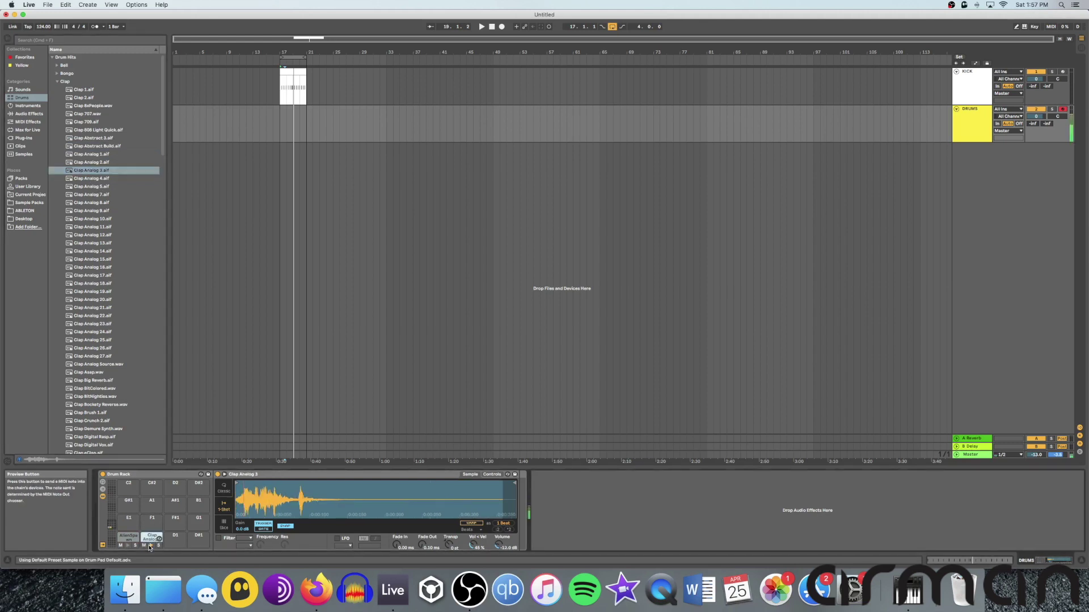
- Audition the Rim samples and place Rim Dobbs.wav on the Drum Rack's D1 pad
{"action": "key", "text": "Left"}
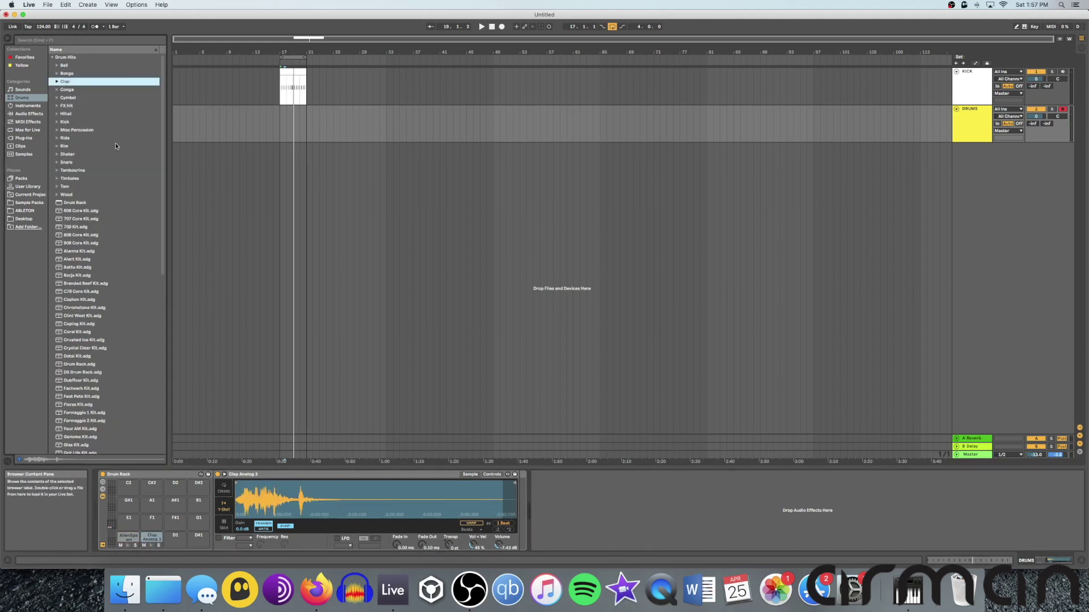
{"action": "left_click", "coordinate": [57, 146]}
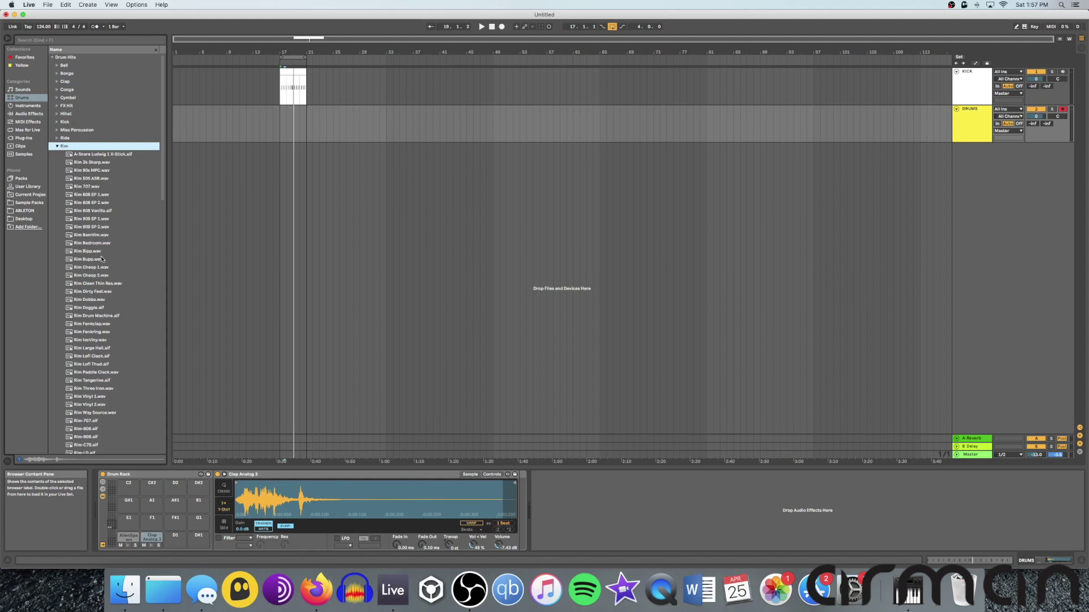
{"action": "key", "text": "Down"}
{"action": "key", "text": "Down"}
{"action": "key", "text": "Down"}
{"action": "key", "text": "Down"}
{"action": "key", "text": "Down"}
{"action": "key", "text": "Down"}
{"action": "key", "text": "Down"}
{"action": "key", "text": "Down"}
{"action": "key", "text": "Down"}
{"action": "key", "text": "Down"}
{"action": "key", "text": "Down"}
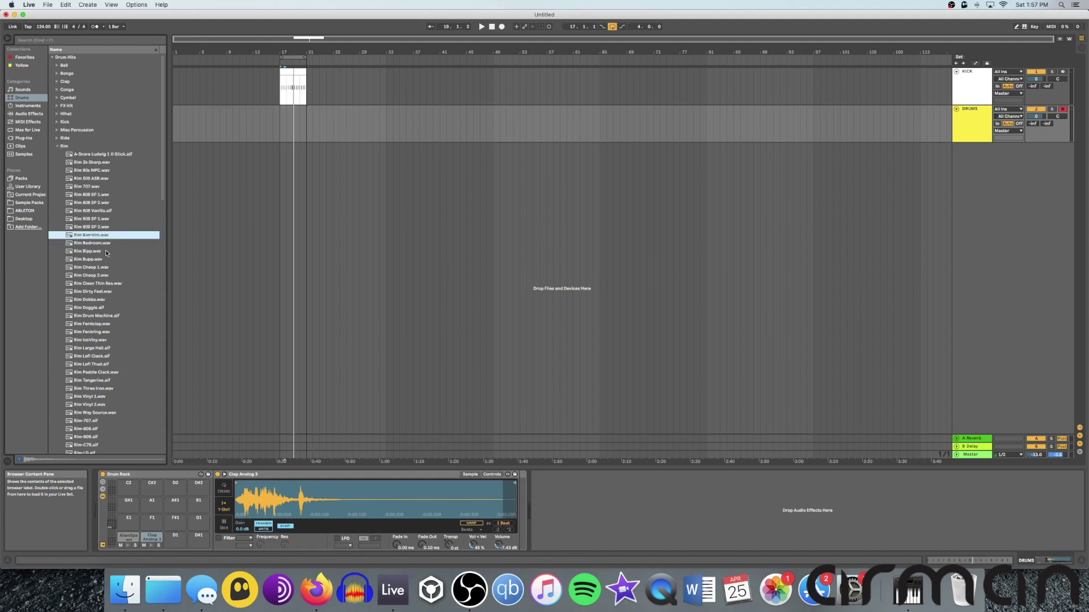
{"action": "key", "text": "Down"}
{"action": "key", "text": "Down"}
{"action": "key", "text": "Down"}
{"action": "key", "text": "Down"}
{"action": "key", "text": "Down"}
{"action": "key", "text": "Down"}
{"action": "key", "text": "Down"}
{"action": "key", "text": "Down"}
{"action": "key", "text": "Down"}
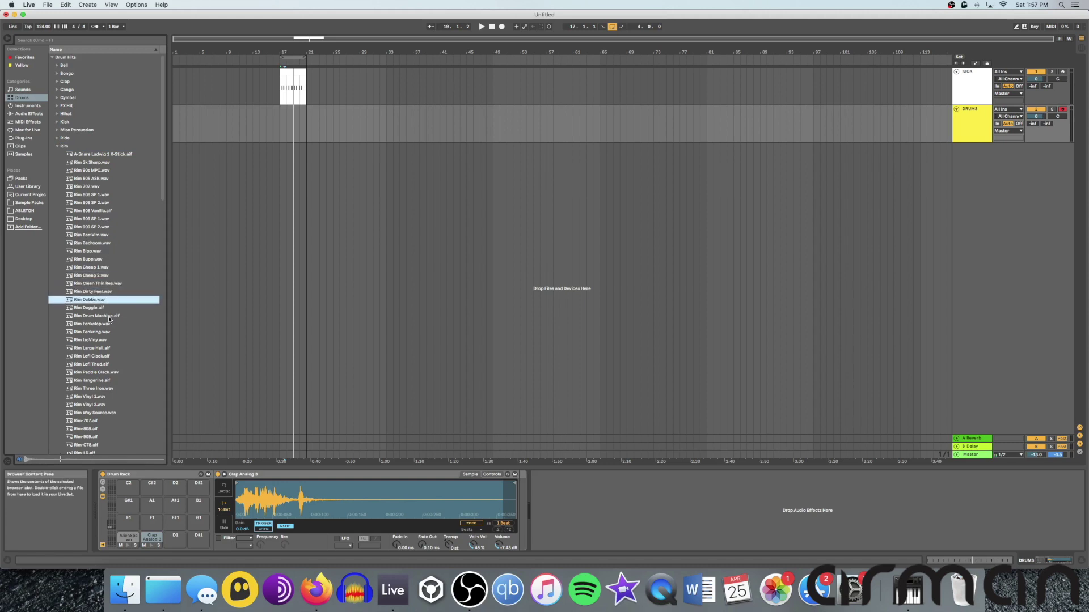
{"action": "left_click", "coordinate": [88, 301]}
{"action": "left_click_drag", "start_coordinate": [91, 302], "coordinate": [177, 546]}
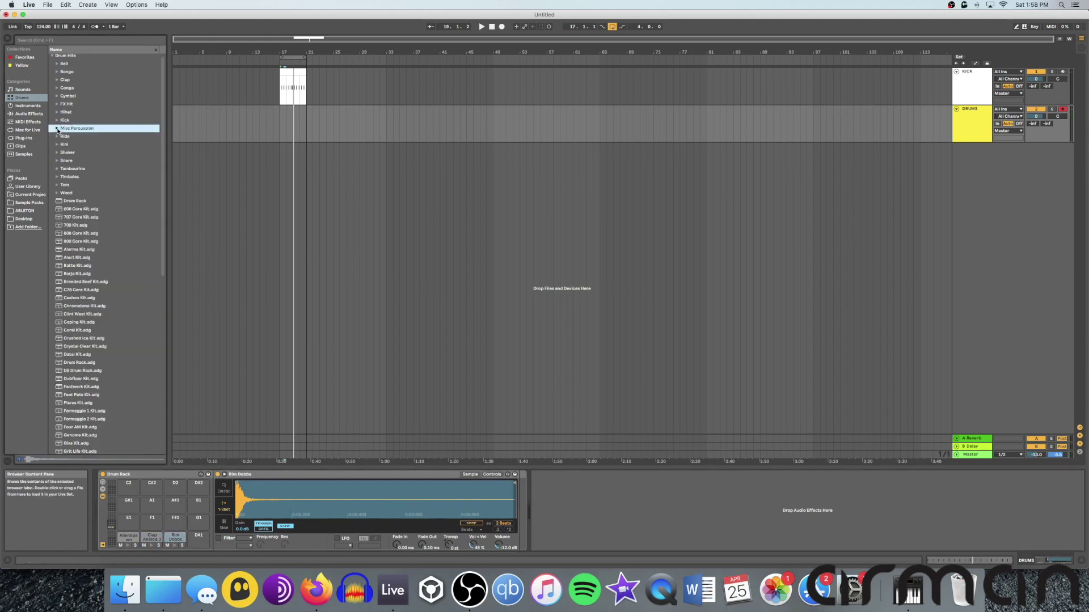
- Audition the Misc Percussion samples and place Perc Mazer Blip.wav on the Drum Rack's D#1 pad
{"action": "left_click", "coordinate": [59, 130]}
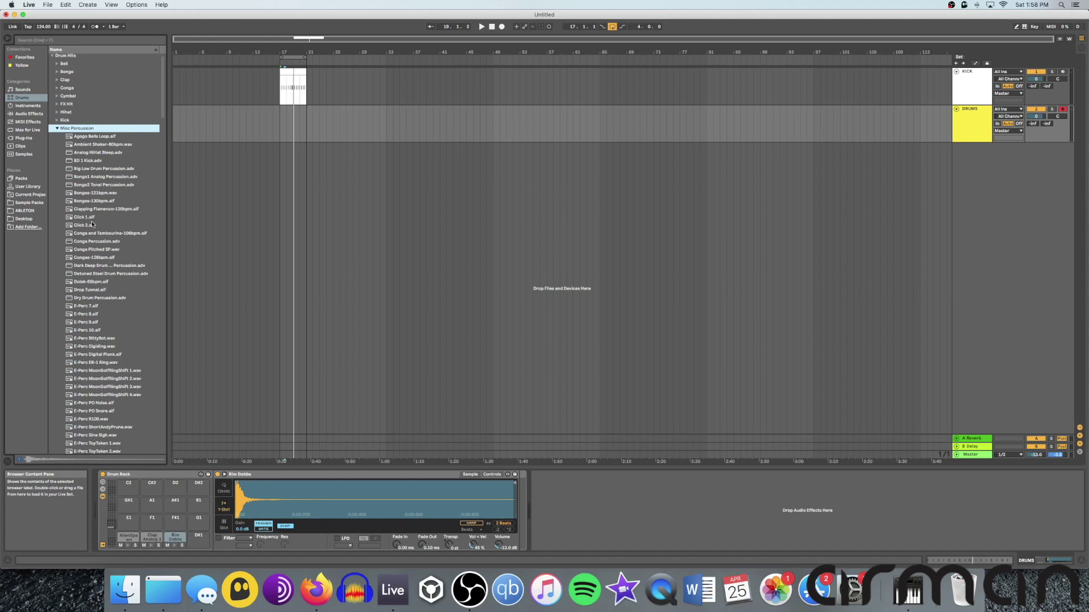
{"action": "left_click", "coordinate": [92, 202]}
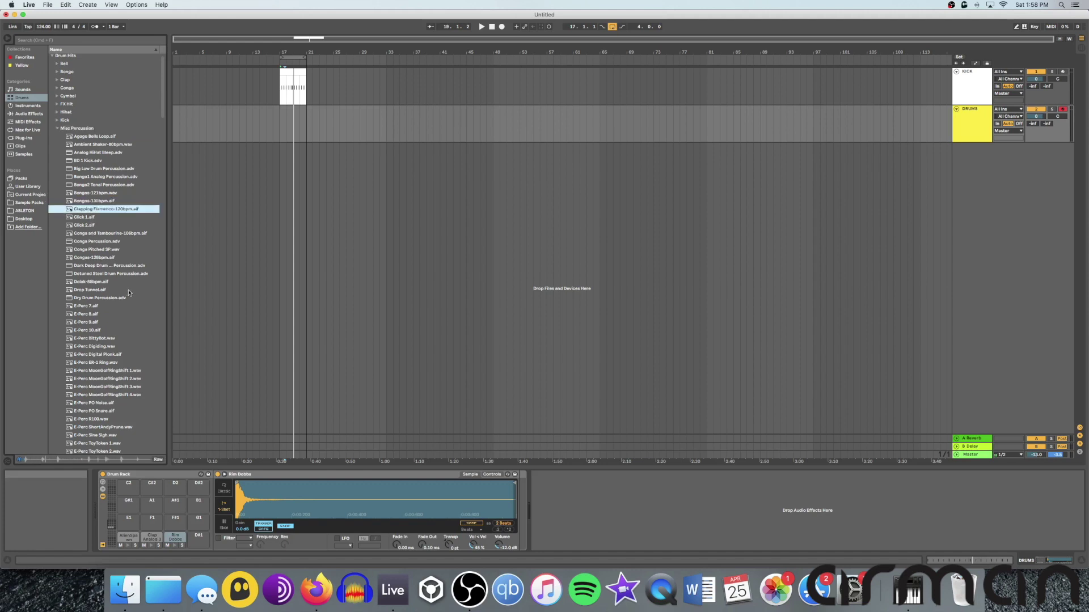
{"action": "scroll", "coordinate": [129, 295], "scroll_direction": "down", "scroll_amount": 3}
{"action": "left_click", "coordinate": [97, 334]}
{"action": "scroll", "coordinate": [90, 333], "scroll_direction": "down", "scroll_amount": 5}
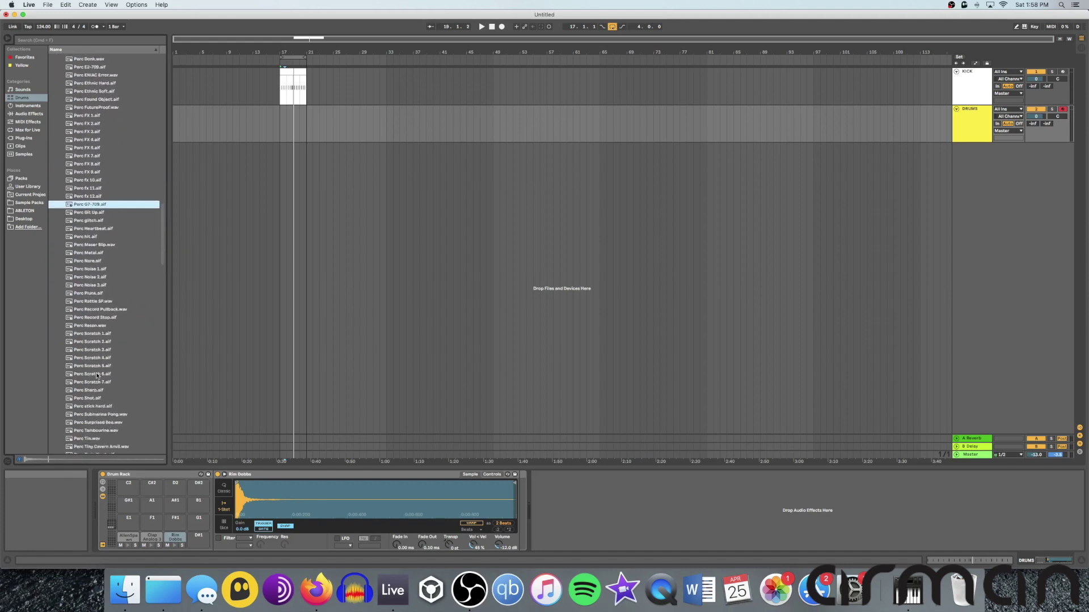
{"action": "key", "text": "Down"}
{"action": "key", "text": "Down"}
{"action": "key", "text": "Down"}
{"action": "key", "text": "Down"}
{"action": "key", "text": "Up"}
{"action": "key", "text": "Up"}
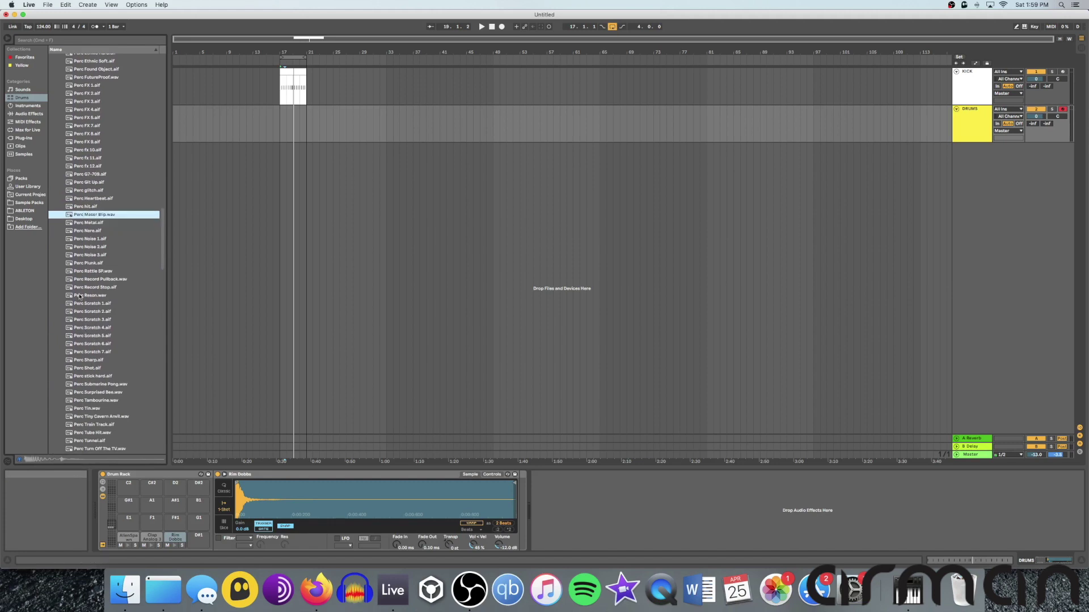
{"action": "key", "text": "Down"}
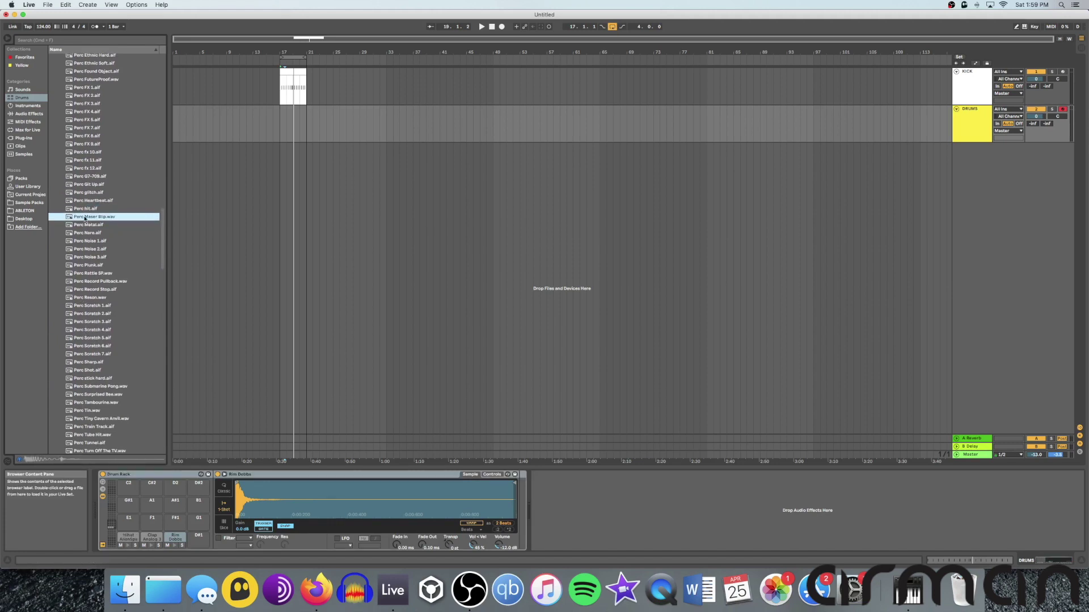
{"action": "scroll", "coordinate": [85, 218], "scroll_direction": "up", "scroll_amount": 1}
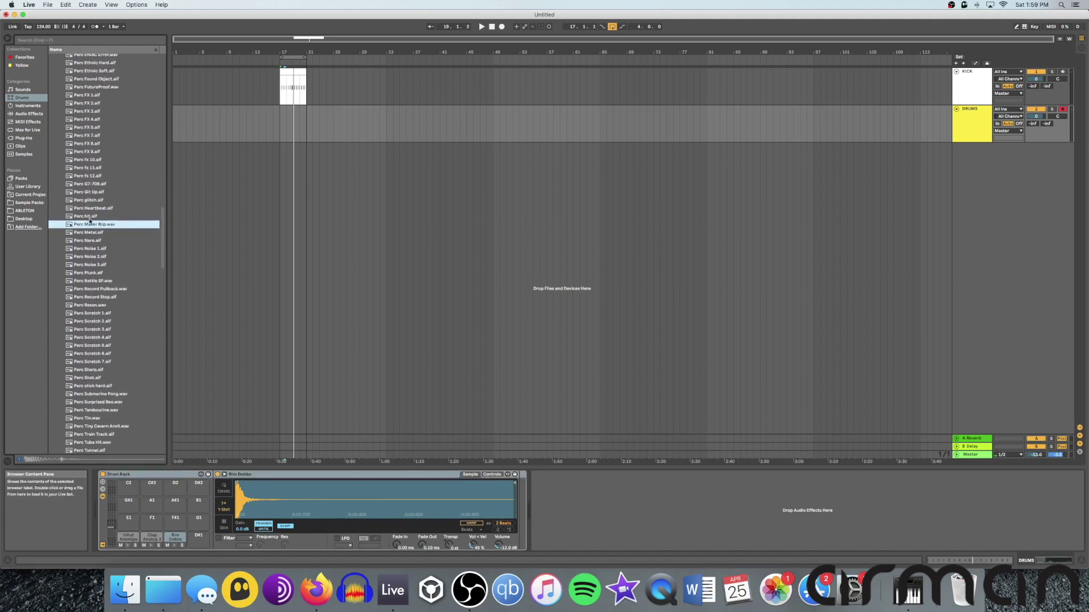
{"action": "left_click_drag", "start_coordinate": [180, 546], "coordinate": [190, 544]}
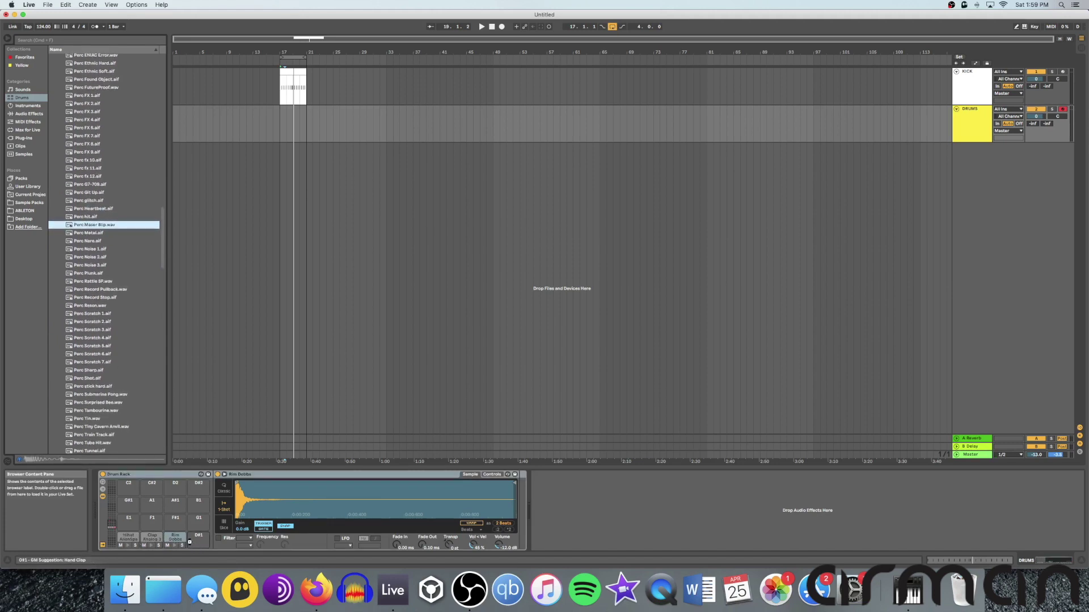
{"action": "left_click", "coordinate": [198, 539]}
- Audition the open Hihat samples and place Hihat Open Analog 5.aif on the Drum Rack's E1 pad
{"action": "scroll", "coordinate": [102, 226], "scroll_direction": "up", "scroll_amount": 10}
{"action": "left_click", "coordinate": [57, 129]}
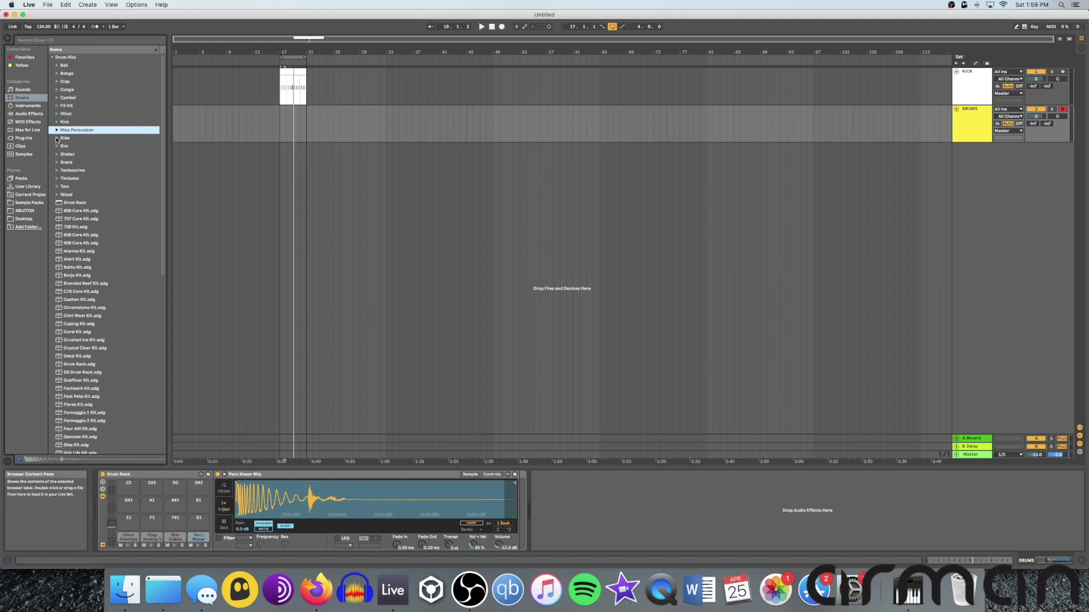
{"action": "left_click", "coordinate": [57, 115]}
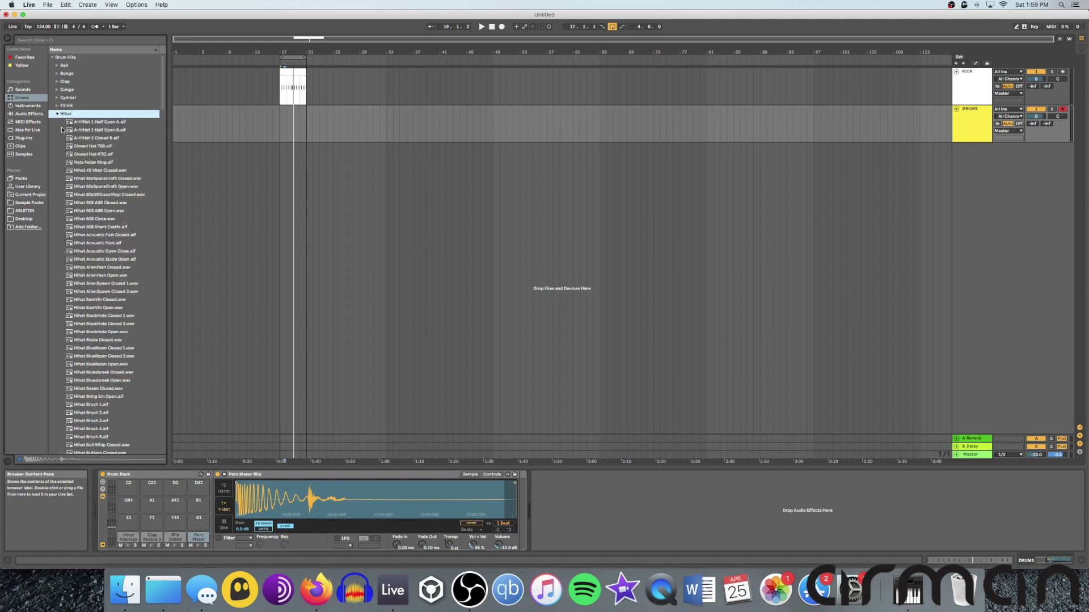
{"action": "scroll", "coordinate": [122, 275], "scroll_direction": "down", "scroll_amount": 7}
{"action": "scroll", "coordinate": [98, 356], "scroll_direction": "down", "scroll_amount": 15}
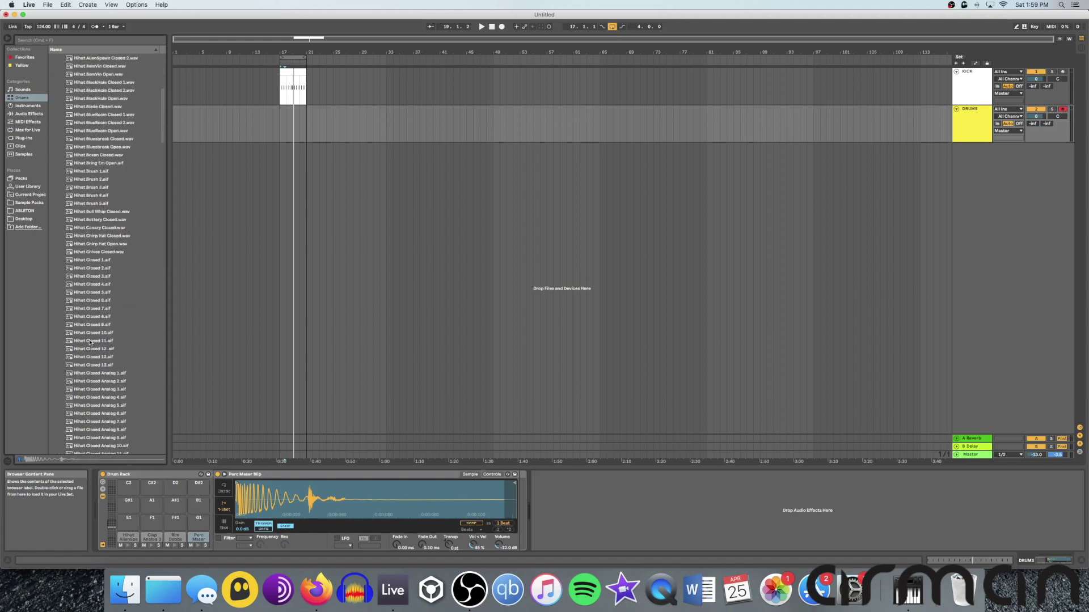
{"action": "left_click", "coordinate": [99, 345]}
{"action": "key", "text": "Up"}
{"action": "key", "text": "Down"}
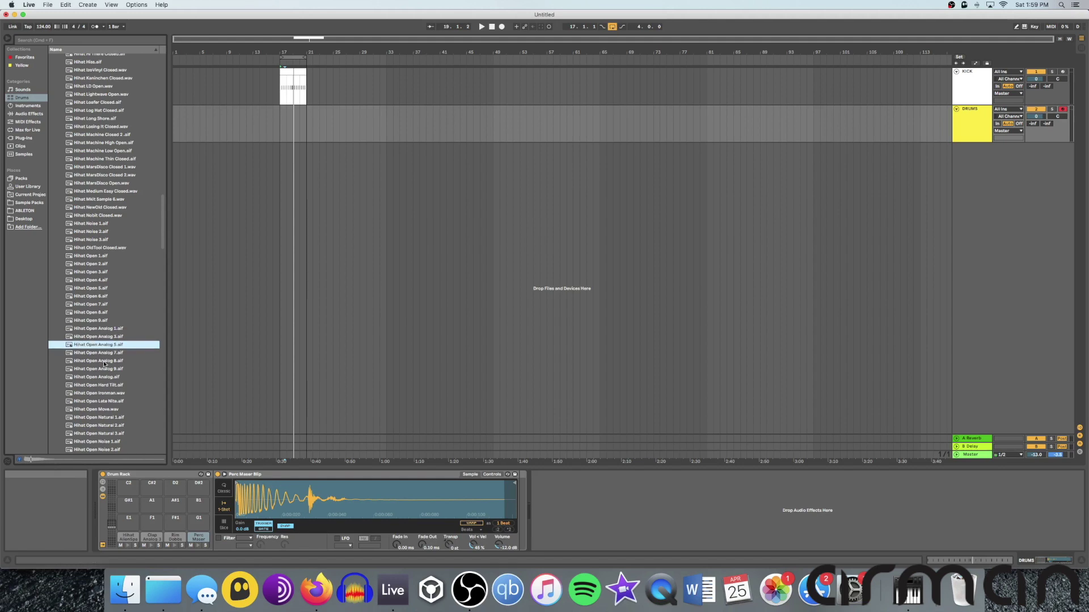
{"action": "key", "text": "Up"}
{"action": "key", "text": "Down"}
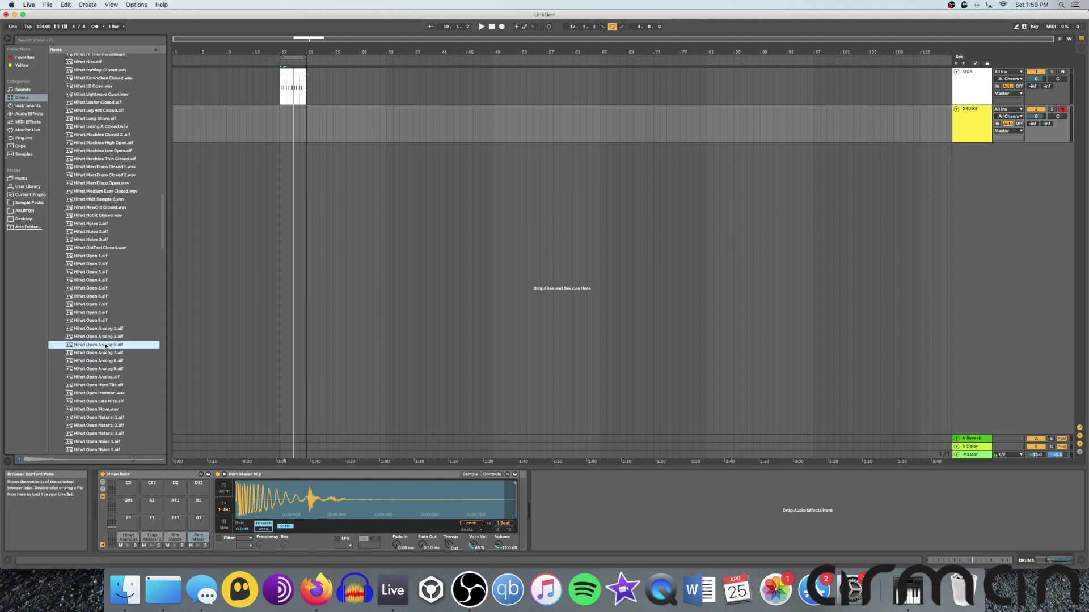
{"action": "left_click_drag", "start_coordinate": [108, 348], "coordinate": [127, 523]}
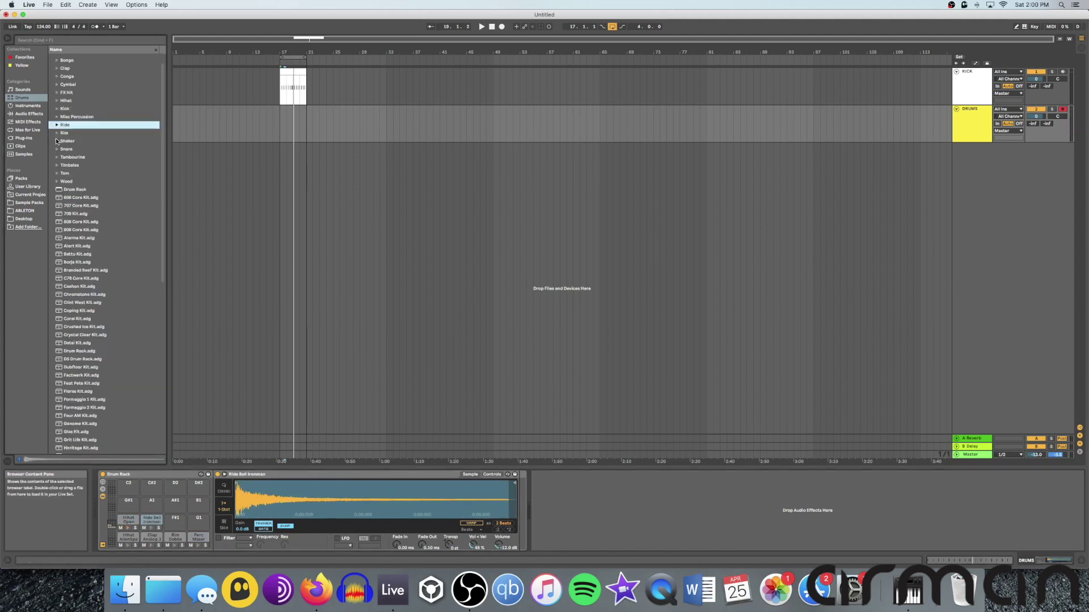
- Audition the Shaker samples and load Cabasa Short Mid.aif onto the Drum Rack's F#1 pad
{"action": "scroll", "coordinate": [55, 142], "scroll_direction": "up", "scroll_amount": 1}
{"action": "left_click", "coordinate": [57, 150]}
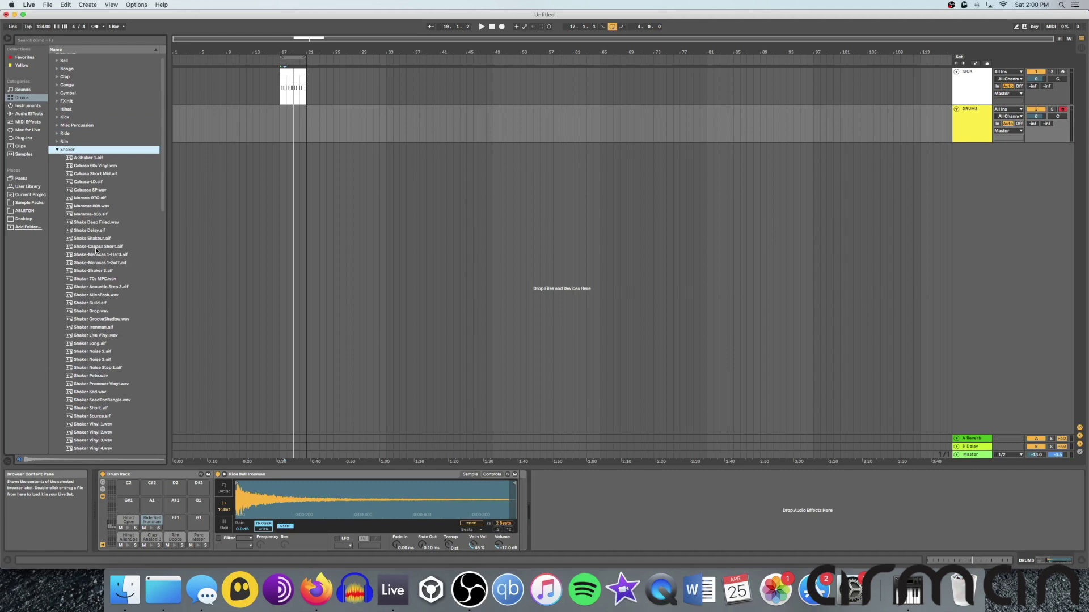
{"action": "scroll", "coordinate": [84, 206], "scroll_direction": "up", "scroll_amount": 1}
{"action": "left_click", "coordinate": [84, 207]}
{"action": "key", "text": "Down"}
{"action": "key", "text": "Down"}
{"action": "key", "text": "Down"}
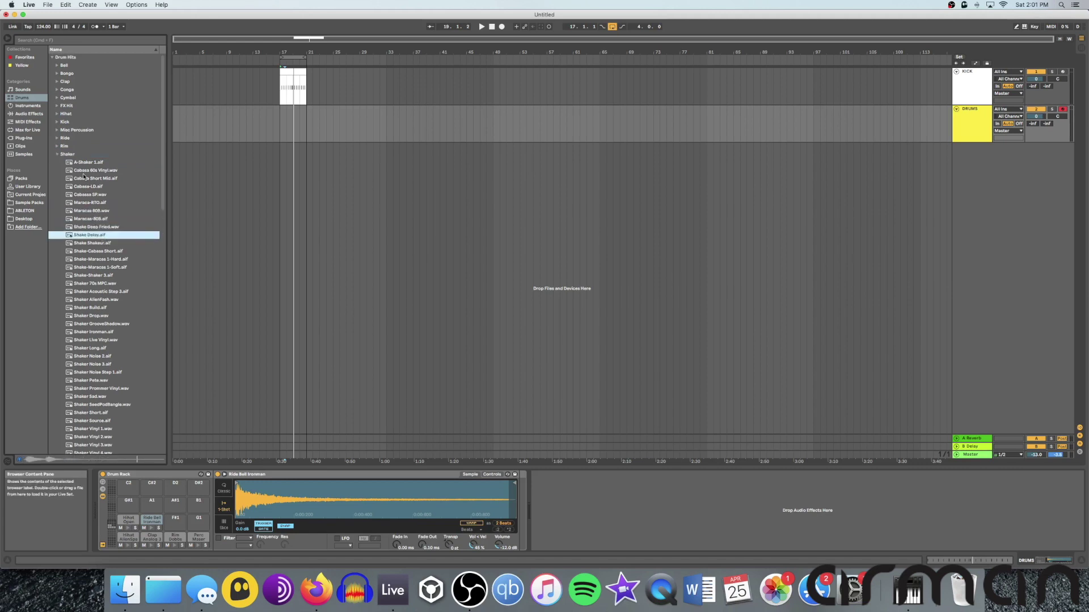
{"action": "left_click", "coordinate": [85, 178]}
{"action": "scroll", "coordinate": [96, 177], "scroll_direction": "down", "scroll_amount": 1}
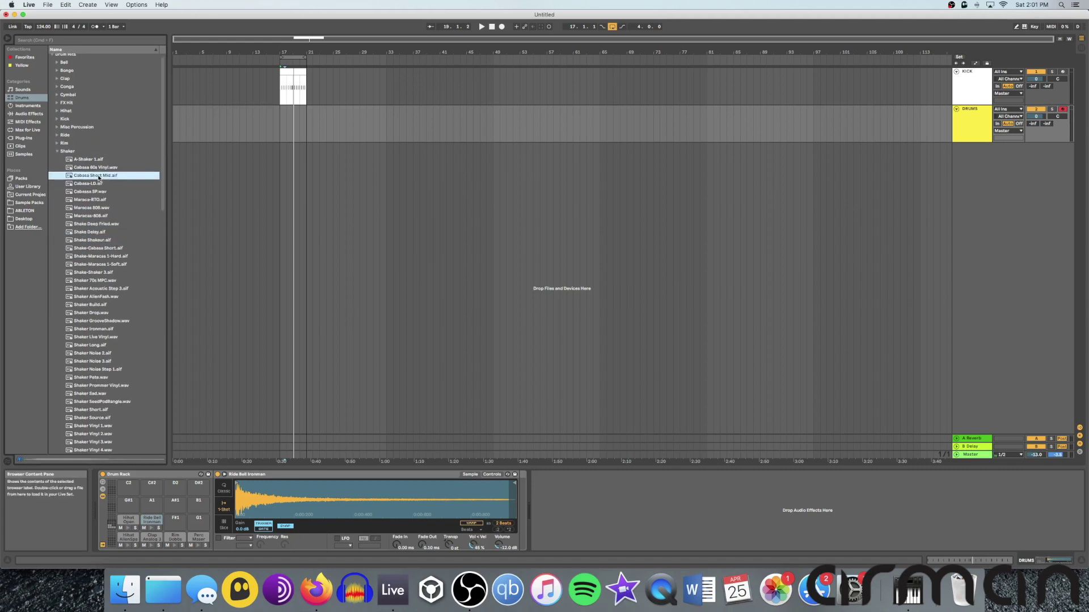
{"action": "double_click", "coordinate": [98, 178]}
- Insert an empty four-bar MIDI clip on the DRUMS track from bar 17 to bar 21, below the kick clip
{"action": "left_click", "coordinate": [327, 134]}
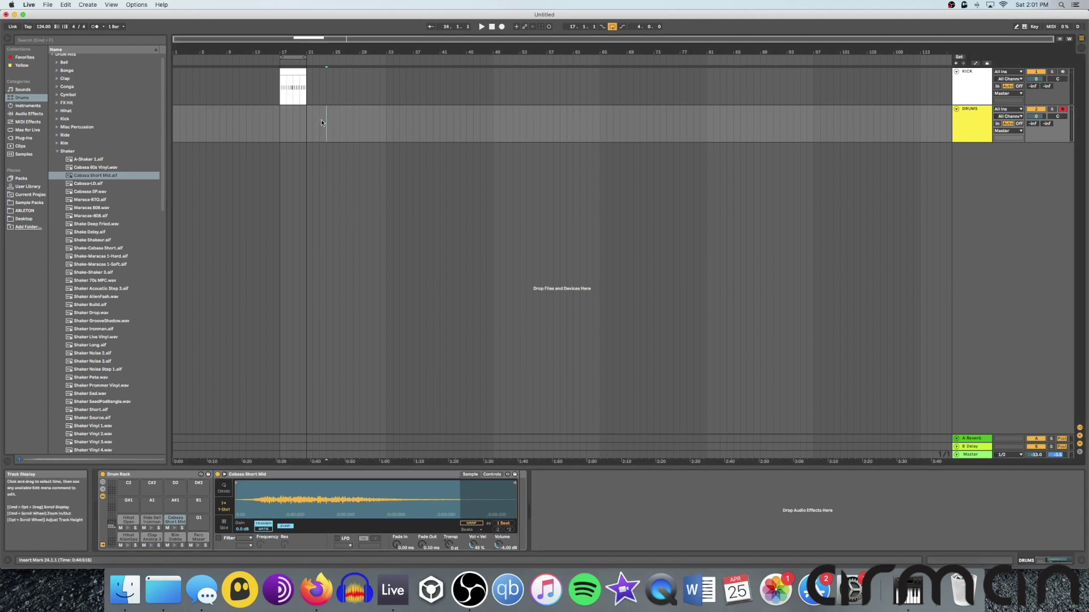
{"action": "left_click_drag", "start_coordinate": [280, 114], "coordinate": [303, 120]}
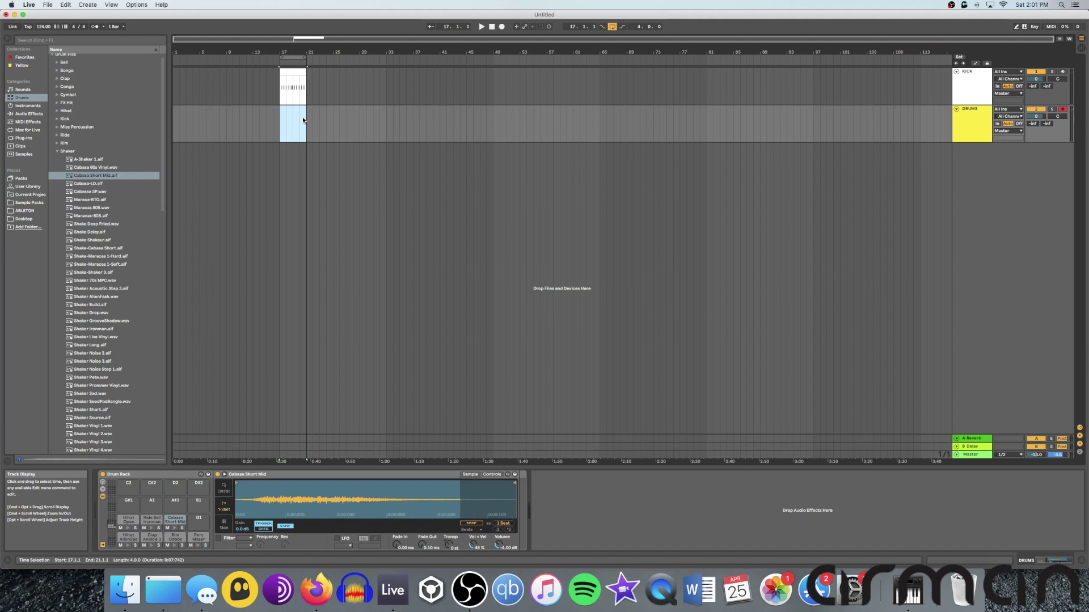
{"action": "key", "text": "super+shift+m"}
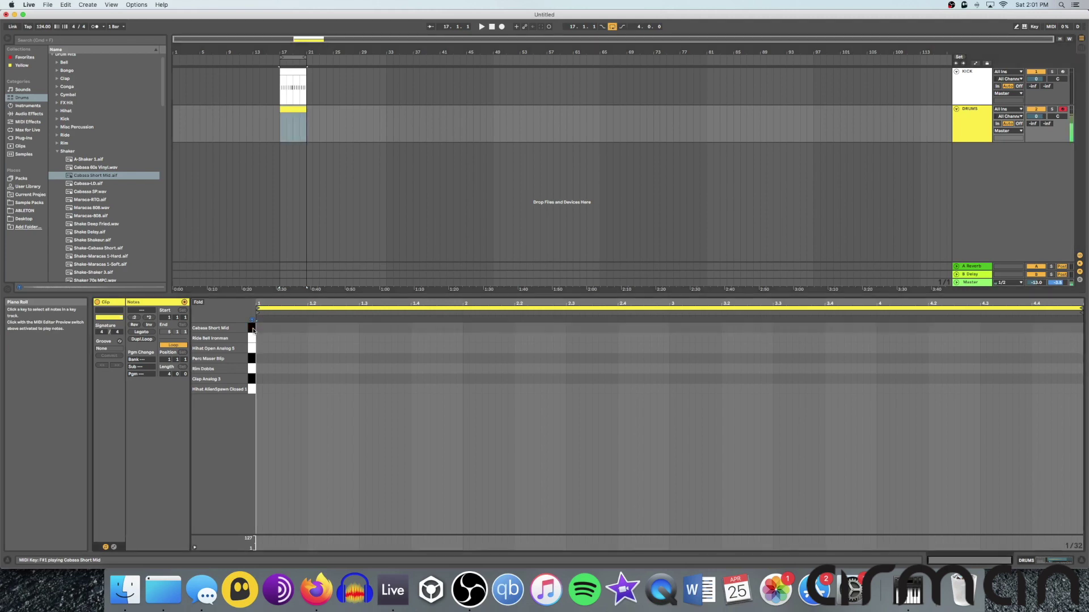
- Enter four Hihat AlienSpawn Closed 1 notes on the sixteenths of the clip's first beat and play them back
{"action": "left_click", "coordinate": [254, 350]}
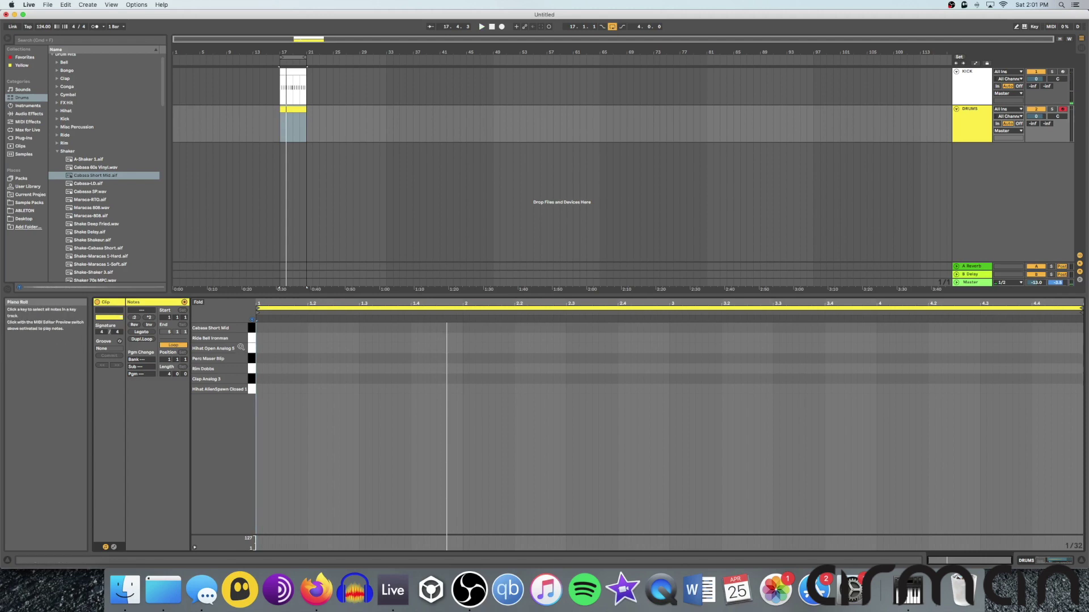
{"action": "left_click", "coordinate": [252, 390]}
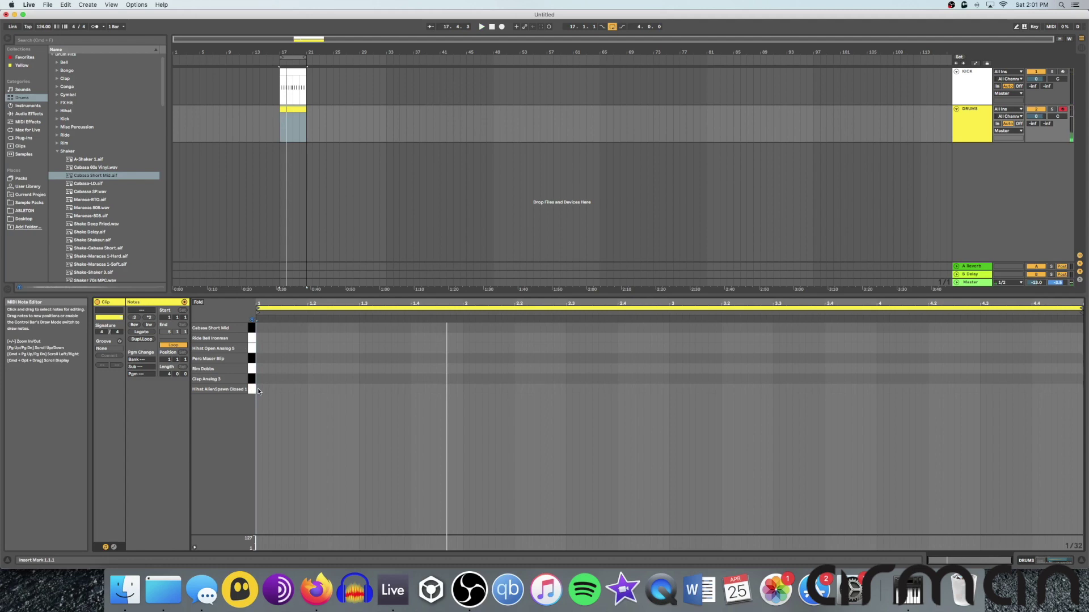
{"action": "double_click", "coordinate": [258, 389]}
{"action": "double_click", "coordinate": [270, 389]}
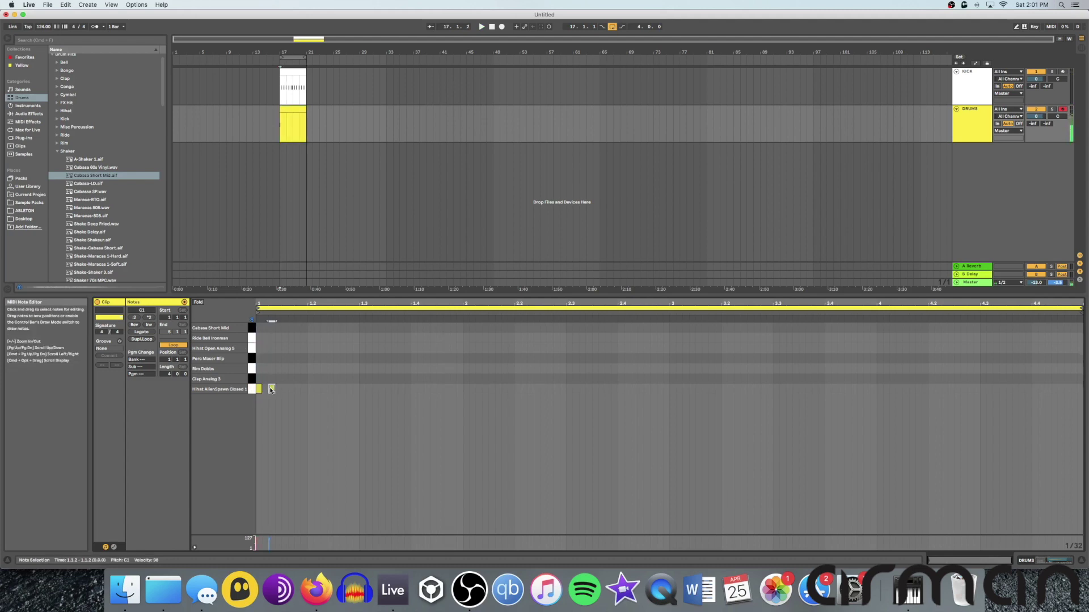
{"action": "double_click", "coordinate": [284, 389]}
{"action": "double_click", "coordinate": [297, 390]}
{"action": "key", "text": "space"}
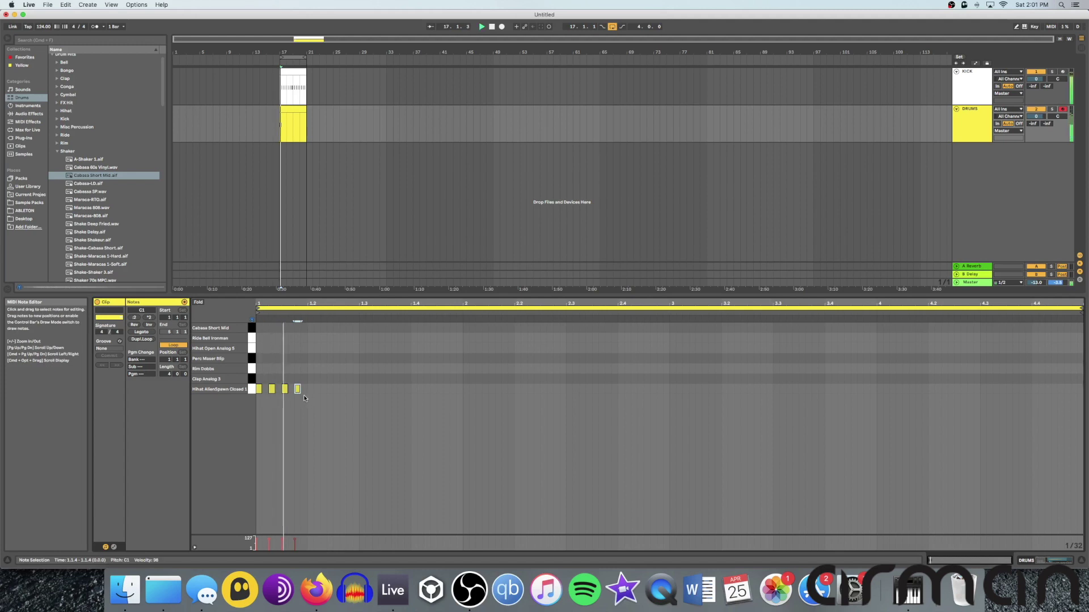
{"action": "key", "text": "space"}
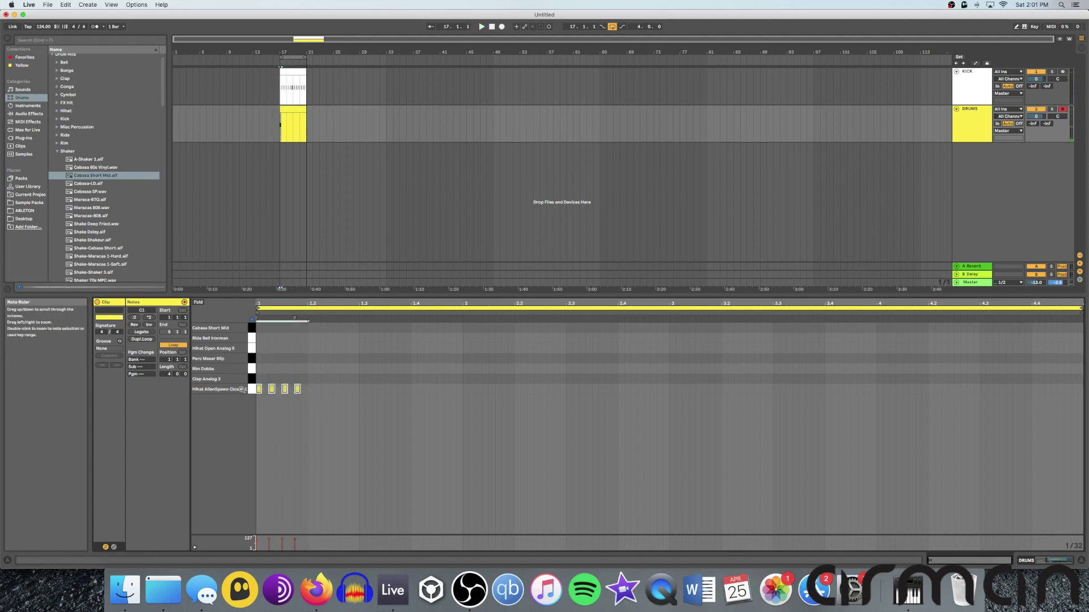
- Duplicate the four hi-hat notes three times to fill the clip's first bar and play the pattern
{"action": "key", "text": "super+d"}
{"action": "key", "text": "super+d"}
{"action": "key", "text": "super+d"}
{"action": "key", "text": "space"}
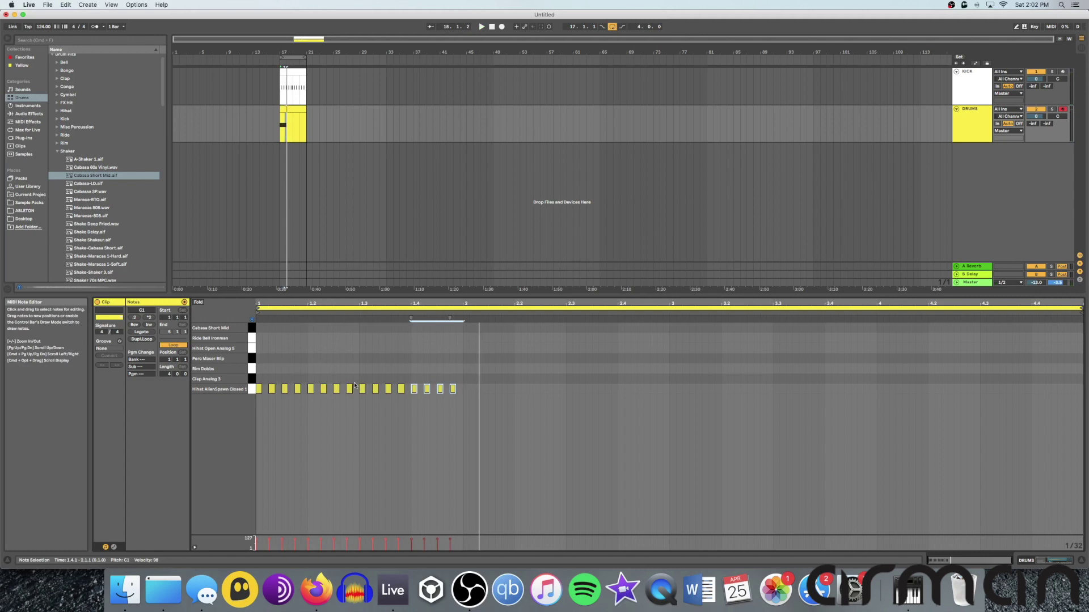
- Lower the Hihat AlienSpawn Closed 1 pad's sample volume to about -13.7 dB while listening to the loop
{"action": "key", "text": "shift+Tab"}
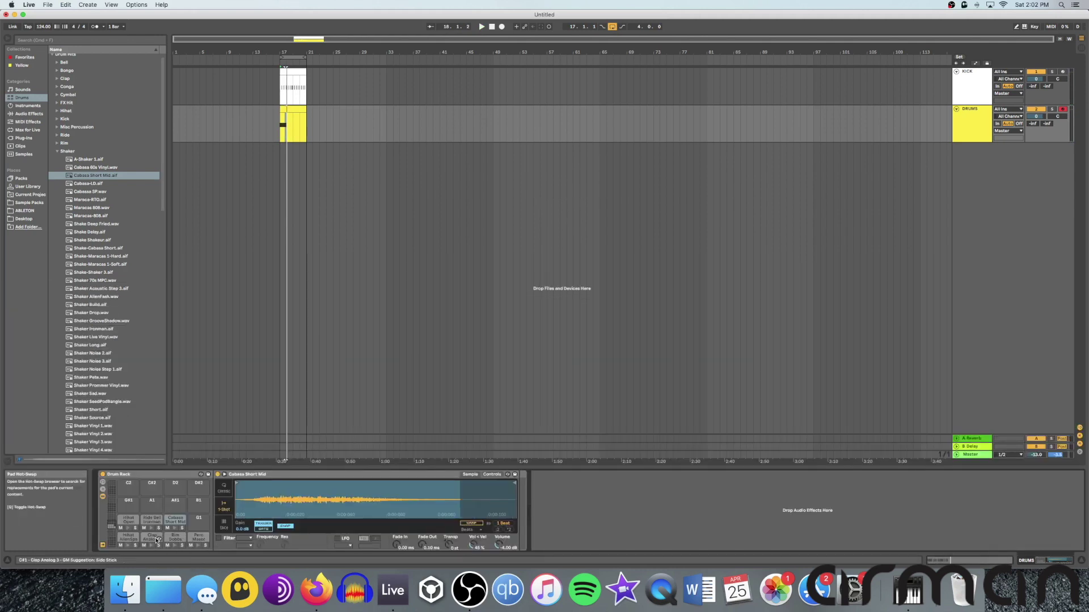
{"action": "left_click", "coordinate": [128, 539]}
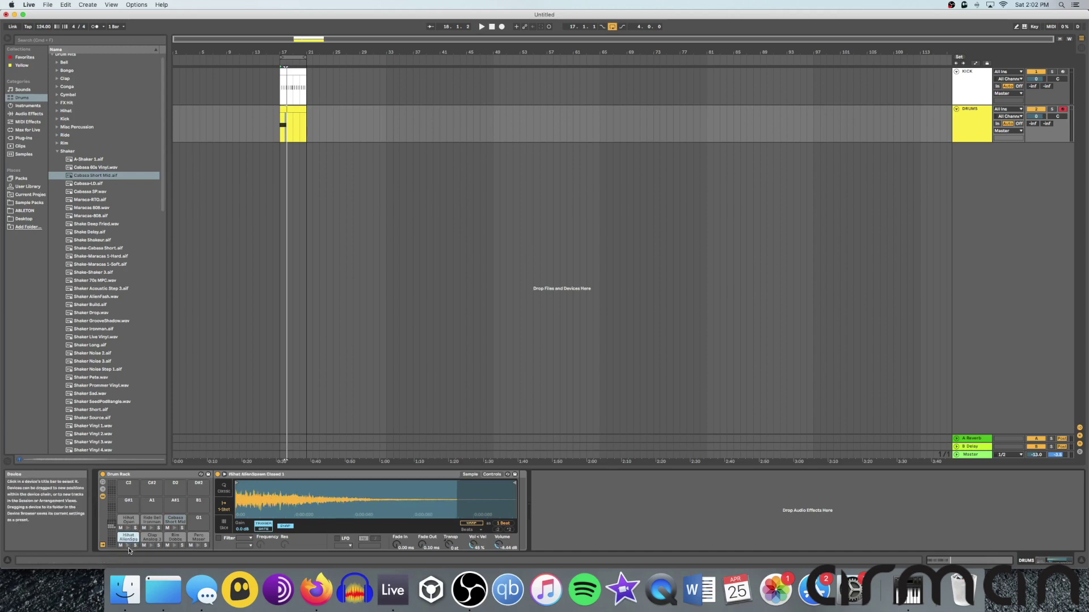
{"action": "left_click", "coordinate": [128, 546]}
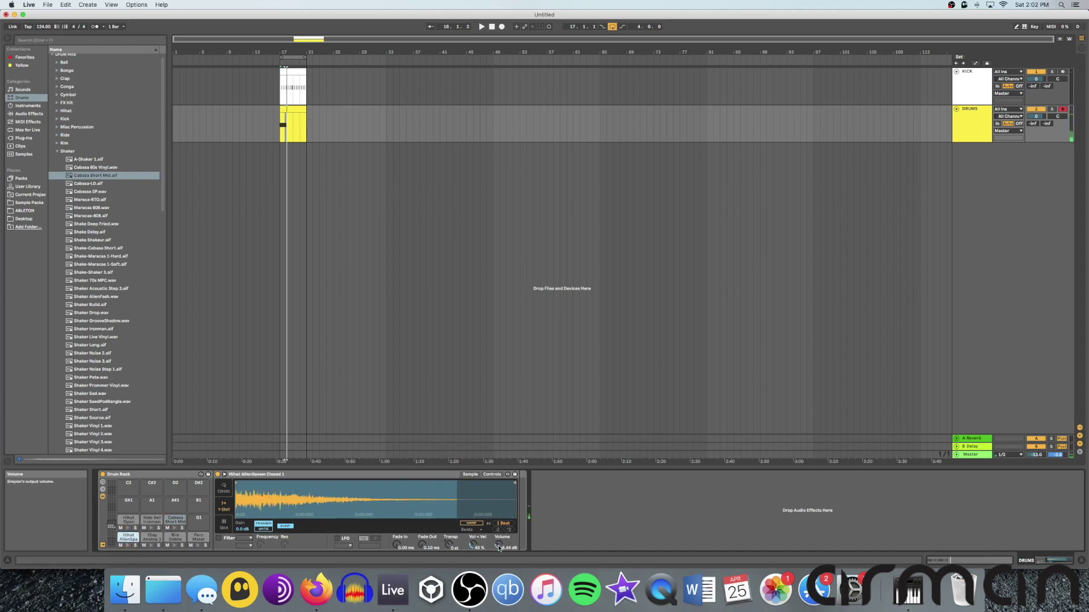
{"action": "key", "text": "space"}
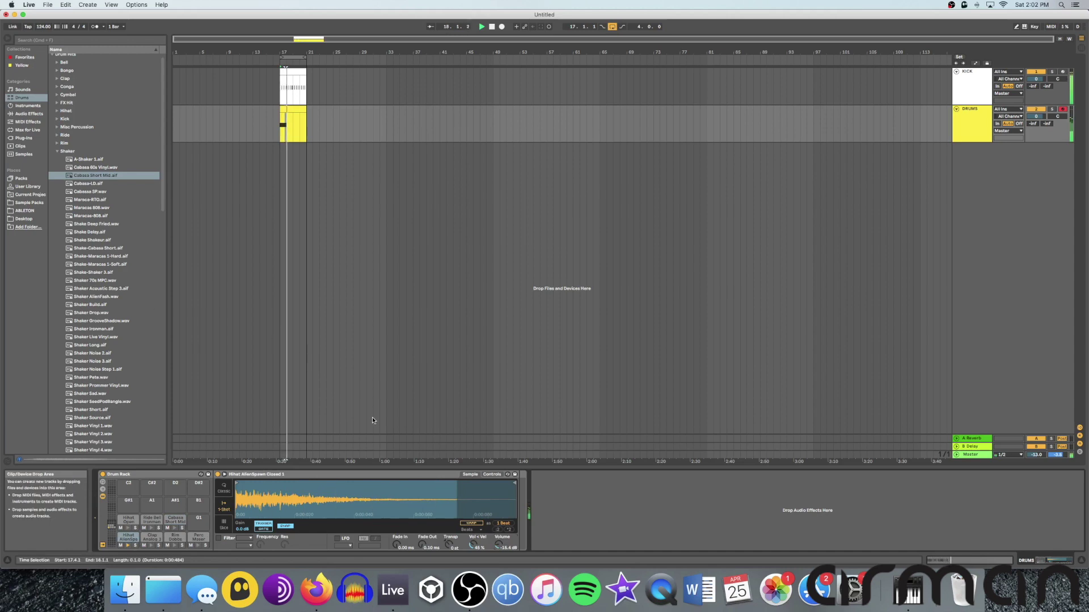
{"action": "left_click_drag", "start_coordinate": [499, 545], "coordinate": [498, 540]}
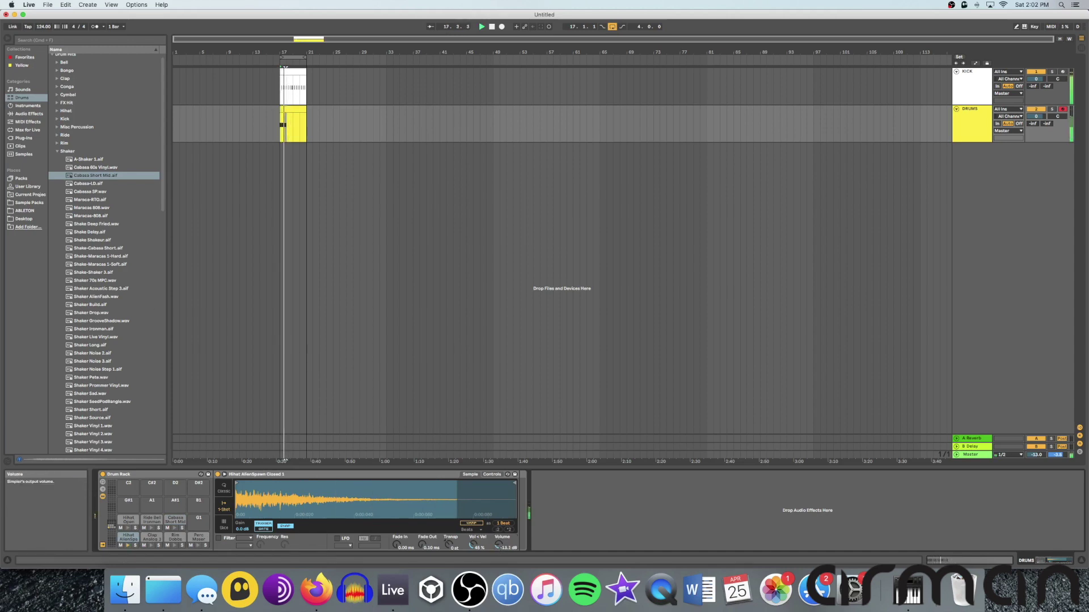
- Reopen the DRUMS clip's notes, audition Clap Analog 3 and enter one clap note on beat 1.2
{"action": "left_click", "coordinate": [286, 124]}
{"action": "left_click", "coordinate": [289, 111]}
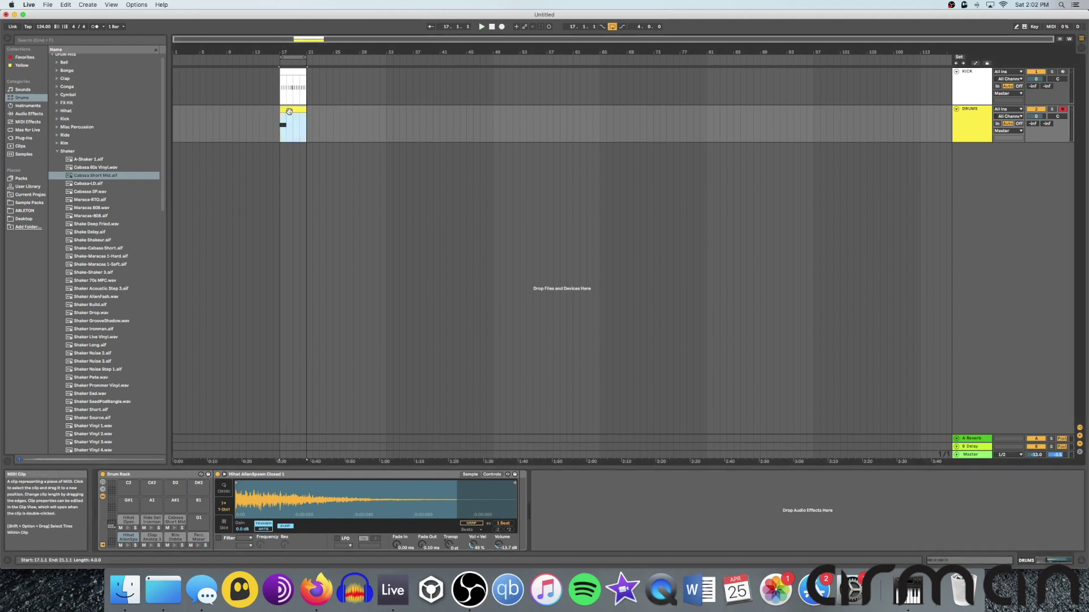
{"action": "double_click", "coordinate": [289, 111]}
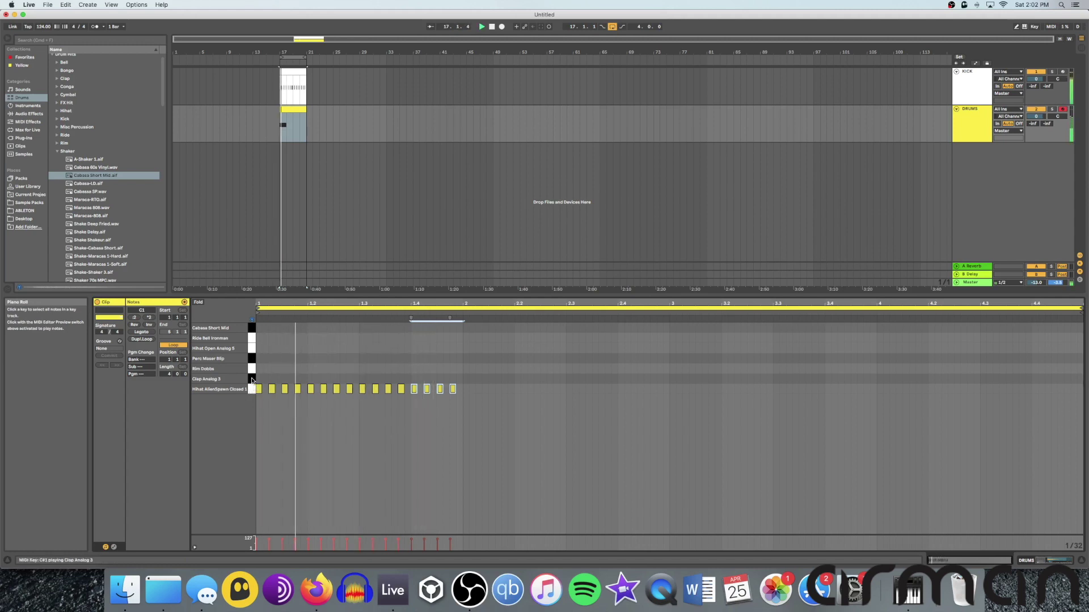
{"action": "left_click", "coordinate": [253, 380]}
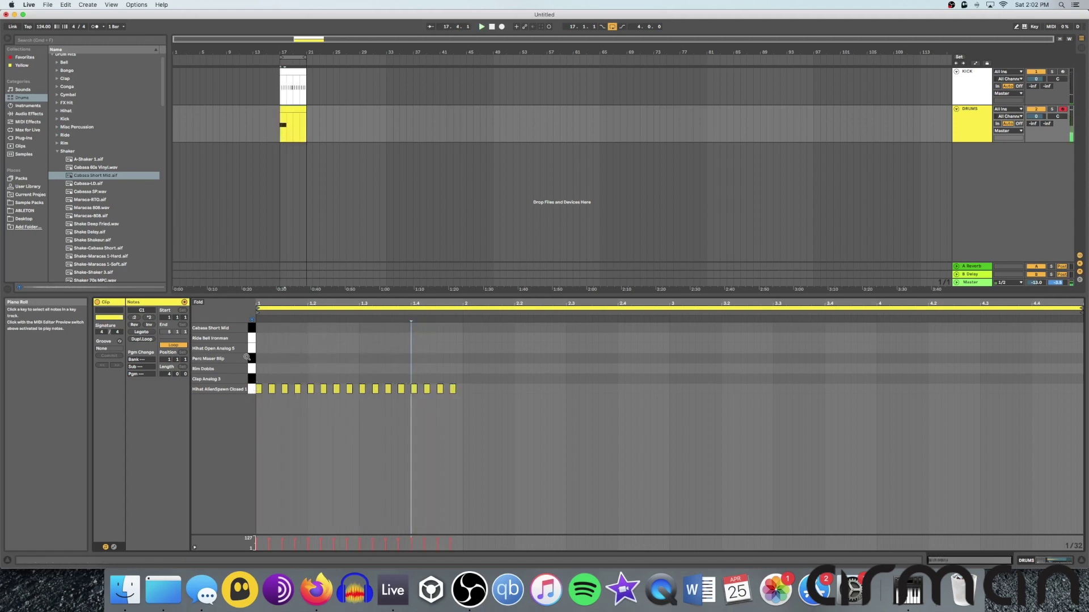
{"action": "double_click", "coordinate": [310, 379]}
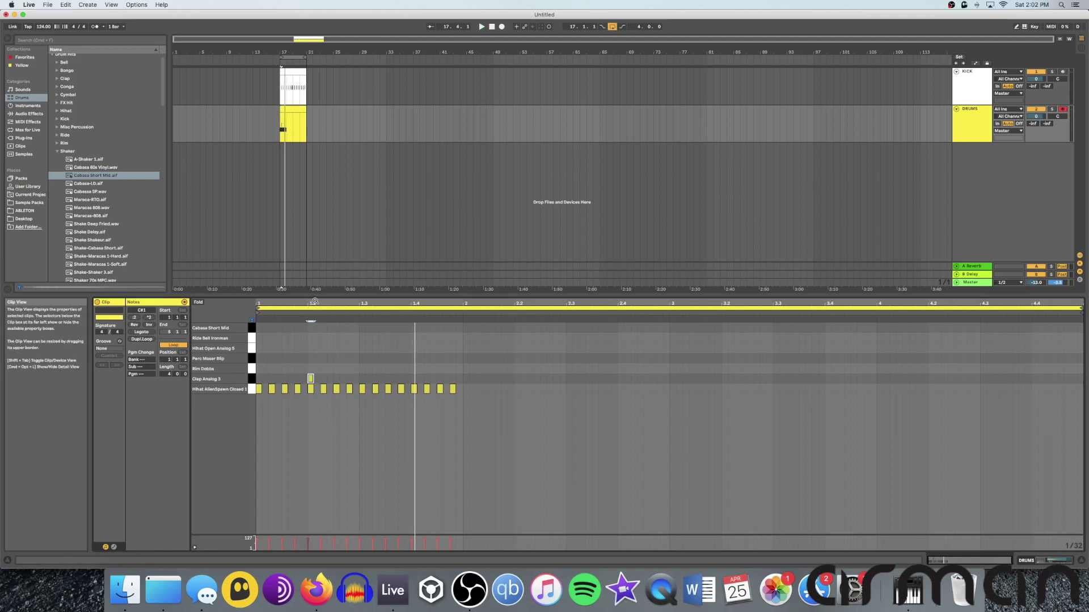
{"action": "left_click_drag", "start_coordinate": [317, 303], "coordinate": [429, 307]}
{"action": "key", "text": "space"}
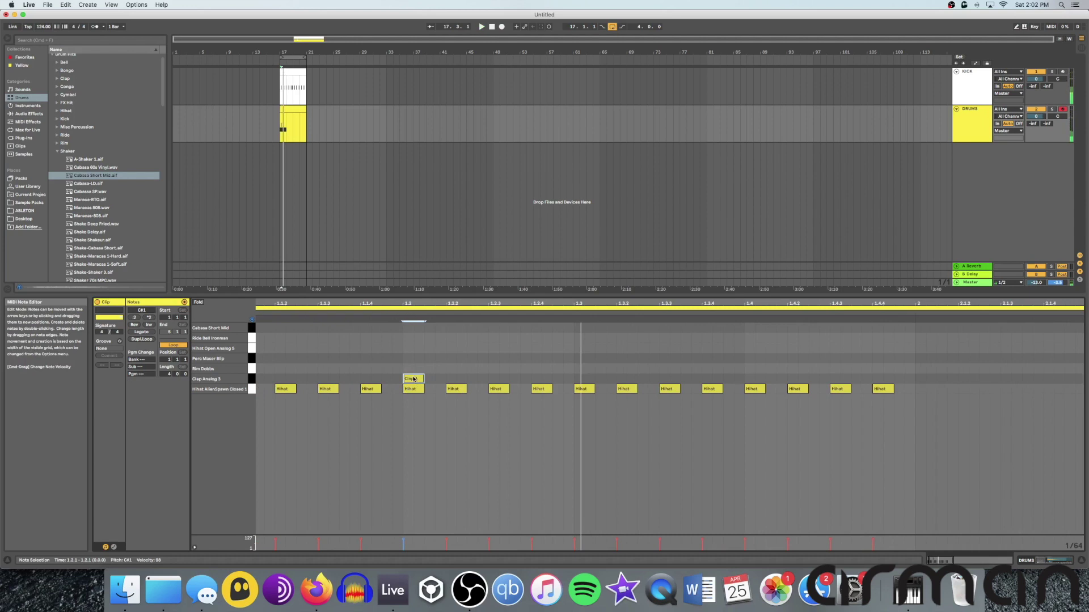
- Raise the velocity of the clap note on beat 1.2 to 113 and play the pattern
{"action": "scroll", "coordinate": [413, 379], "scroll_direction": "right", "scroll_amount": 1}
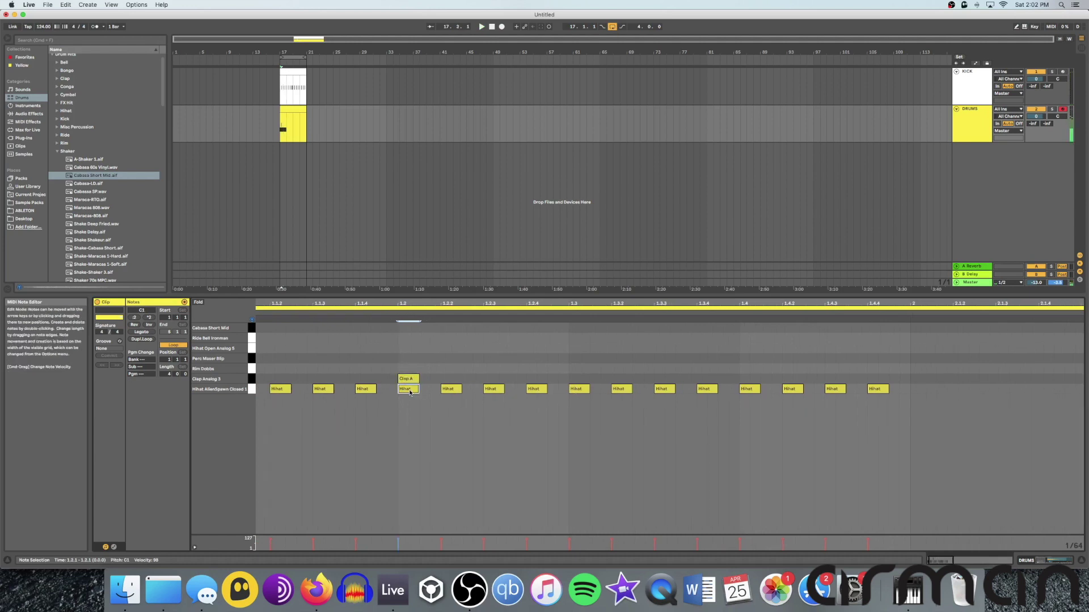
{"action": "left_click", "coordinate": [416, 421]}
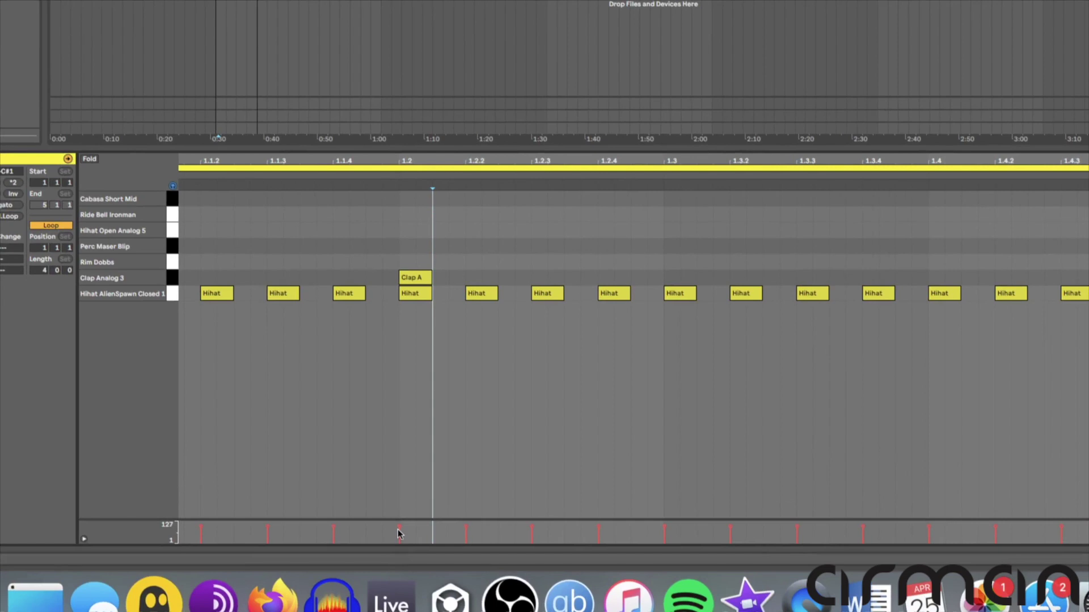
{"action": "scroll", "coordinate": [393, 510], "scroll_direction": "right", "scroll_amount": 1}
{"action": "scroll", "coordinate": [431, 349], "scroll_direction": "right", "scroll_amount": 5}
{"action": "left_click", "coordinate": [365, 352]}
{"action": "left_click", "coordinate": [340, 276]}
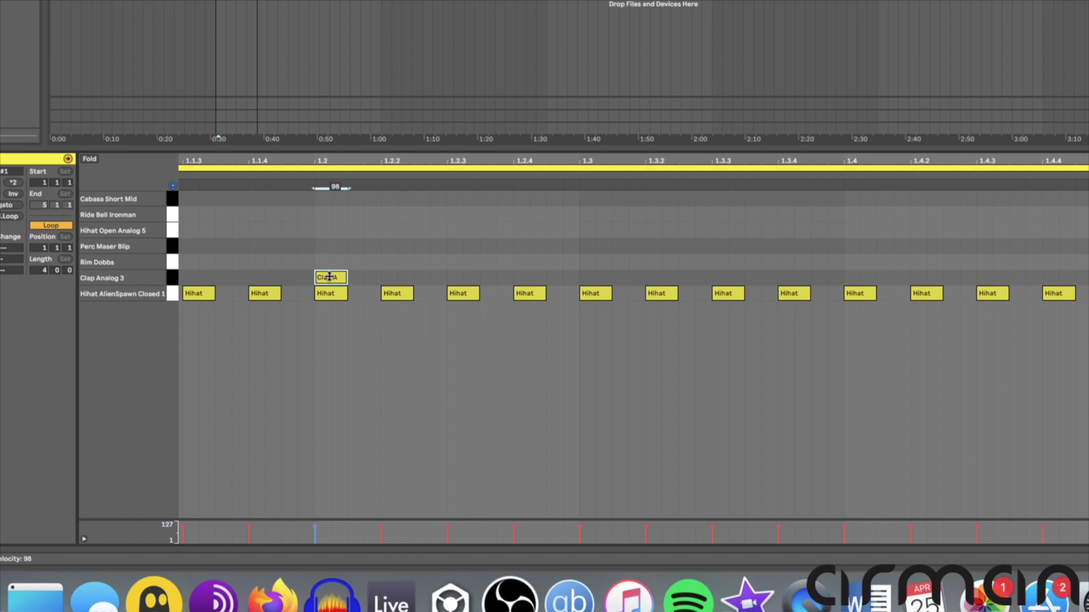
{"action": "mouse_move", "coordinate": [331, 278]}
{"action": "left_mouse_down"}
{"action": "mouse_move", "coordinate": [330, 238]}
{"action": "mouse_move", "coordinate": [330, 291]}
{"action": "mouse_move", "coordinate": [330, 238]}
{"action": "left_mouse_up"}
{"action": "key", "text": "space"}
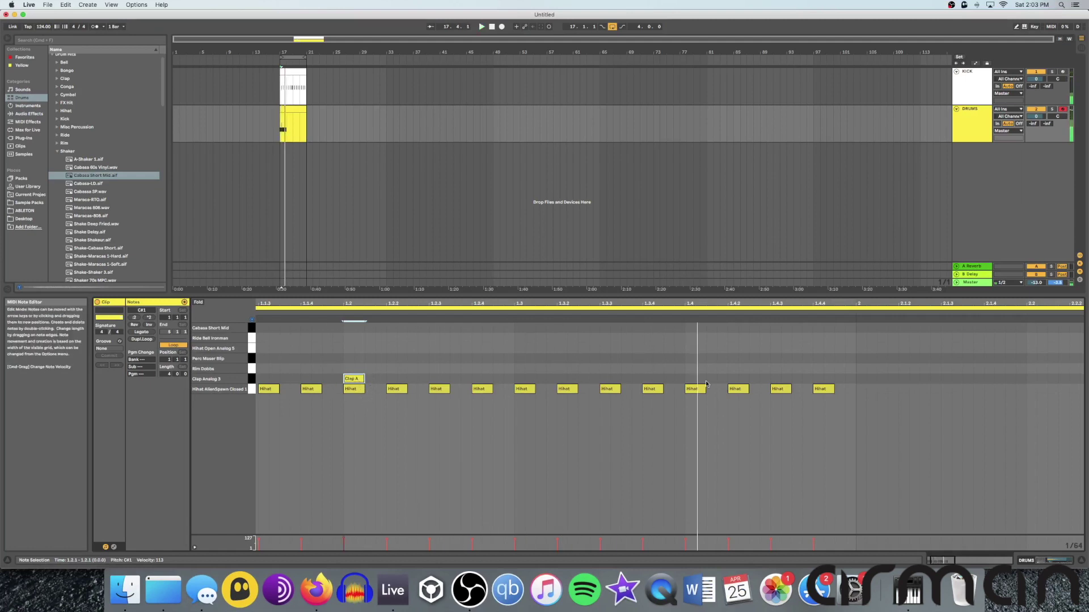
- Copy the clap note to beat 1.4 and play the pattern
{"action": "key", "text": "super+c"}
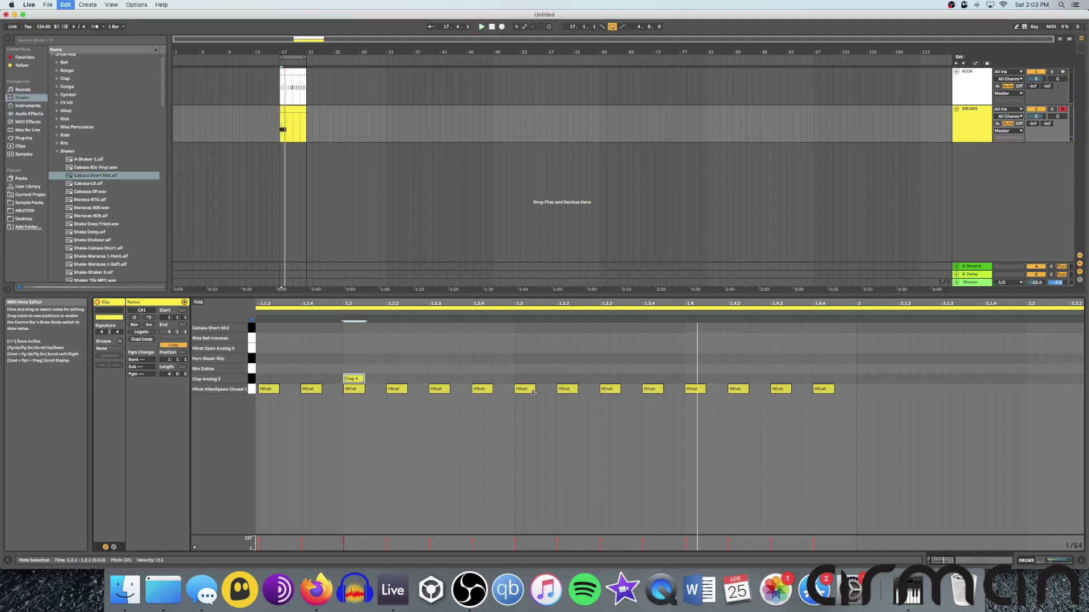
{"action": "left_click", "coordinate": [678, 372]}
{"action": "key", "text": "super+v"}
{"action": "key", "text": "space"}
{"action": "key", "text": "space"}
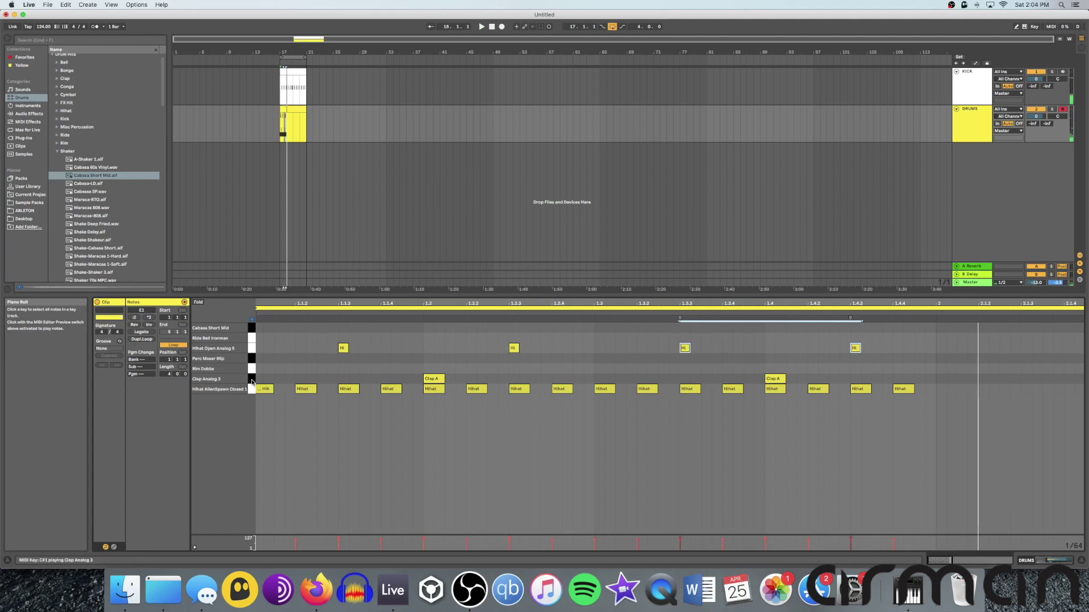
- Audition Rim Dobbs and try a rim note at 1.2.3 and on beat 1.2 against the loop
{"action": "left_click", "coordinate": [253, 370]}
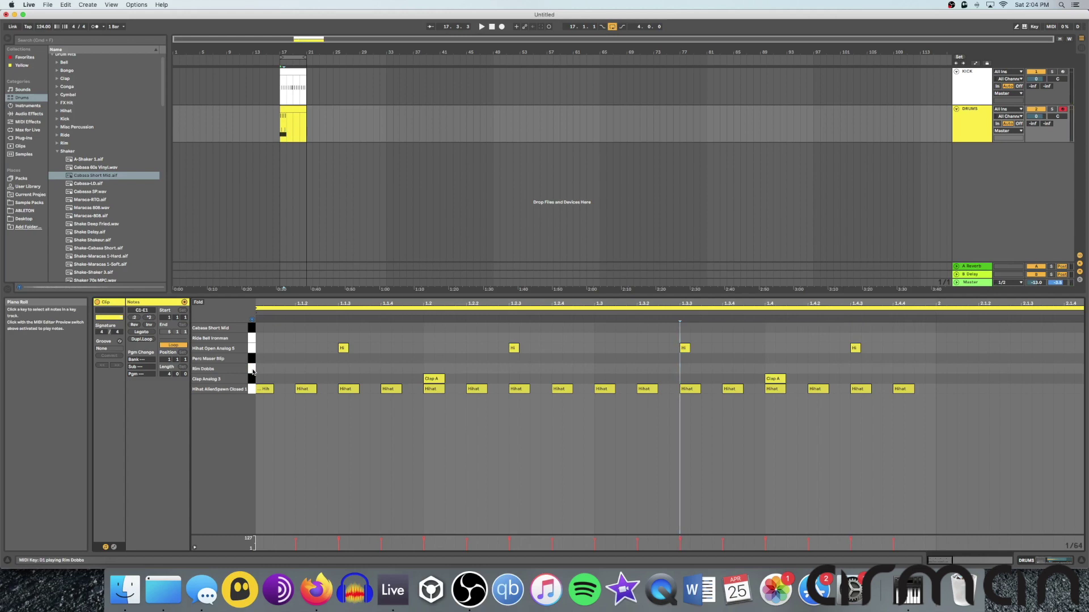
{"action": "left_click", "coordinate": [253, 370]}
{"action": "double_click", "coordinate": [514, 369]}
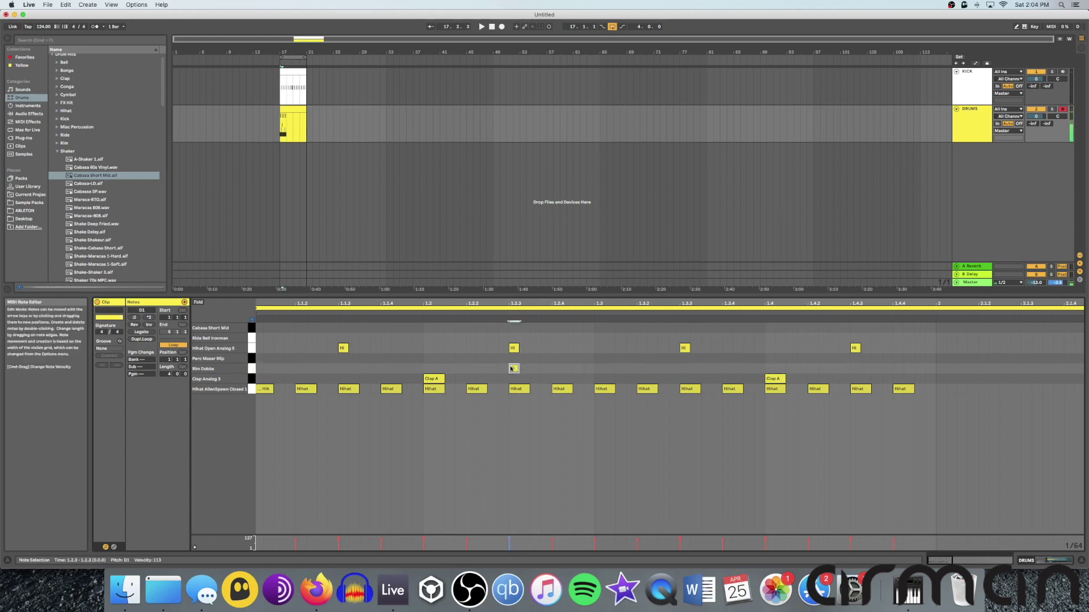
{"action": "left_click_drag", "start_coordinate": [512, 370], "coordinate": [429, 371]}
{"action": "key", "text": "space"}
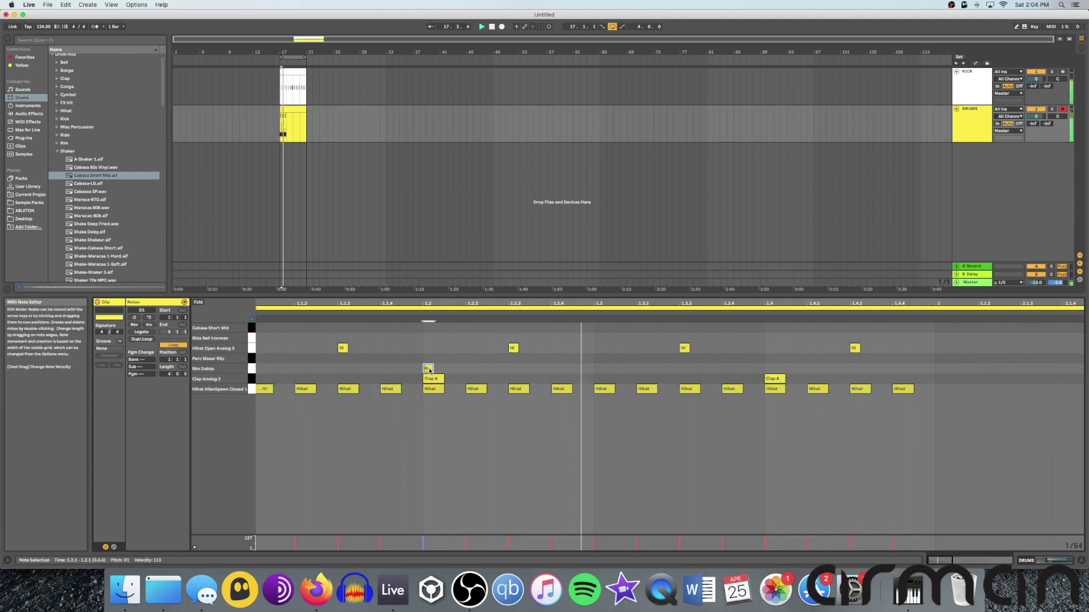
{"action": "double_click", "coordinate": [429, 369]}
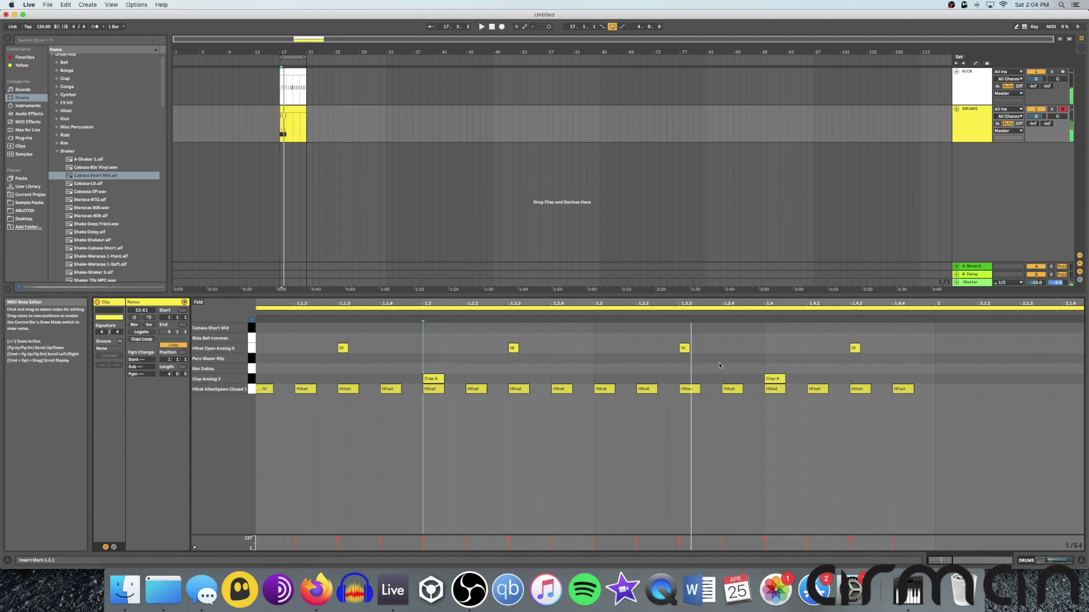
- Enter a Rim Dobbs note near the end of beat 1.3, lower its velocity and shift it to 1.3.4 during playback
{"action": "double_click", "coordinate": [715, 370]}
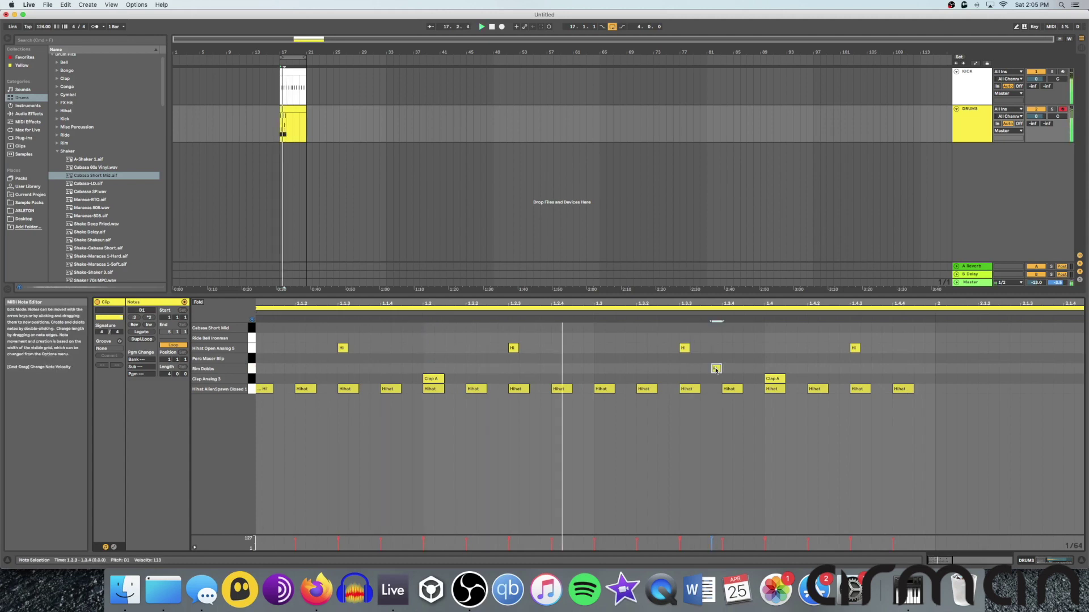
{"action": "key", "text": "space"}
{"action": "scroll", "coordinate": [714, 370], "scroll_direction": "right", "scroll_amount": 1}
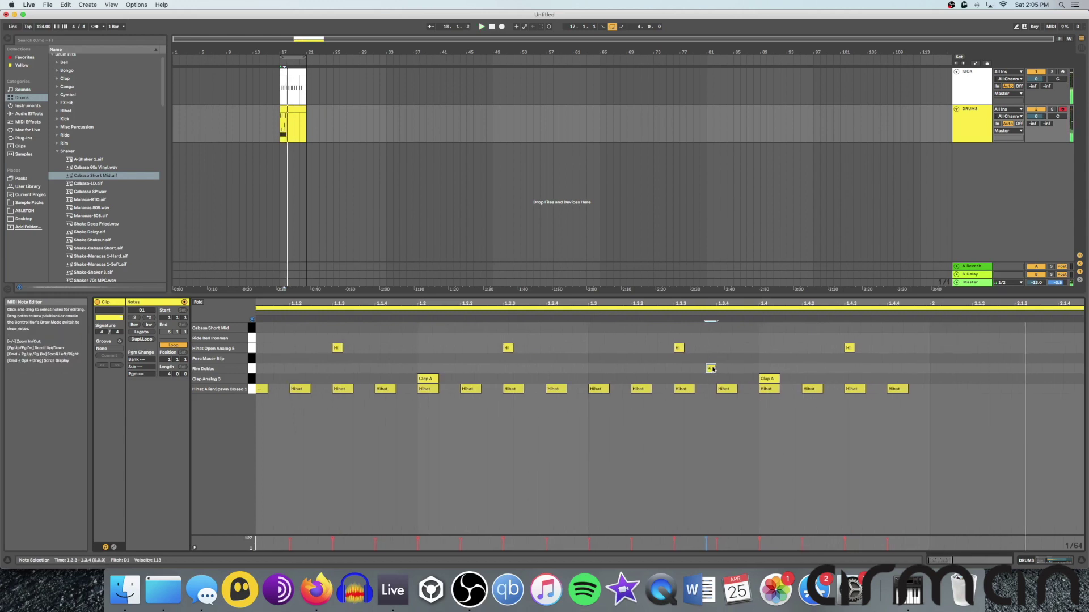
{"action": "scroll", "coordinate": [710, 369], "scroll_direction": "down", "scroll_amount": 1}
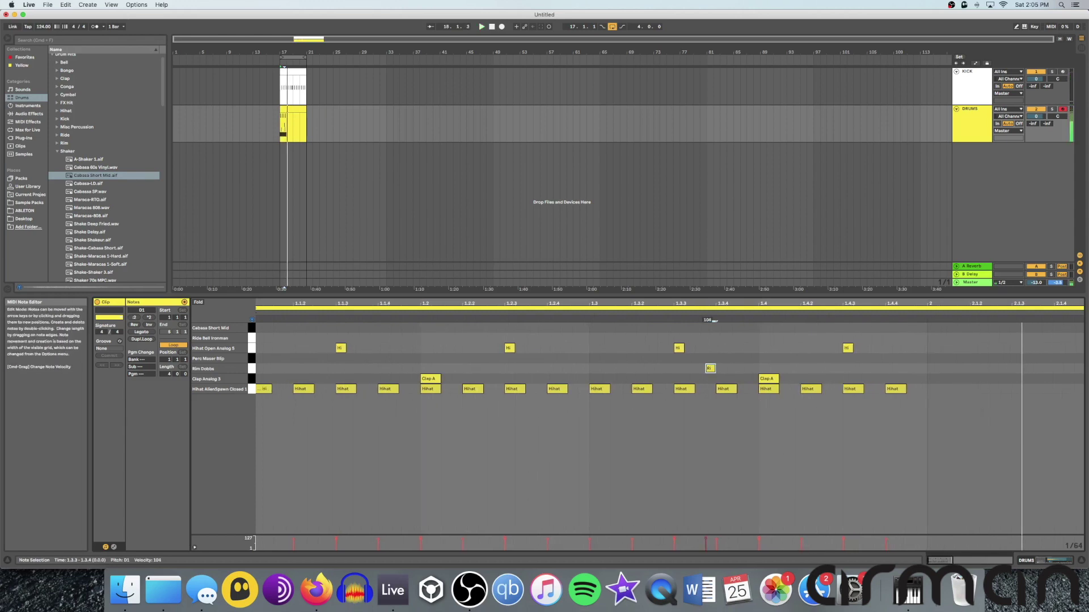
{"action": "key", "text": "space"}
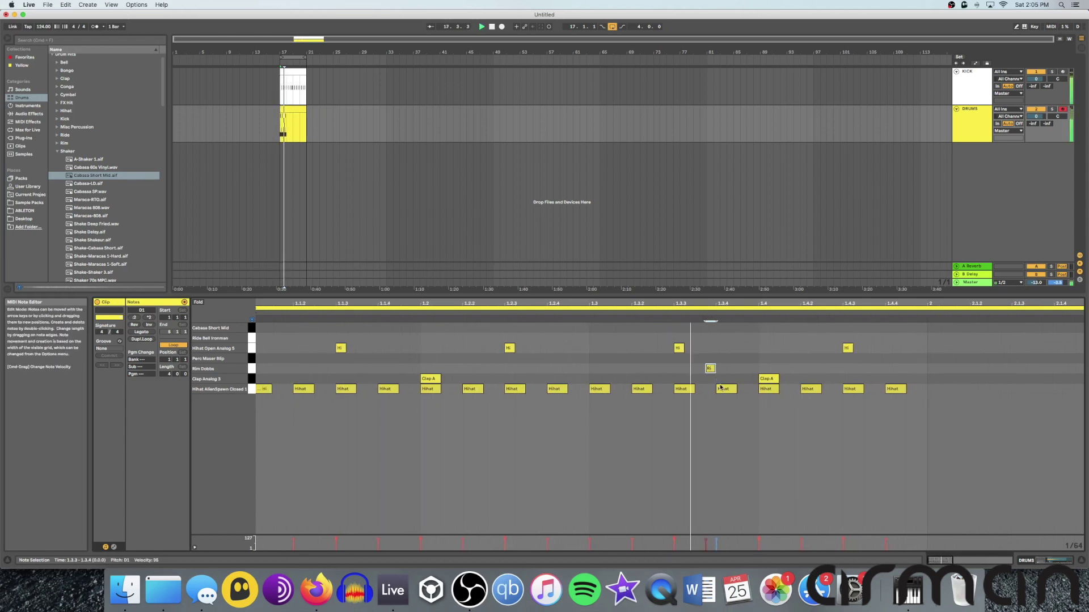
{"action": "key", "text": "Right"}
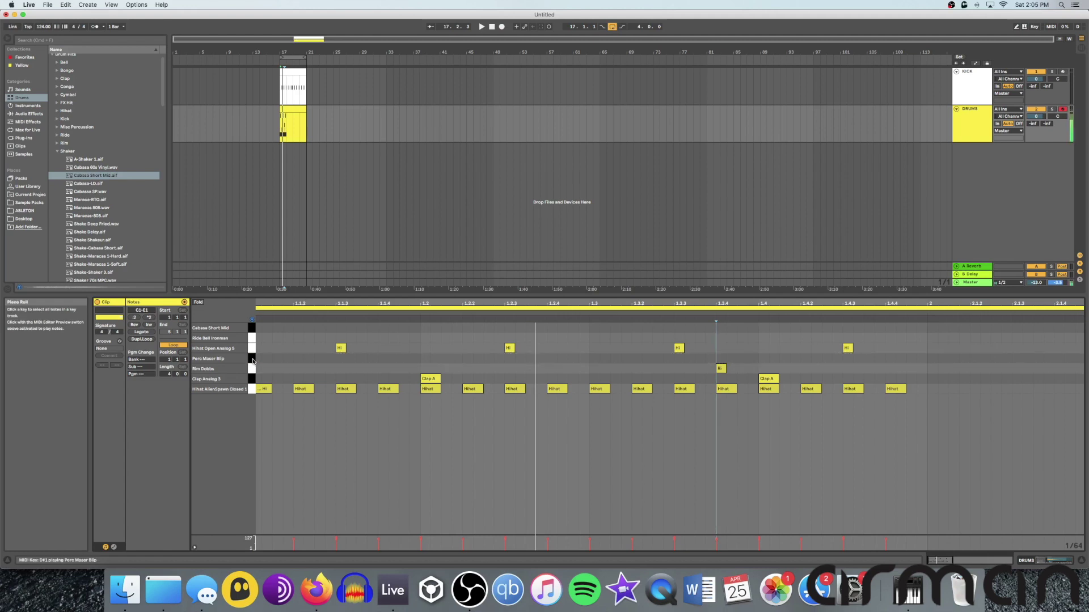
{"action": "key", "text": "space"}
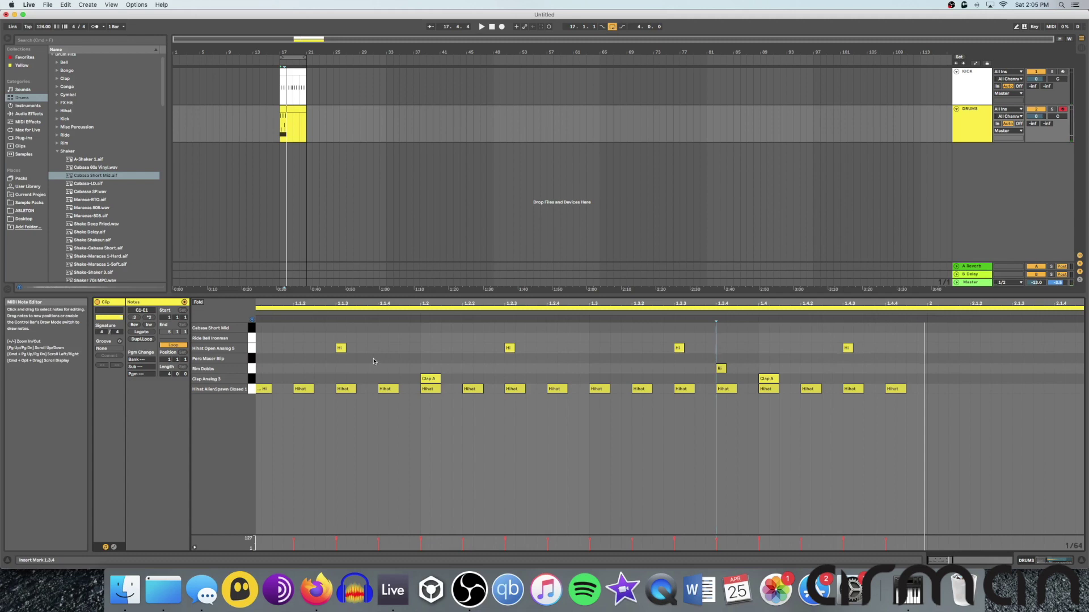
- Enter a Perc Maser Blip note at 1.1.4 and try a second one on beat 1.2
{"action": "left_click", "coordinate": [372, 361]}
{"action": "double_click", "coordinate": [383, 358]}
{"action": "double_click", "coordinate": [403, 358]}
{"action": "key", "text": "space"}
{"action": "left_click_drag", "start_coordinate": [401, 359], "coordinate": [421, 359]}
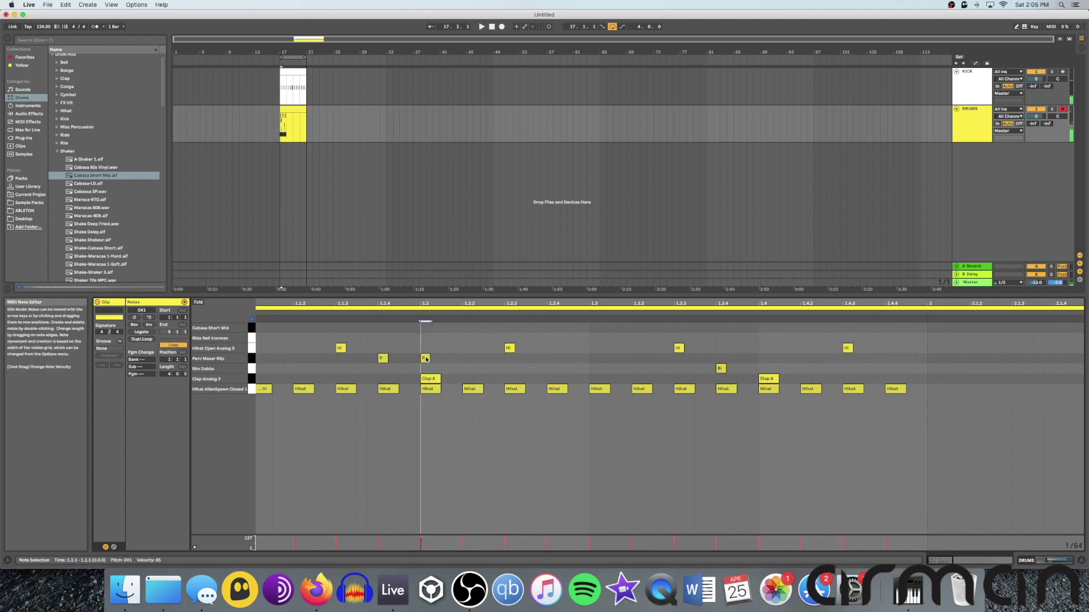
{"action": "double_click", "coordinate": [420, 360]}
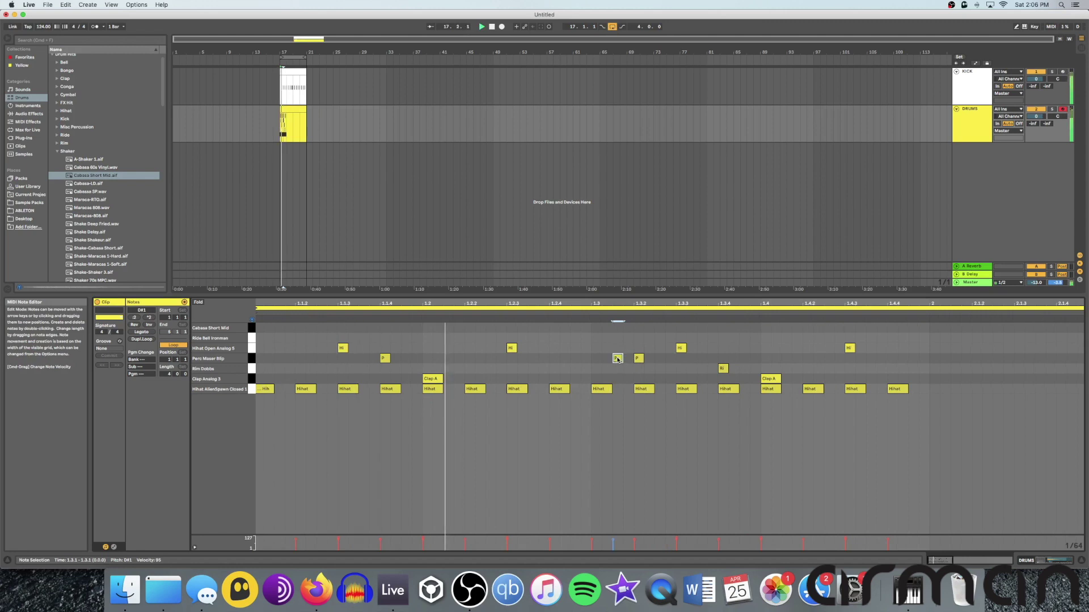
- Move the Perc Maser Blip note that sits just after beat 1.3 back onto the beat and lower its velocity
{"action": "left_click_drag", "start_coordinate": [618, 359], "coordinate": [607, 359]}
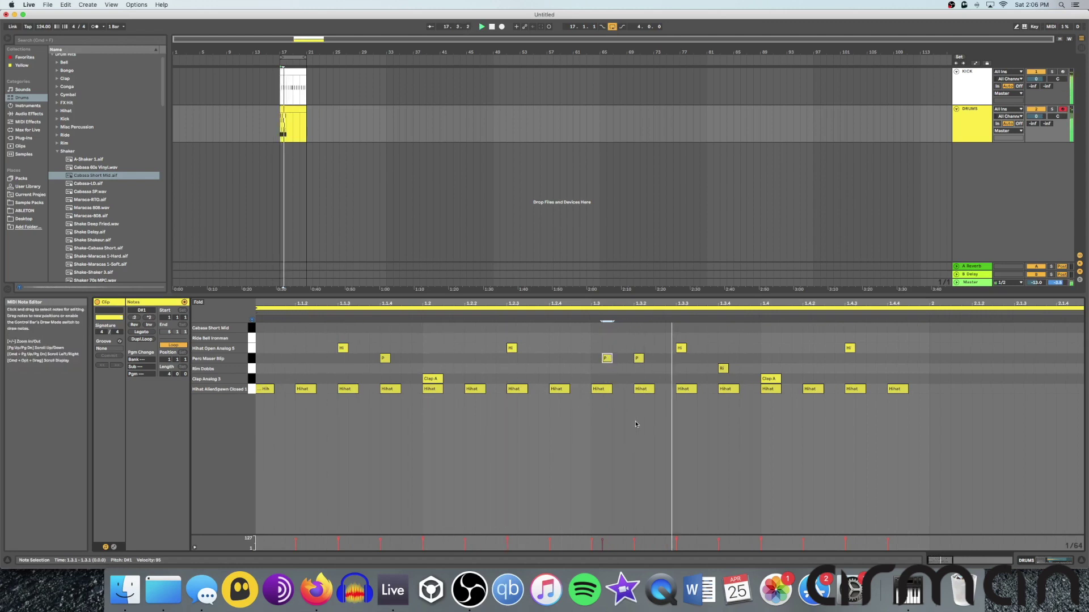
{"action": "left_click_drag", "start_coordinate": [609, 359], "coordinate": [598, 360]}
{"action": "key", "text": "space"}
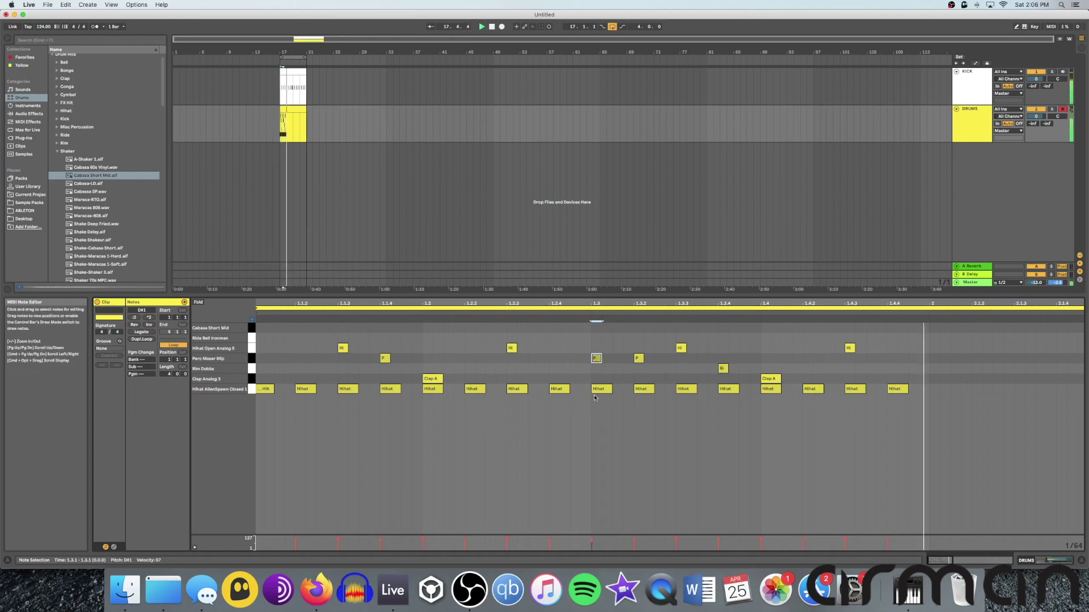
- Audition Cabasa Short Mid, play the loop and enter cabasa notes just after the claps on beats 1.2 and 1.4
{"action": "left_click", "coordinate": [253, 327]}
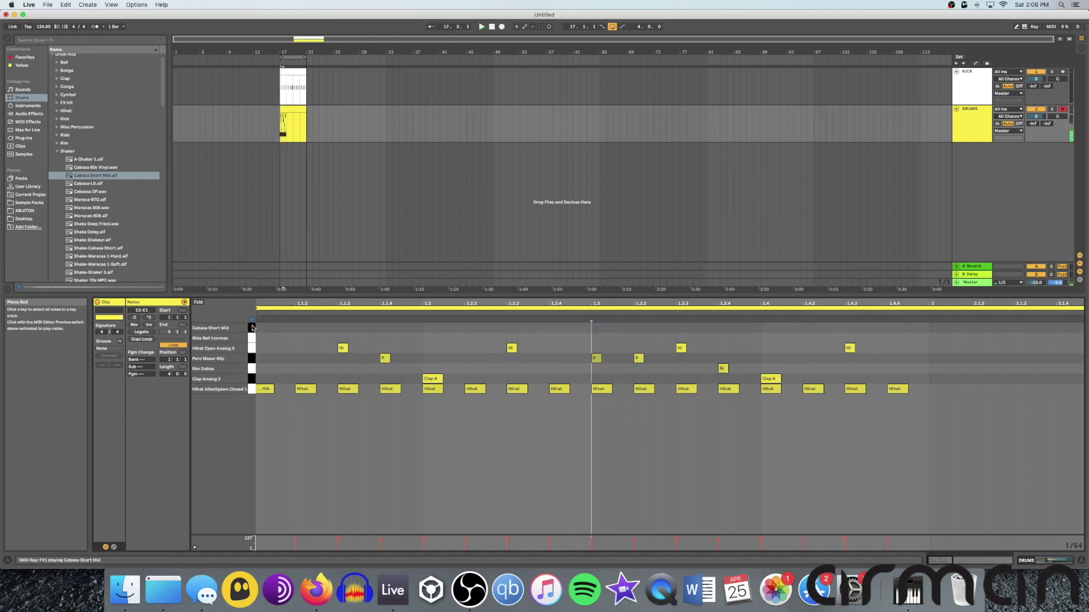
{"action": "key", "text": "space"}
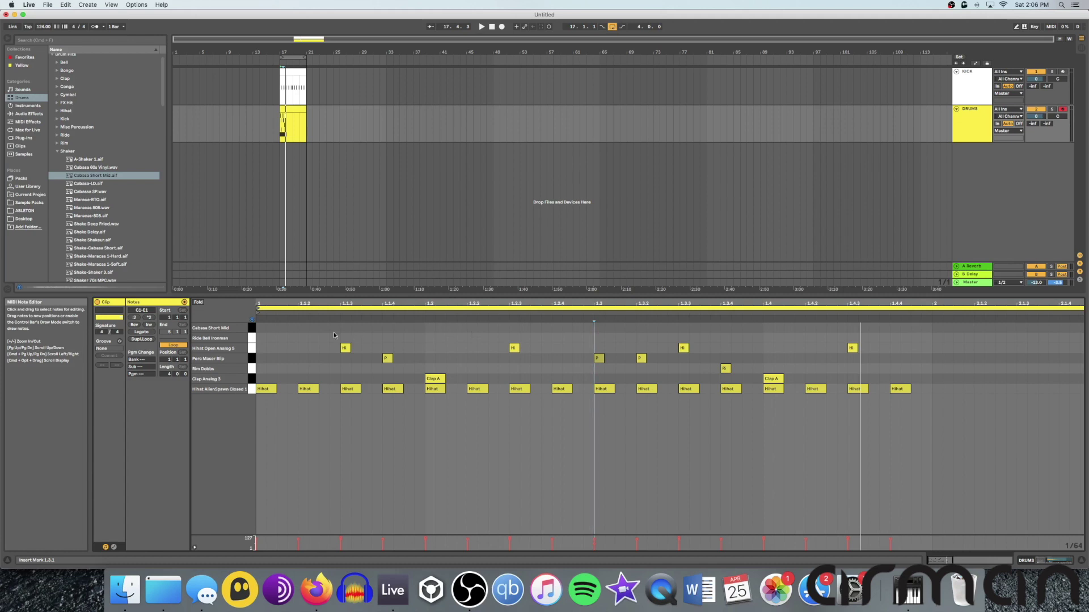
{"action": "key", "text": "space"}
{"action": "key", "text": "space"}
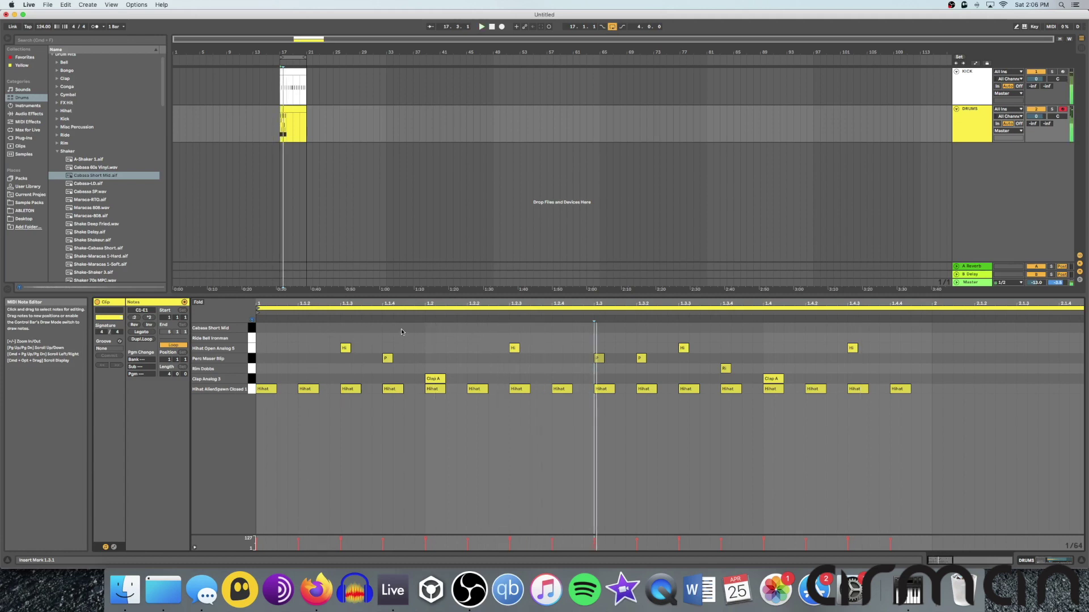
{"action": "double_click", "coordinate": [439, 328]}
{"action": "left_click_drag", "start_coordinate": [440, 328], "coordinate": [425, 330]}
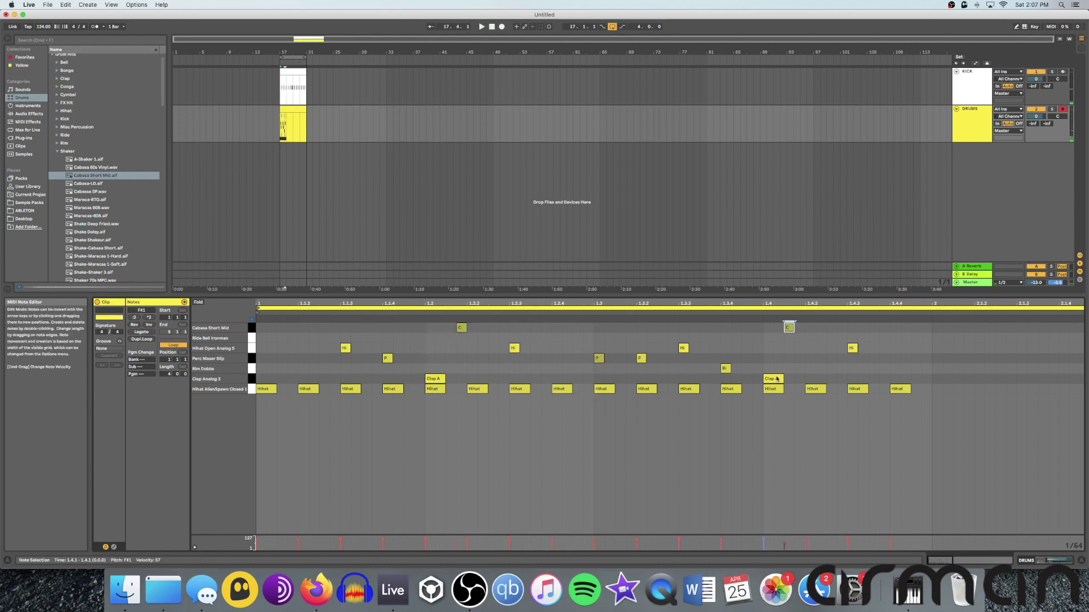
{"action": "left_click", "coordinate": [590, 333]}
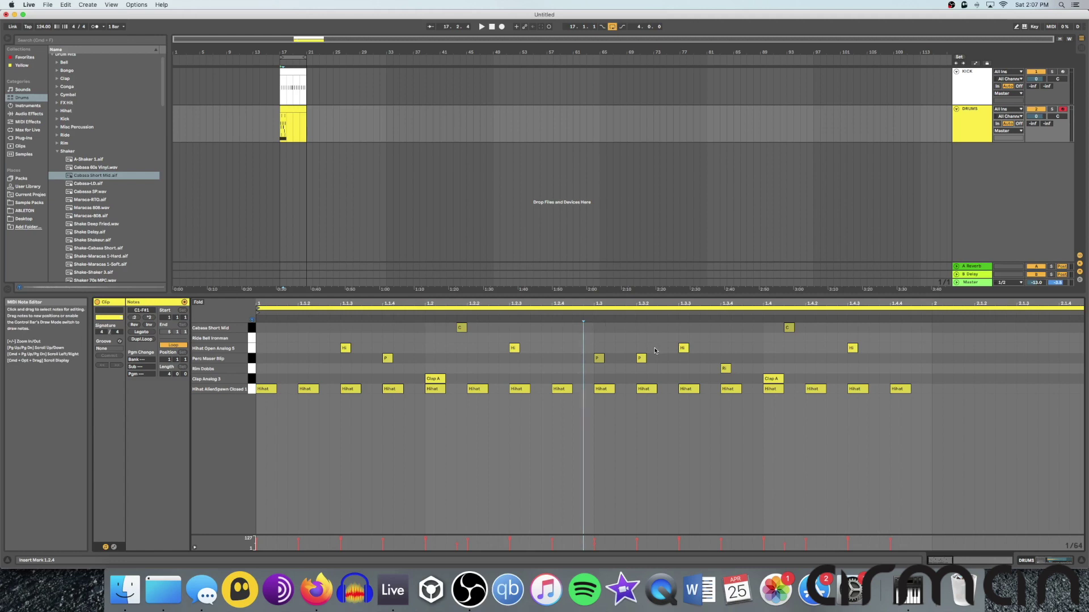
- Play the loop and shift both Cabasa Short Mid notes slightly later, moving the first to 1.2.2 and the second near 1.4.2
{"action": "key", "text": "space"}
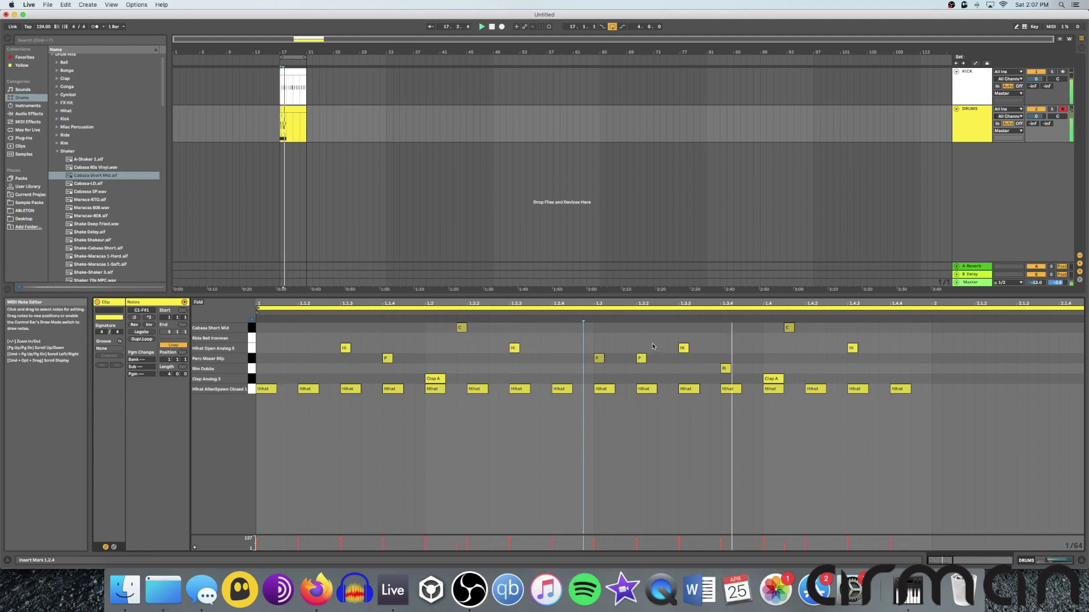
{"action": "left_click_drag", "start_coordinate": [789, 328], "coordinate": [799, 328]}
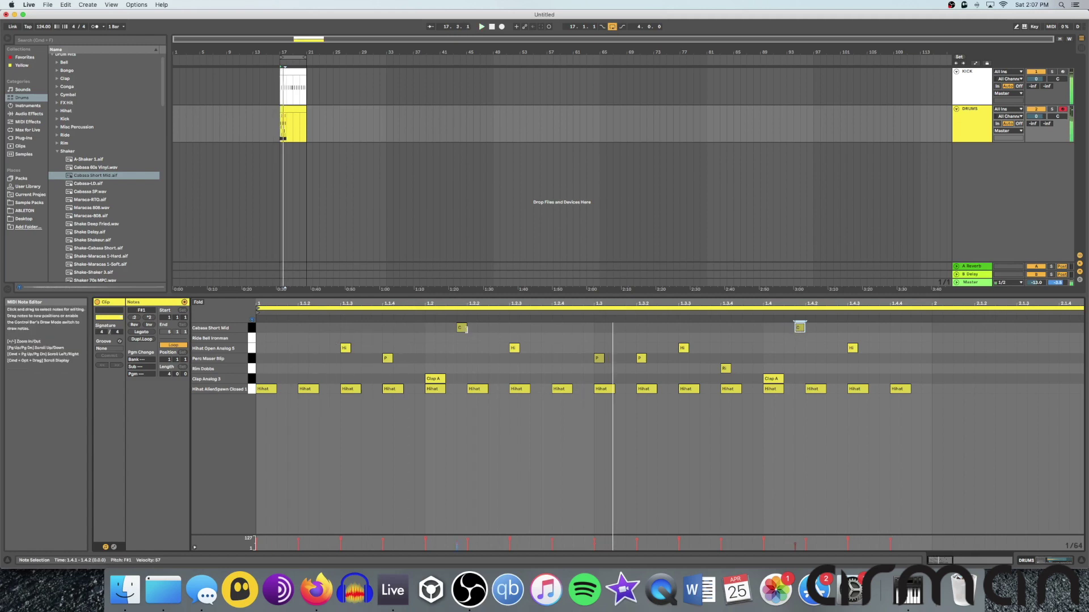
{"action": "left_click_drag", "start_coordinate": [463, 330], "coordinate": [473, 330]}
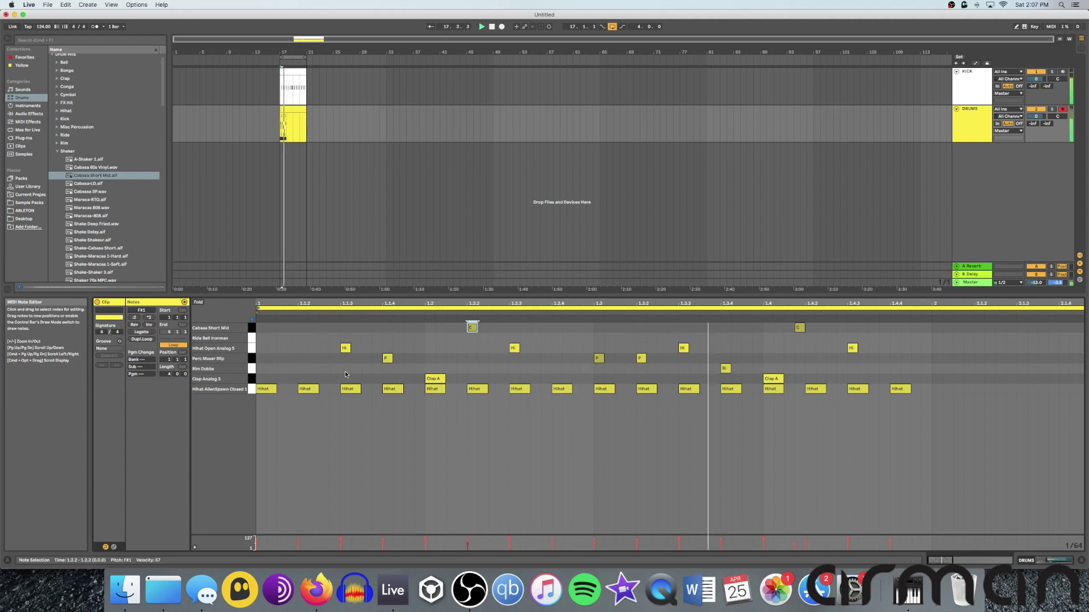
- Select every note of the one-bar drum pattern and duplicate it into bar 2
{"action": "left_click", "coordinate": [285, 205]}
{"action": "key", "text": "super+a"}
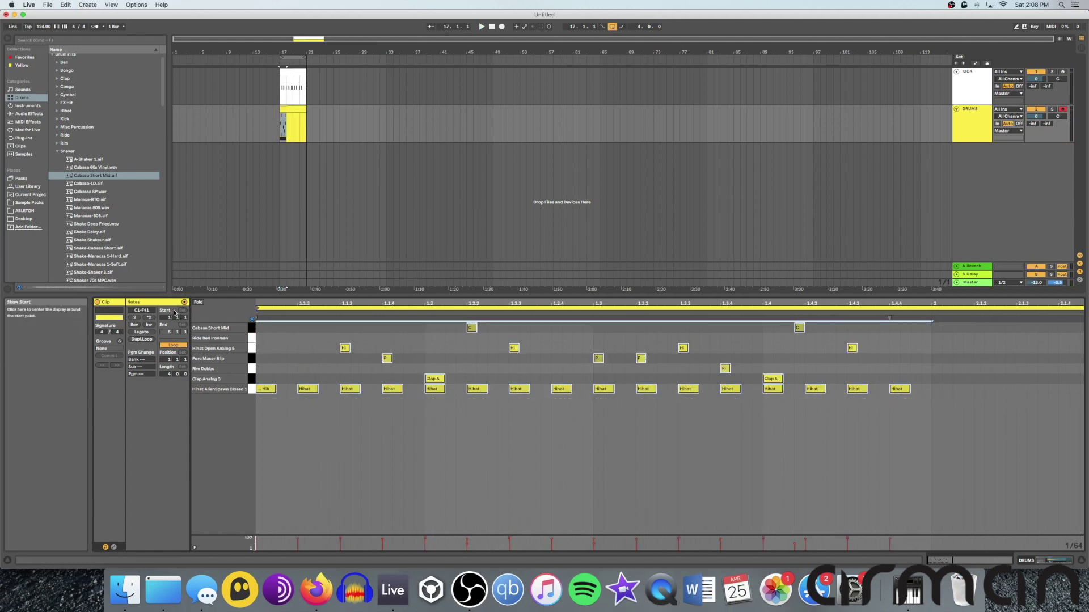
{"action": "left_click", "coordinate": [418, 360]}
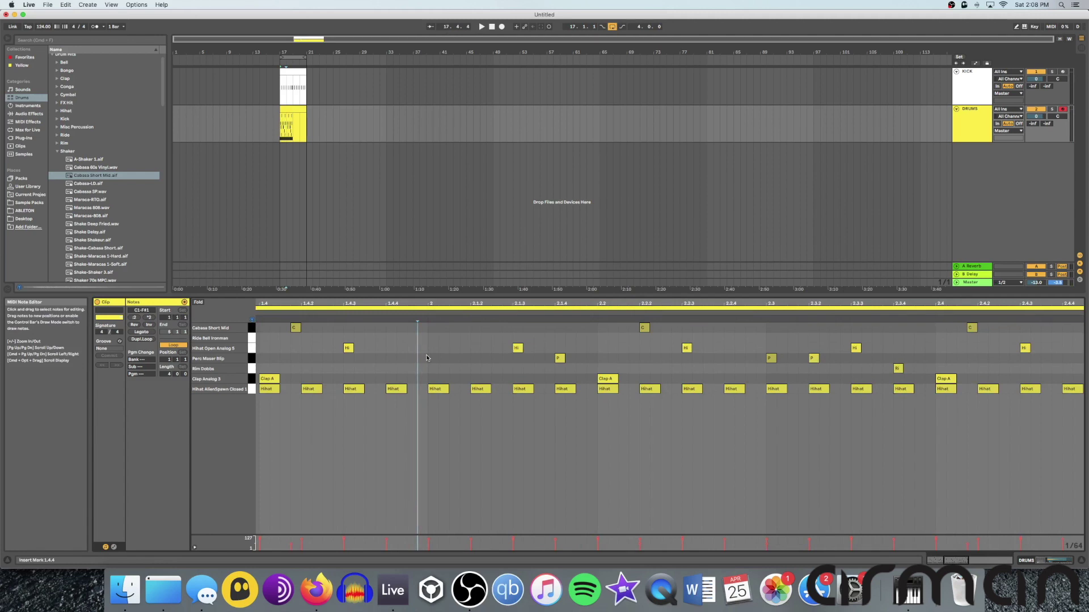
{"action": "scroll", "coordinate": [437, 365], "scroll_direction": "left", "scroll_amount": 10}
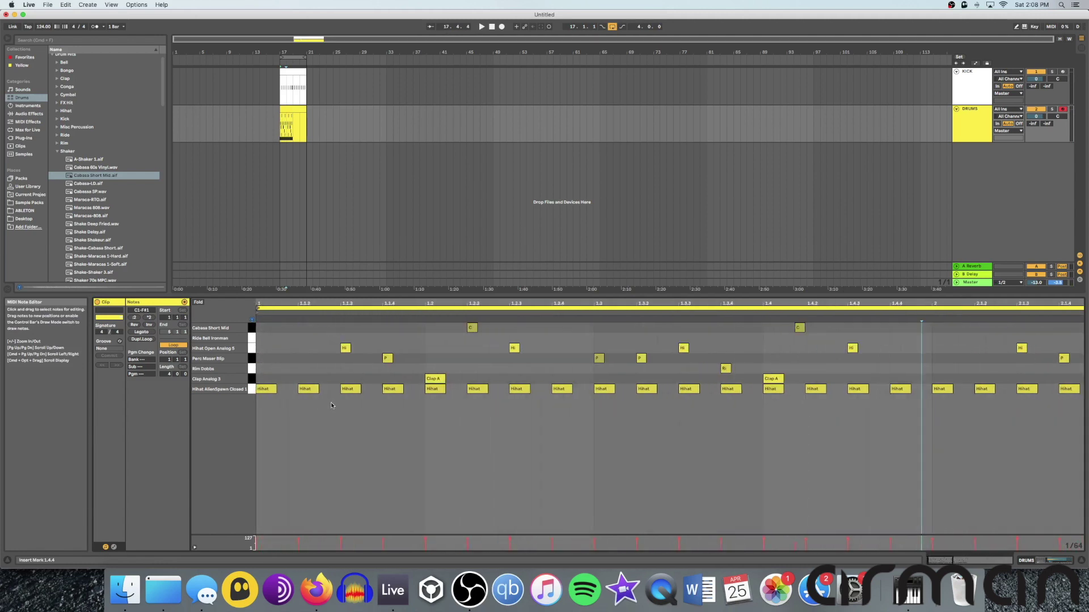
{"action": "key", "text": "super+a"}
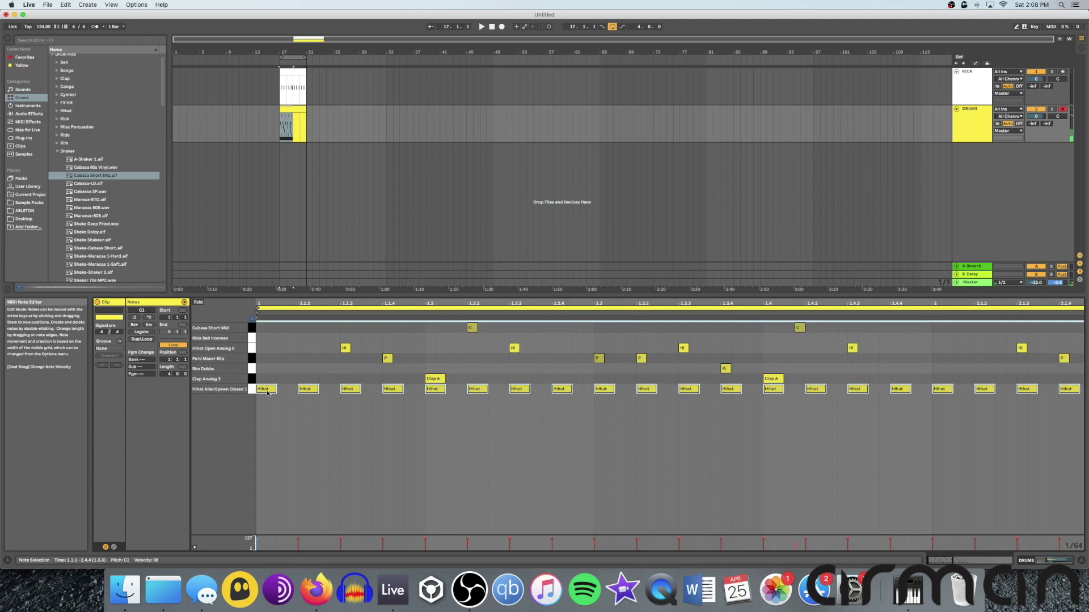
{"action": "left_click", "coordinate": [373, 432]}
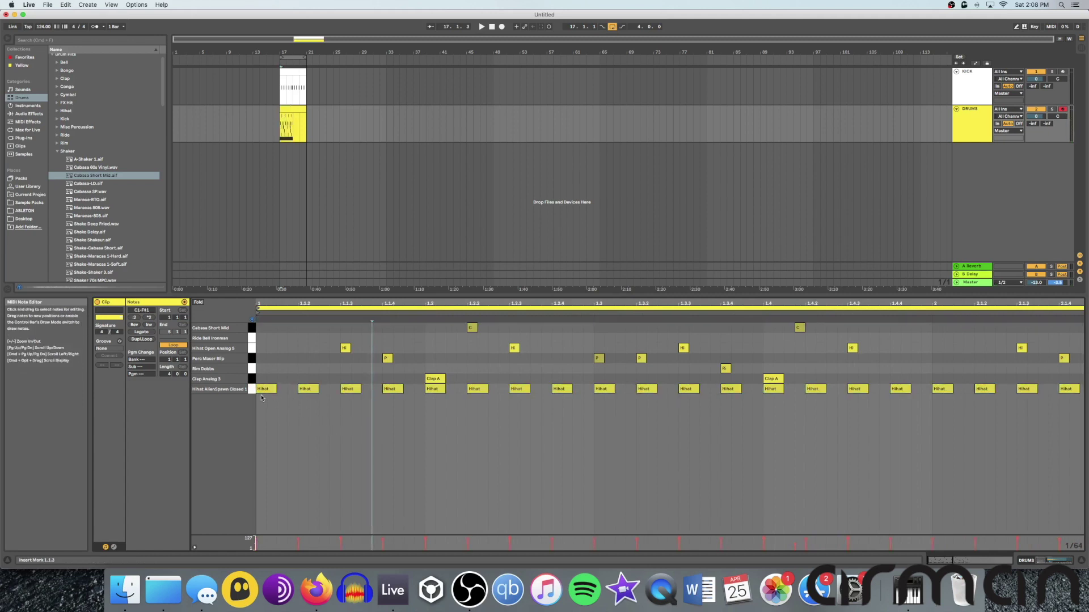
{"action": "key", "text": "super+a"}
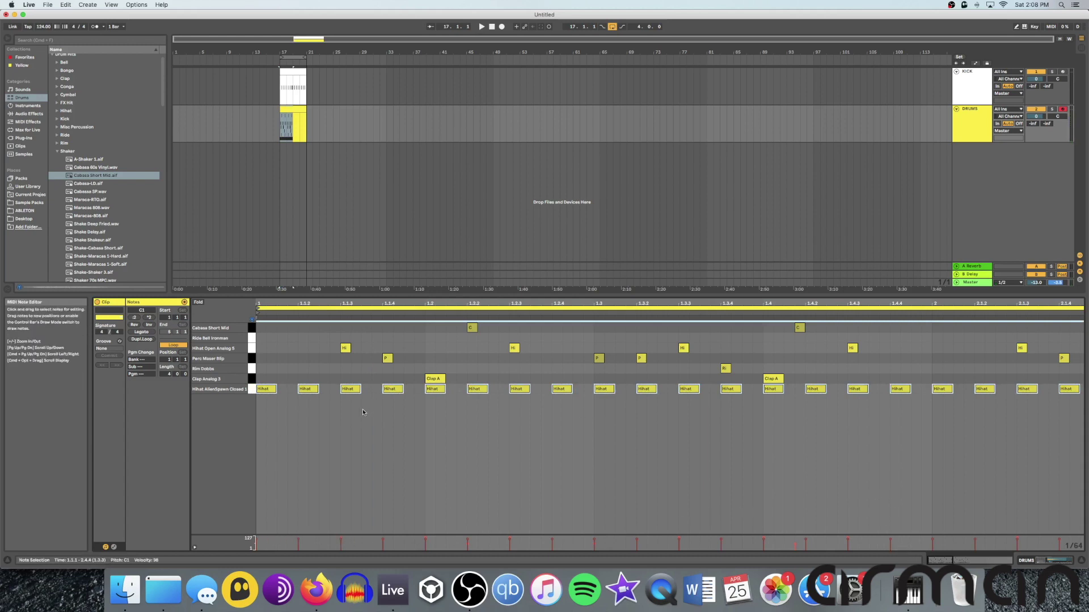
{"action": "left_click", "coordinate": [317, 419]}
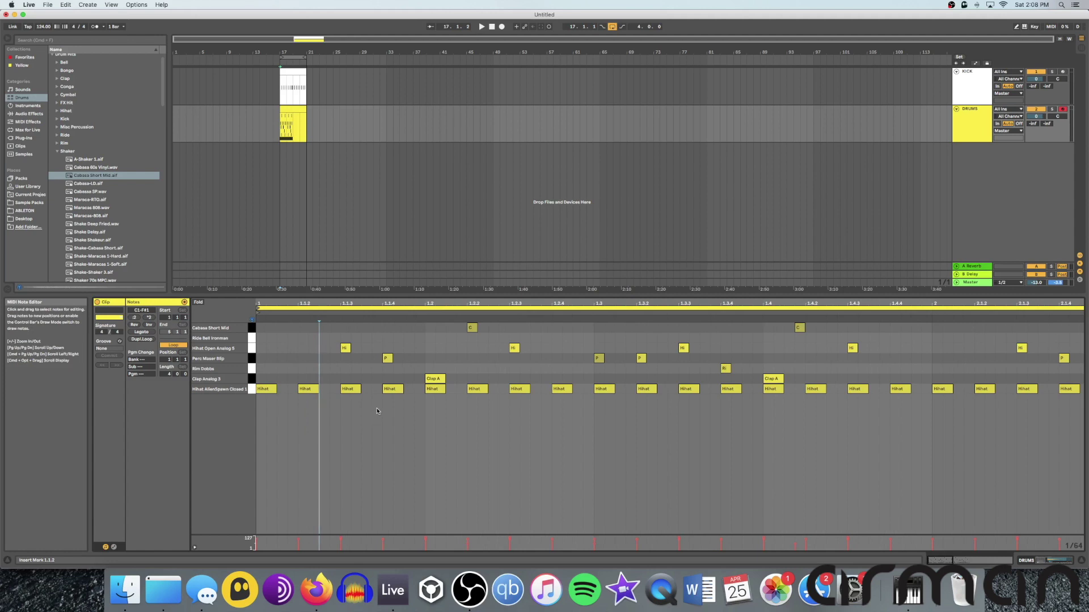
{"action": "left_click", "coordinate": [269, 392]}
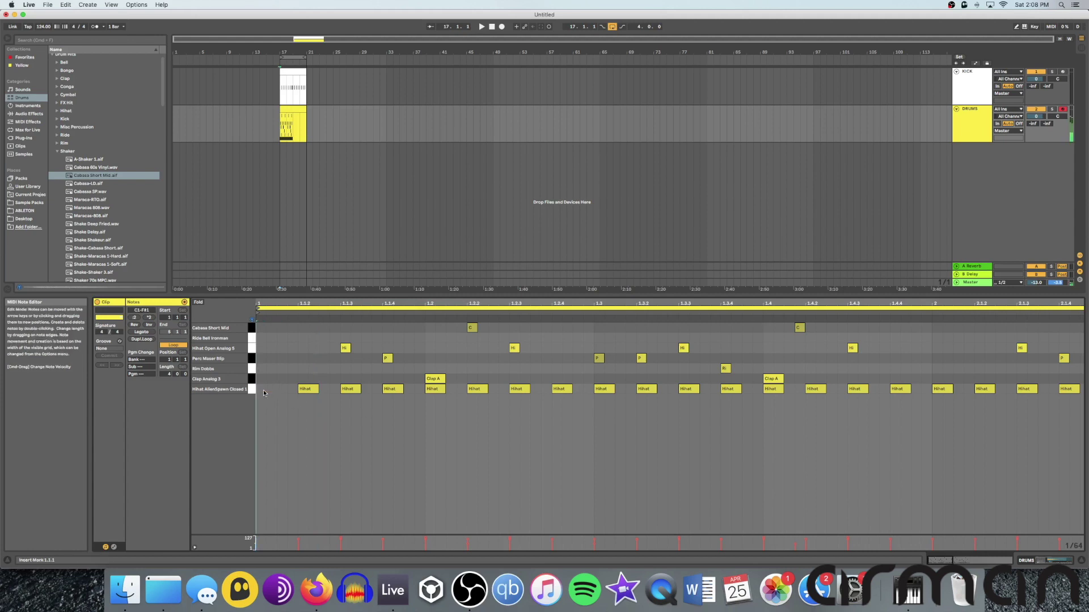
{"action": "key", "text": "Delete"}
{"action": "key", "text": "super+z"}
- Show the DRUMS track's Drum Rack, solo the Hihat AlienSpawn Closed 1 pad and play the loop
{"action": "key", "text": "space"}
{"action": "scroll", "coordinate": [270, 394], "scroll_direction": "right", "scroll_amount": 1}
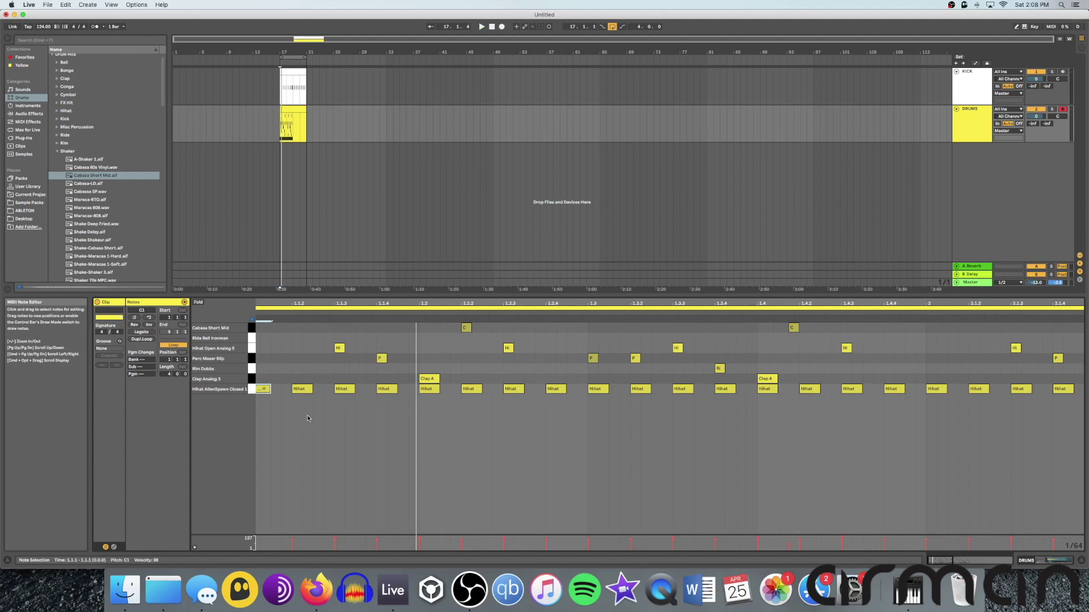
{"action": "key", "text": "shift+Tab"}
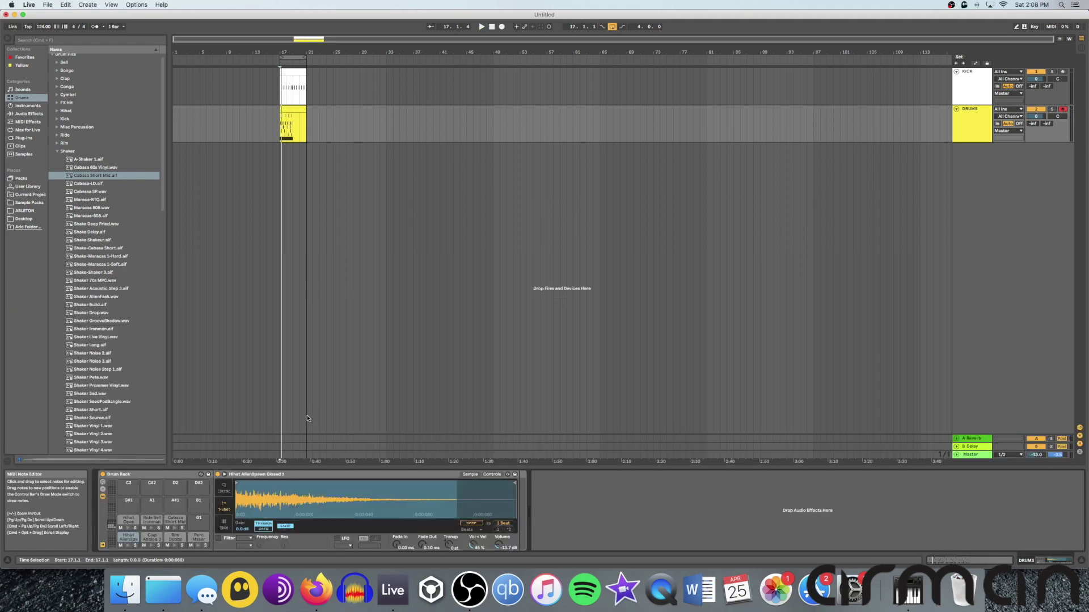
{"action": "left_click", "coordinate": [130, 539]}
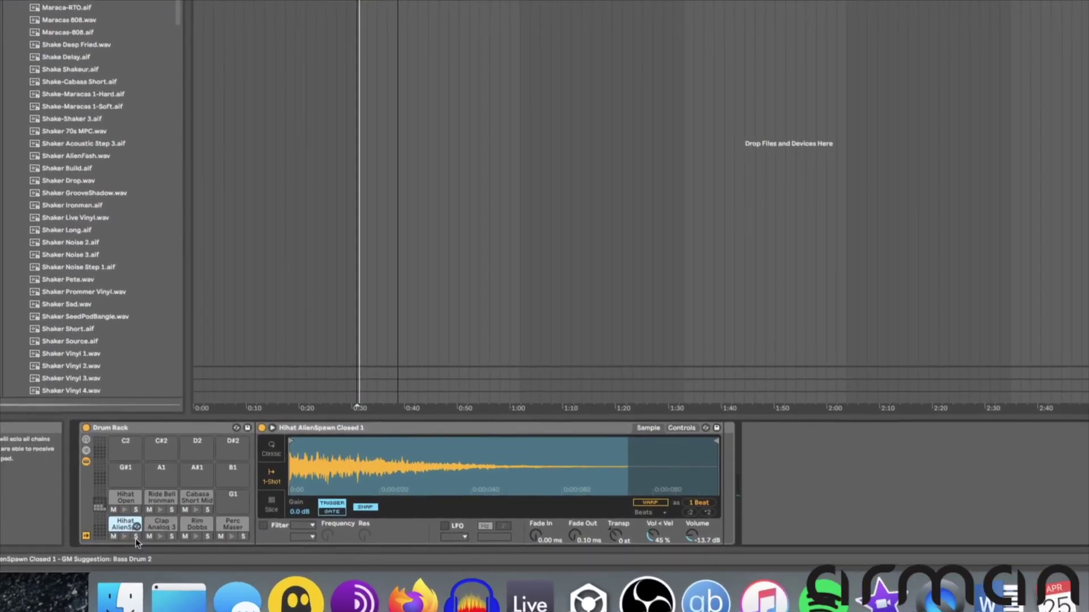
{"action": "left_click", "coordinate": [135, 538]}
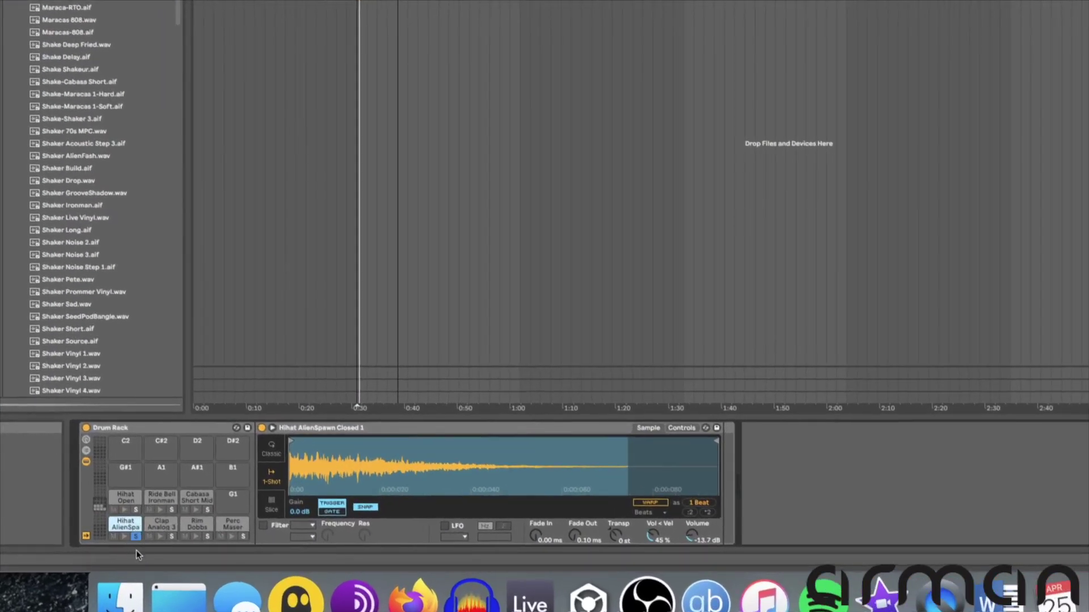
{"action": "key", "text": "space"}
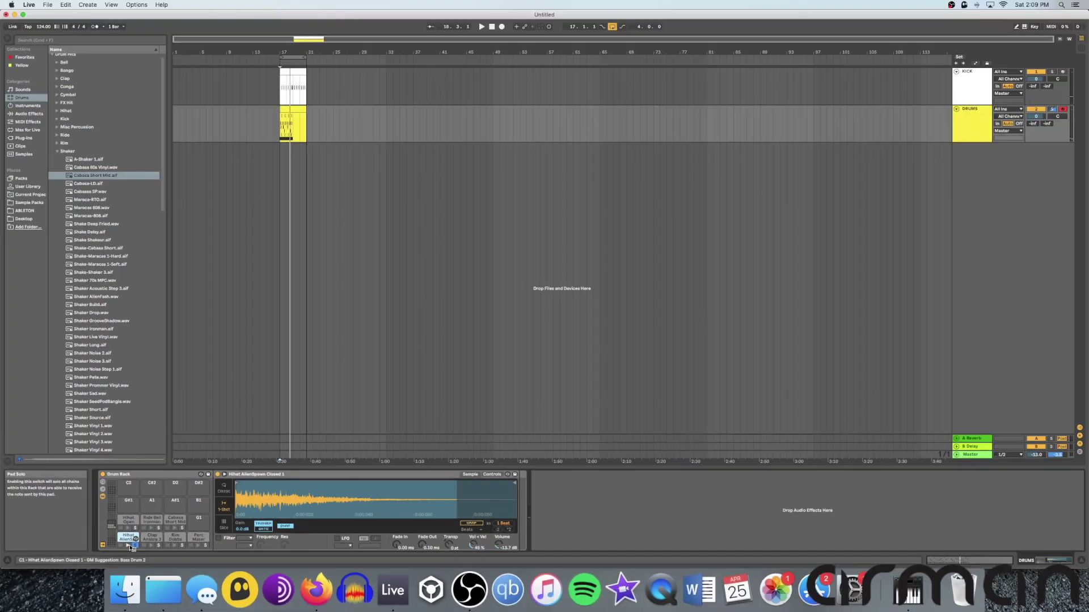
- Reopen the DRUMS clip's notes during playback and mute the KICK track
{"action": "left_click", "coordinate": [286, 110]}
{"action": "double_click", "coordinate": [285, 110]}
{"action": "key", "text": "space"}
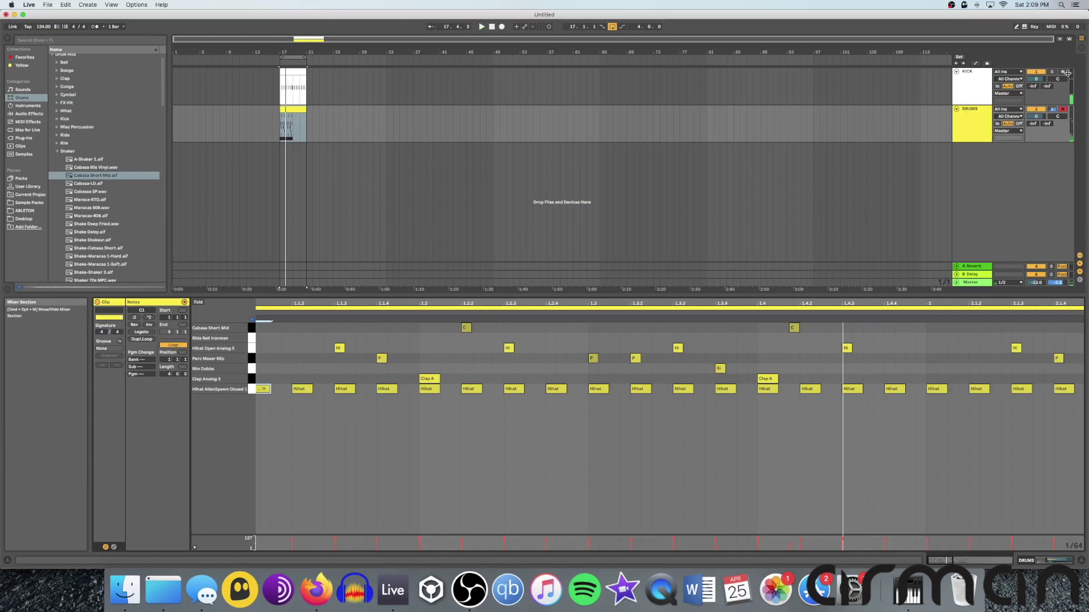
{"action": "left_click", "coordinate": [1037, 73]}
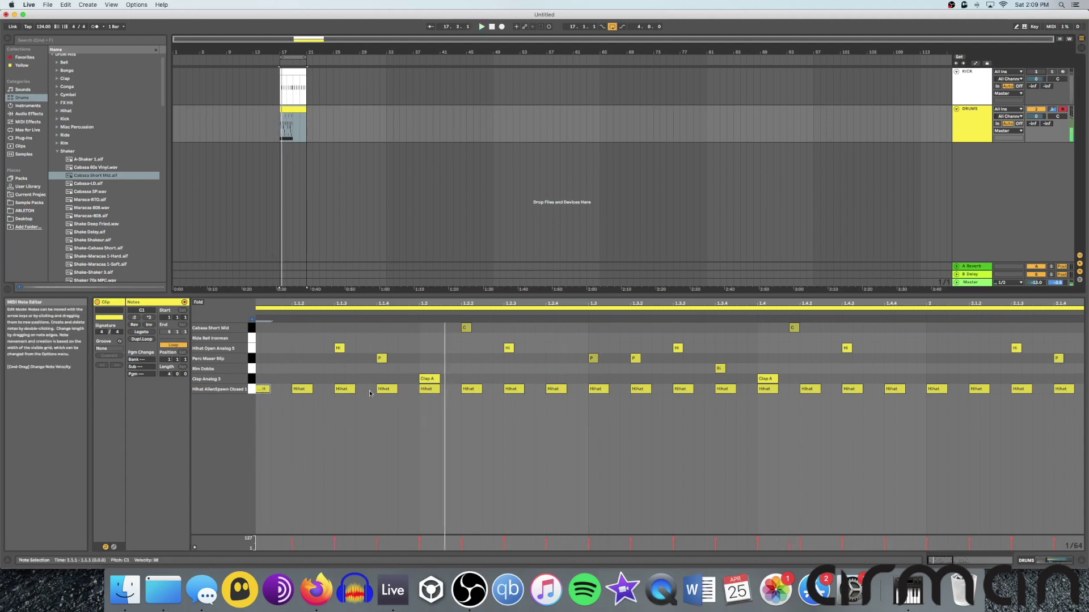
- Raise the closed hi-hat note on beat 1.2 to velocity 127 and play the loop to hear the accent
{"action": "left_click", "coordinate": [432, 391]}
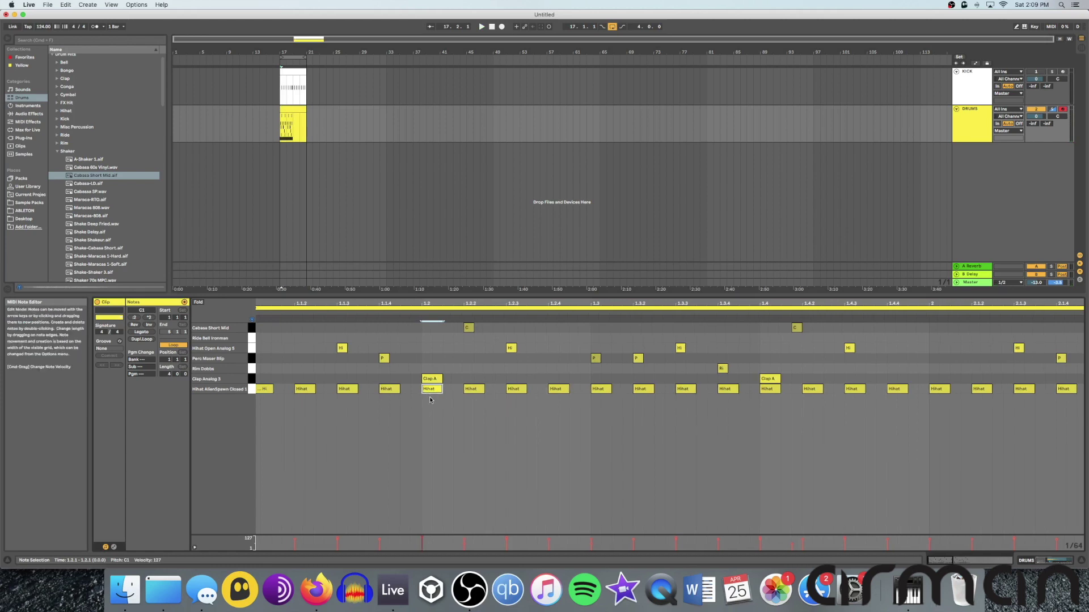
{"action": "key", "text": "space"}
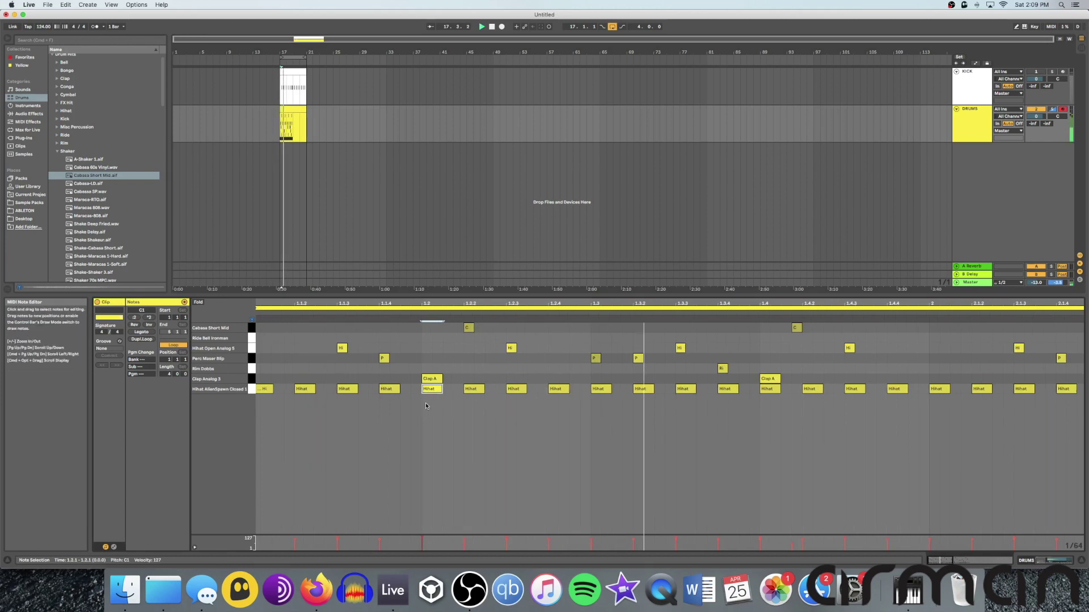
{"action": "key", "text": "space"}
- Lower the velocity of the four closed hi-hat notes before beat 1.2 together
{"action": "left_click_drag", "start_coordinate": [409, 396], "coordinate": [258, 387]}
{"action": "left_click_drag", "start_coordinate": [389, 389], "coordinate": [389, 391]}
{"action": "left_click", "coordinate": [366, 431]}
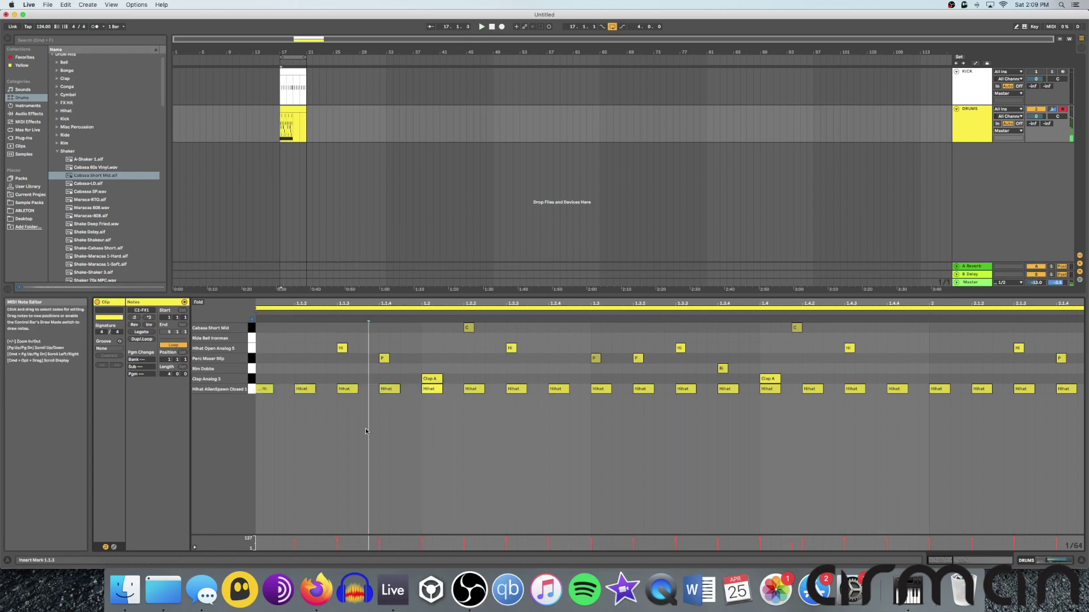
- Raise the closed hi-hat at 1.1.2 slightly, lower the one at 1.1.3 to velocity 76 and play the loop
{"action": "left_click", "coordinate": [308, 391]}
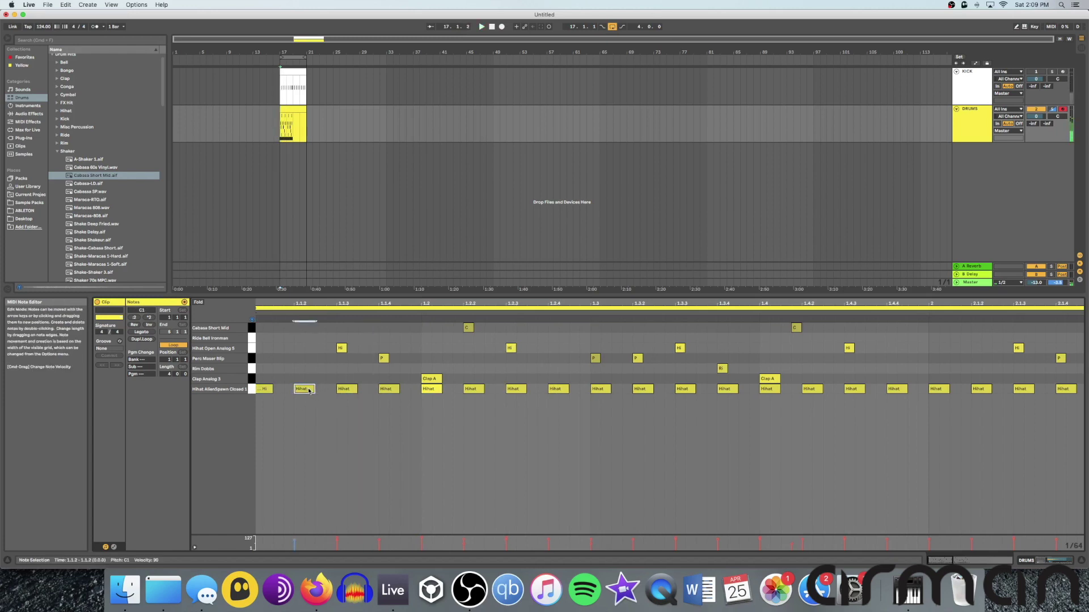
{"action": "left_click_drag", "start_coordinate": [306, 391], "coordinate": [306, 388]}
{"action": "left_click", "coordinate": [345, 389]}
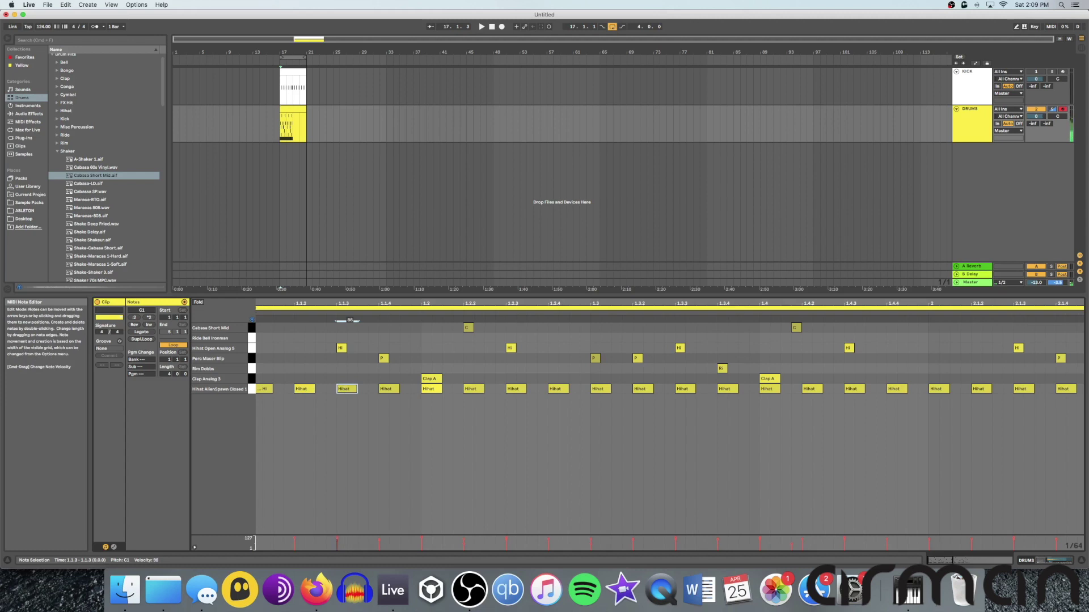
{"action": "key", "text": "space"}
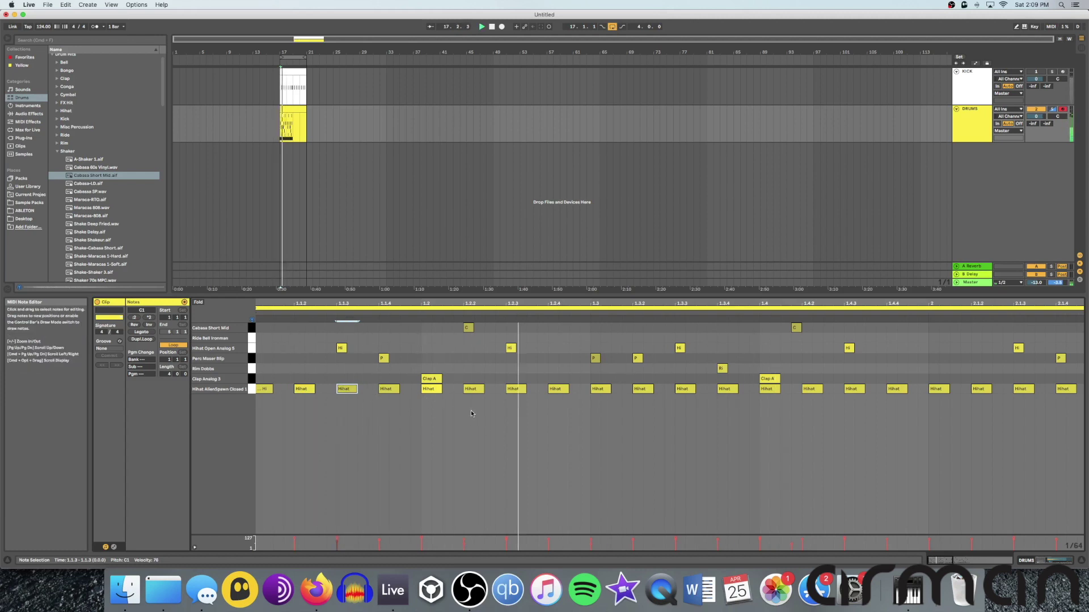
{"action": "key", "text": "space"}
- Lower the velocities of the closed hi-hat notes at 1.2.3 and 1.2.2 and play the loop
{"action": "left_click", "coordinate": [515, 390]}
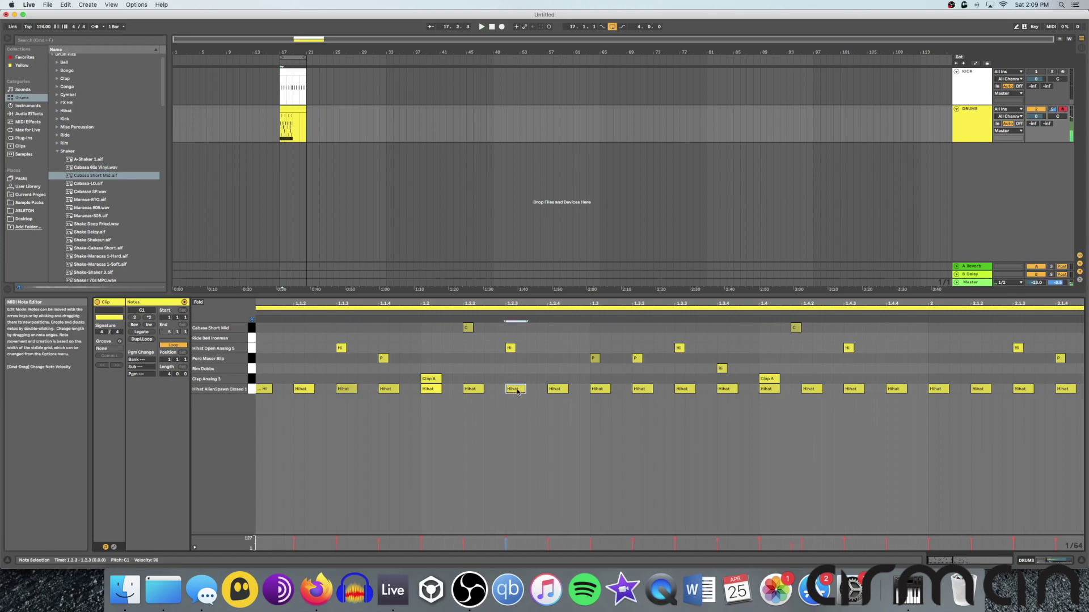
{"action": "left_click", "coordinate": [473, 389]}
{"action": "key", "text": "space"}
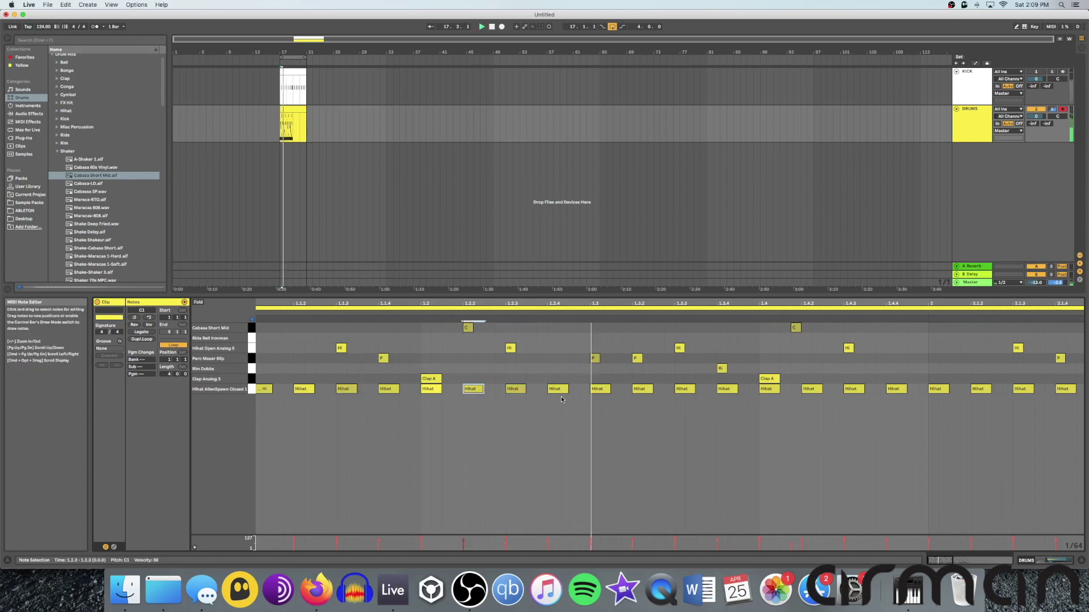
- Accent the closed hi-hat note on beat 1.4 by raising its velocity and play the loop
{"action": "left_click", "coordinate": [772, 388]}
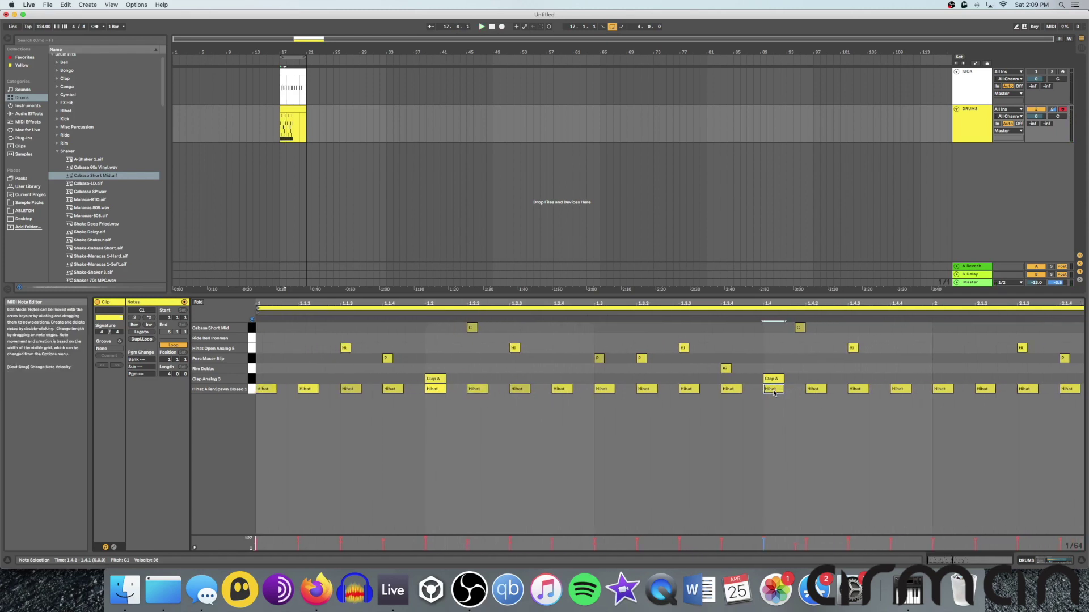
{"action": "left_click_drag", "start_coordinate": [774, 391], "coordinate": [775, 375]}
{"action": "key", "text": "space"}
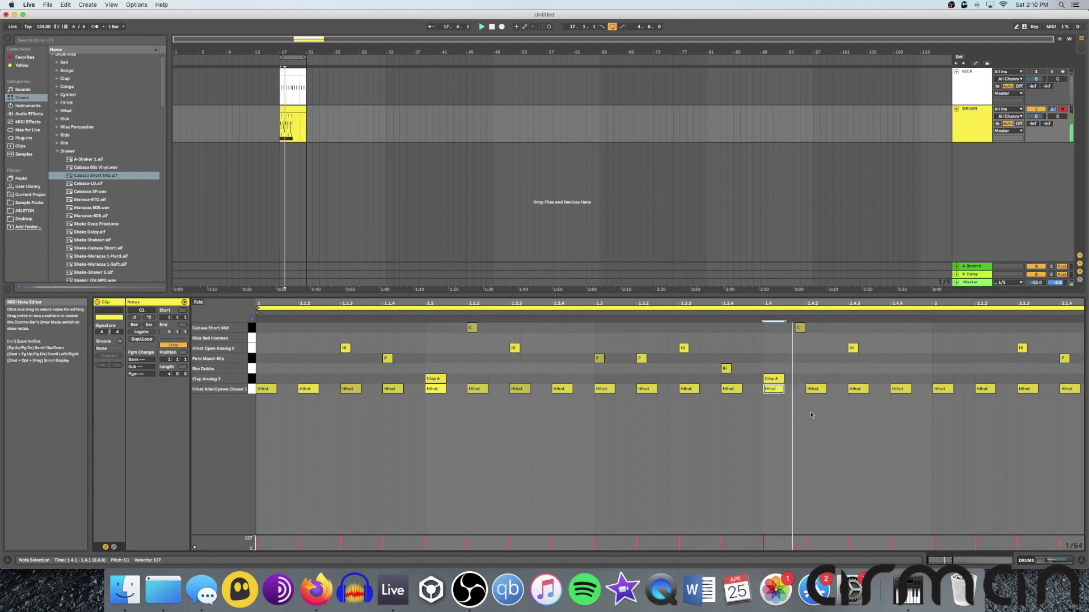
- Lower the velocity of the four closed hi-hats in beat 1.3, raise the one at 1.3.2 slightly and play the loop
{"action": "left_click_drag", "start_coordinate": [737, 398], "coordinate": [609, 401]}
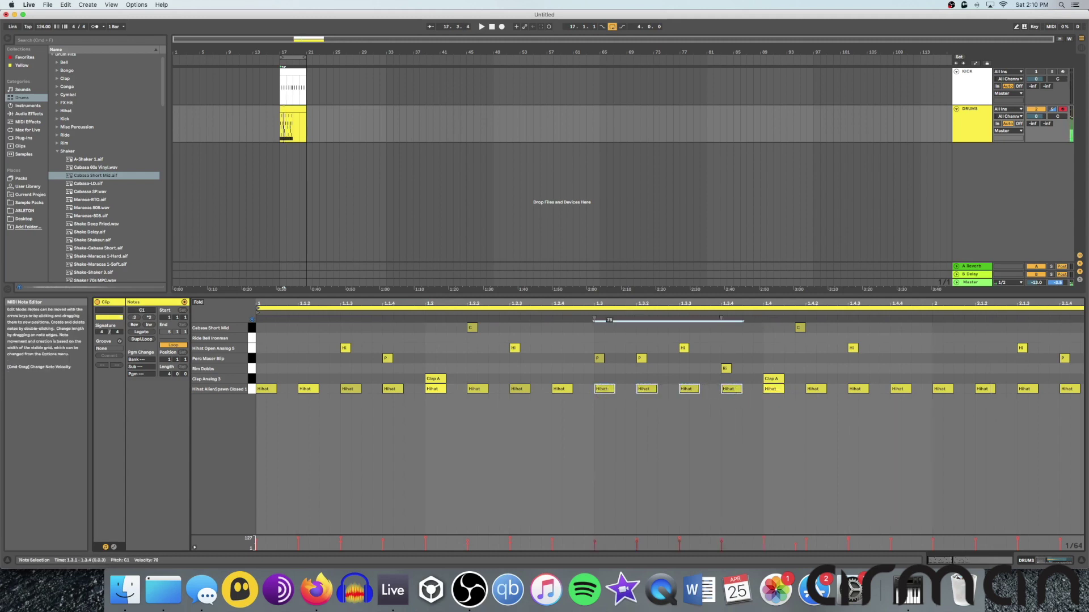
{"action": "left_click", "coordinate": [644, 391]}
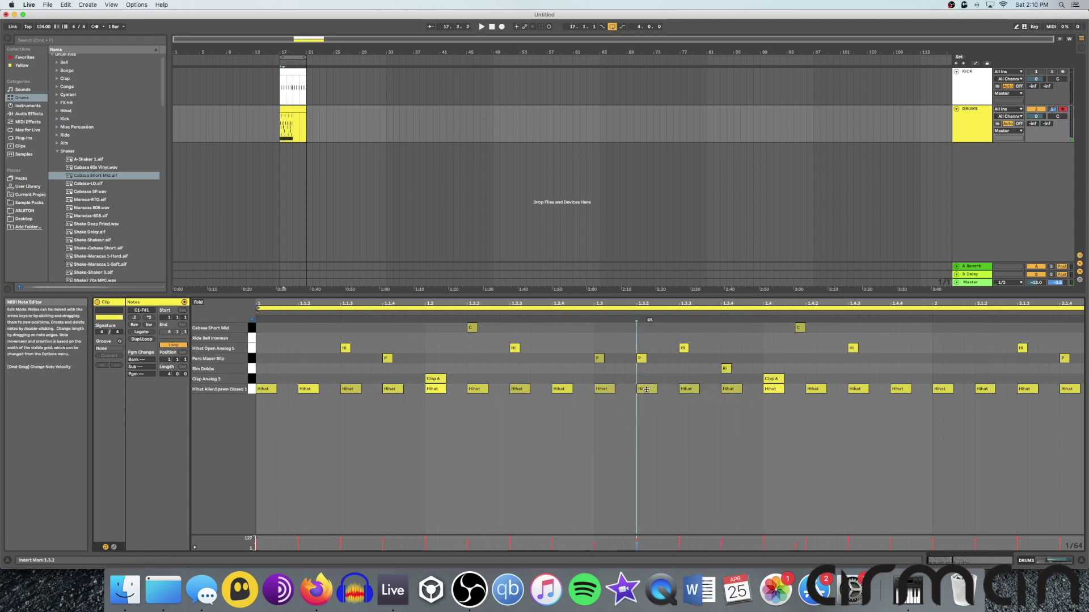
{"action": "left_click_drag", "start_coordinate": [646, 389], "coordinate": [646, 382]}
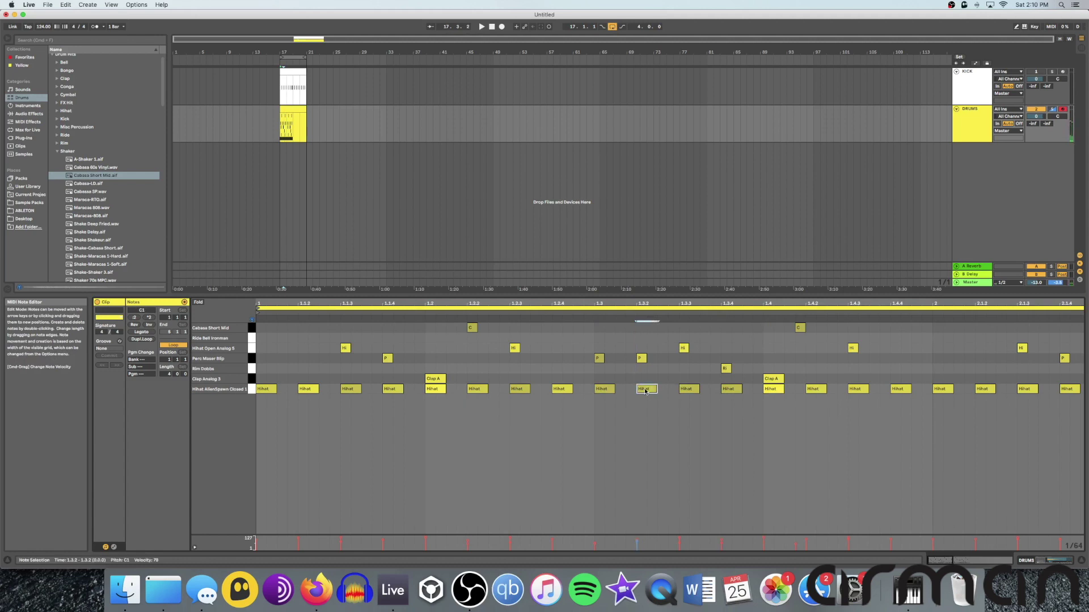
{"action": "key", "text": "space"}
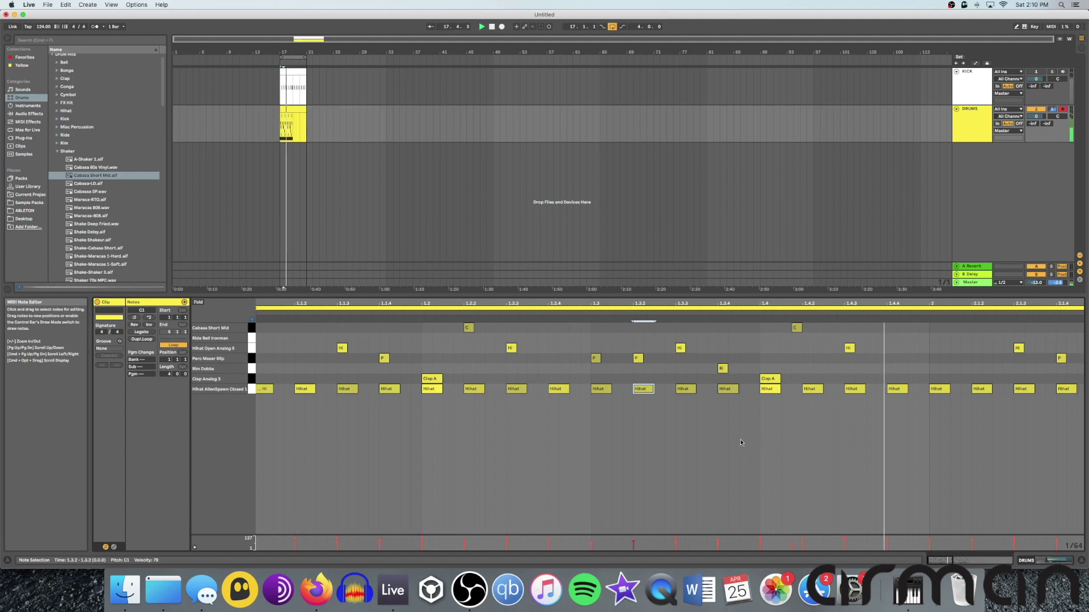
- Select the closed hi-hat notes from 1.4.2 to 2.1.4 and lower their velocity to 73
{"action": "left_click_drag", "start_coordinate": [796, 383], "coordinate": [1076, 403]}
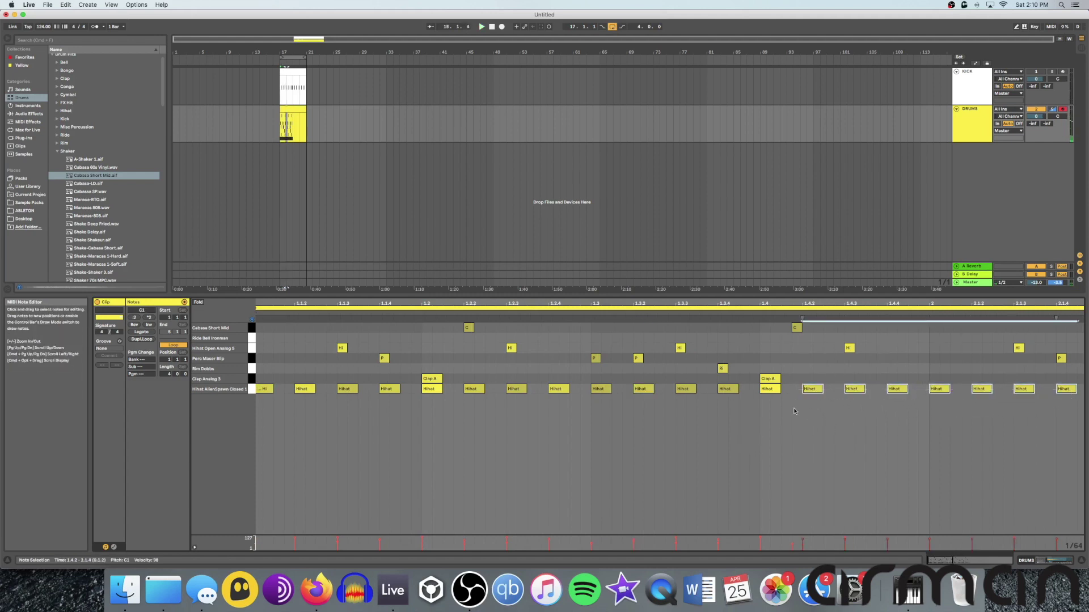
{"action": "double_click", "coordinate": [768, 390]}
{"action": "key", "text": "super+z"}
{"action": "left_click_drag", "start_coordinate": [790, 389], "coordinate": [1078, 406]}
{"action": "left_click_drag", "start_coordinate": [853, 389], "coordinate": [854, 404]}
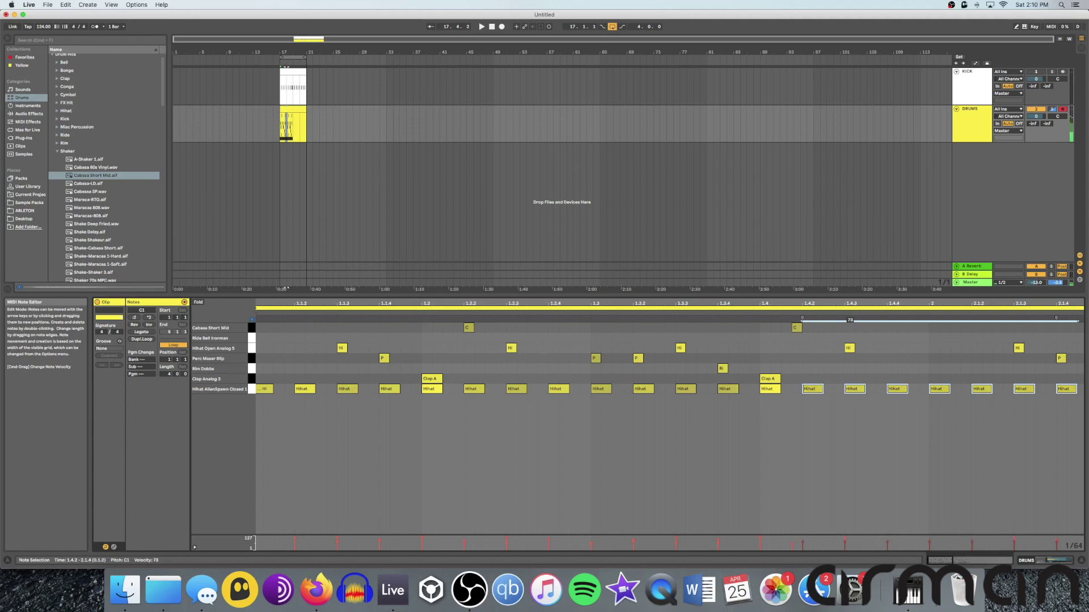
{"action": "left_click", "coordinate": [664, 475]}
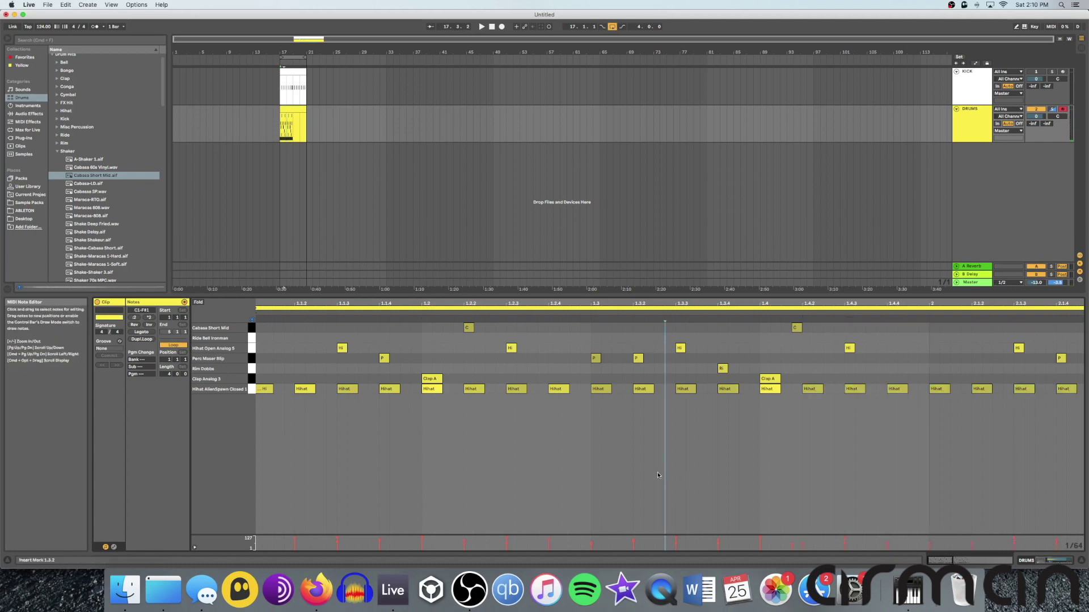
- Play the loop and delete all the closed hi-hat notes in bar 2 of the drum clip
{"action": "key", "text": "space"}
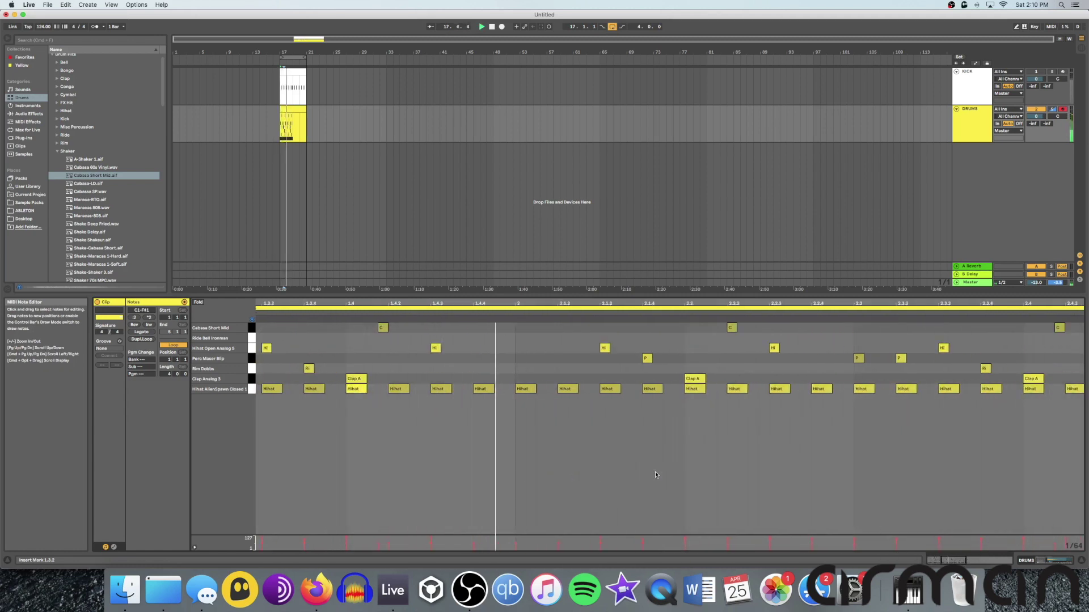
{"action": "left_click_drag", "start_coordinate": [506, 303], "coordinate": [505, 261]}
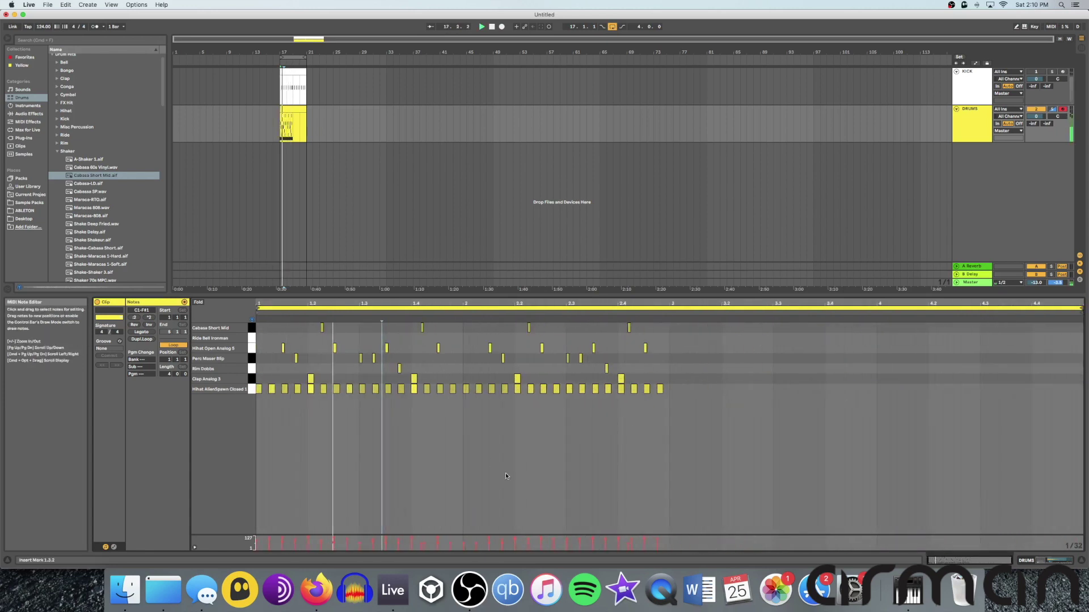
{"action": "left_click", "coordinate": [475, 409]}
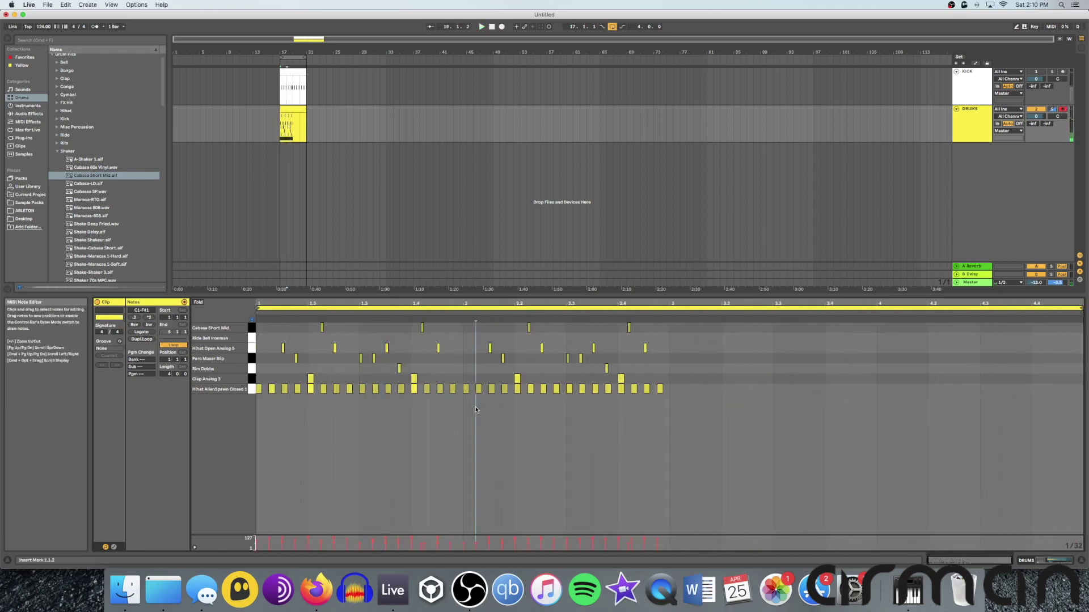
{"action": "left_click", "coordinate": [465, 391]}
{"action": "left_click_drag", "start_coordinate": [469, 393], "coordinate": [694, 397]}
{"action": "key", "text": "Delete"}
- Duplicate the closed hi-hat notes of bar 1 into bar 2 and play the drum loop together with the kick
{"action": "left_click_drag", "start_coordinate": [463, 392], "coordinate": [235, 393]}
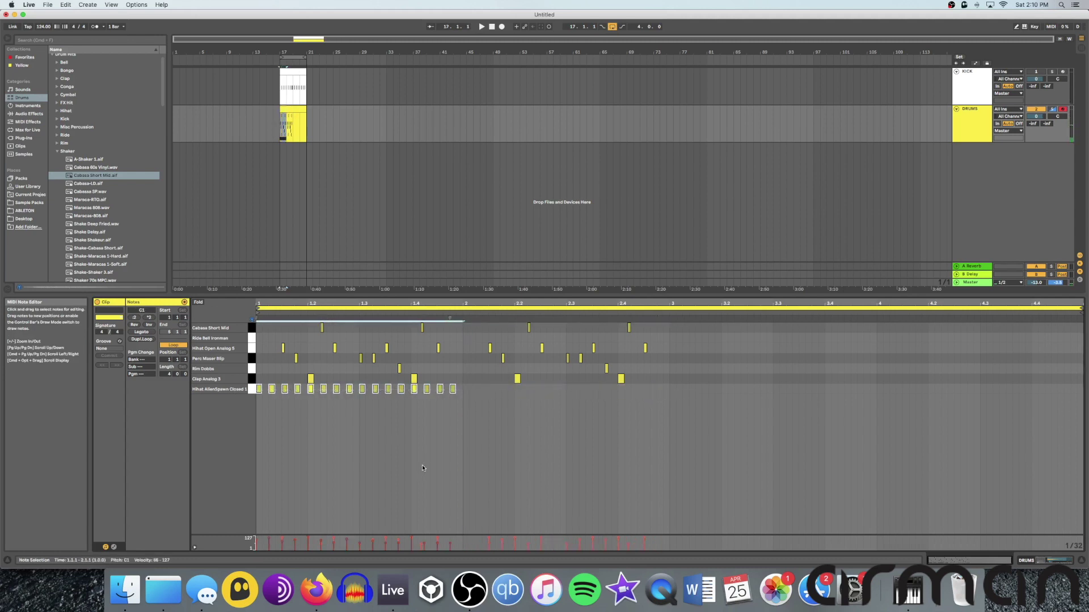
{"action": "key", "text": "super+d"}
{"action": "key", "text": "space"}
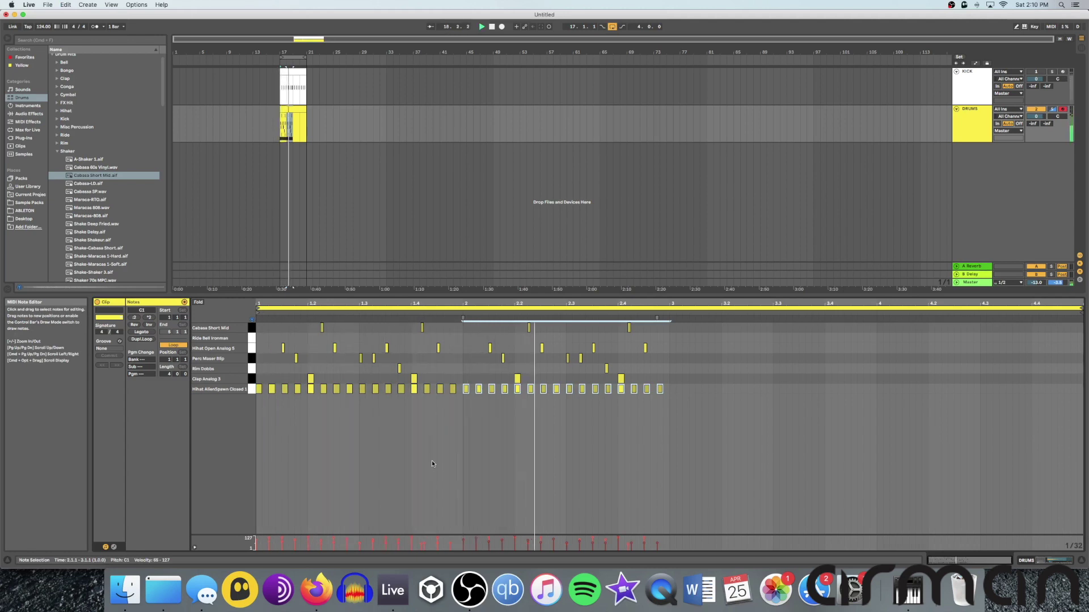
{"action": "left_click", "coordinate": [436, 453]}
{"action": "key", "text": "space"}
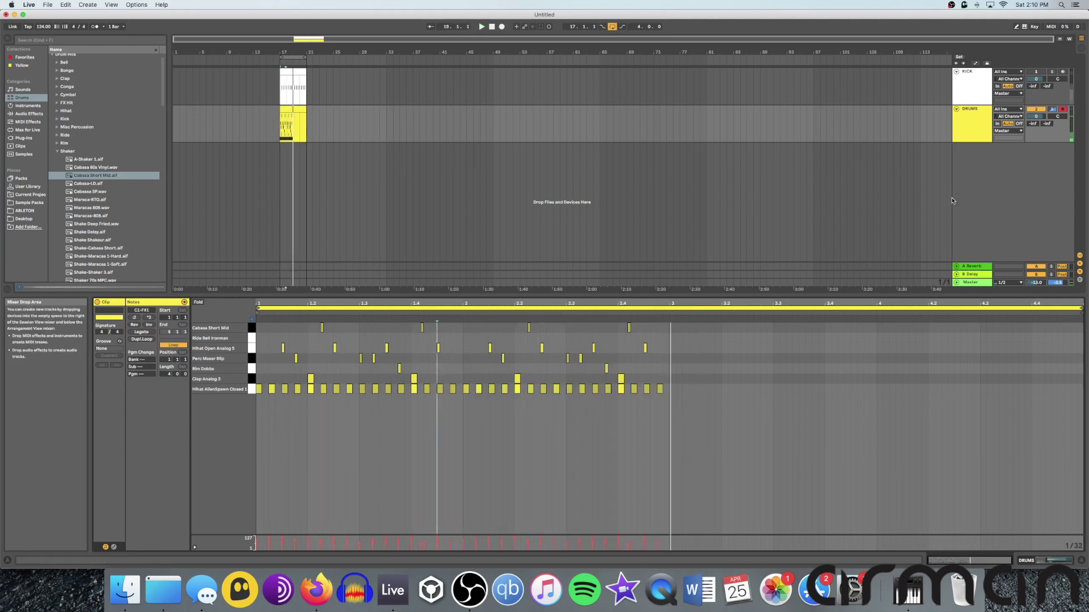
{"action": "key", "text": "space"}
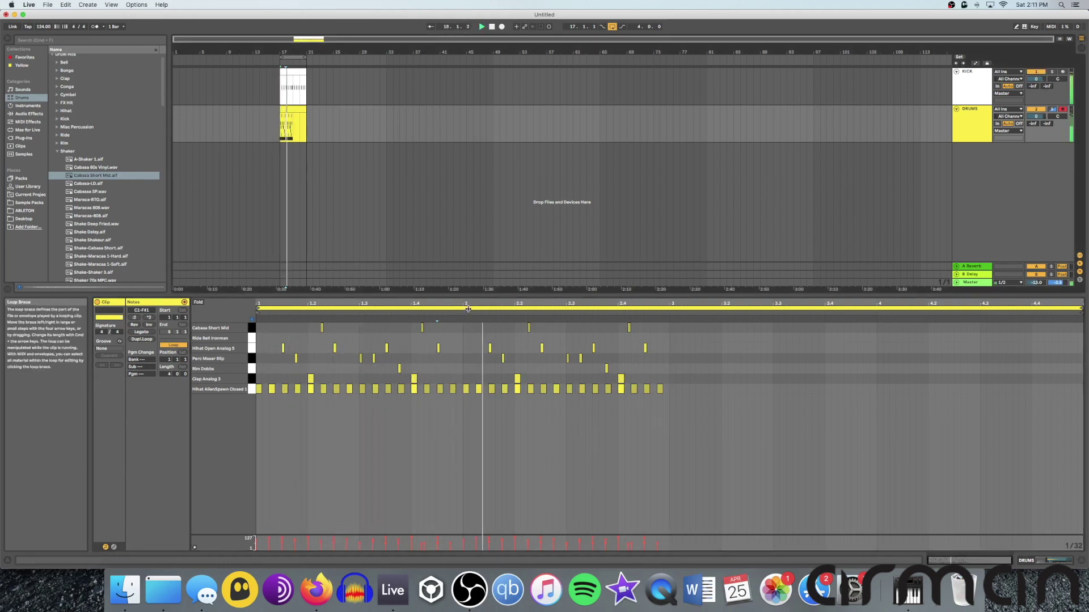
{"action": "key", "text": "space"}
- Reopen the drum clip and duplicate all the notes of bars 1 and 2 into bars 3 and 4
{"action": "key", "text": "shift+Tab"}
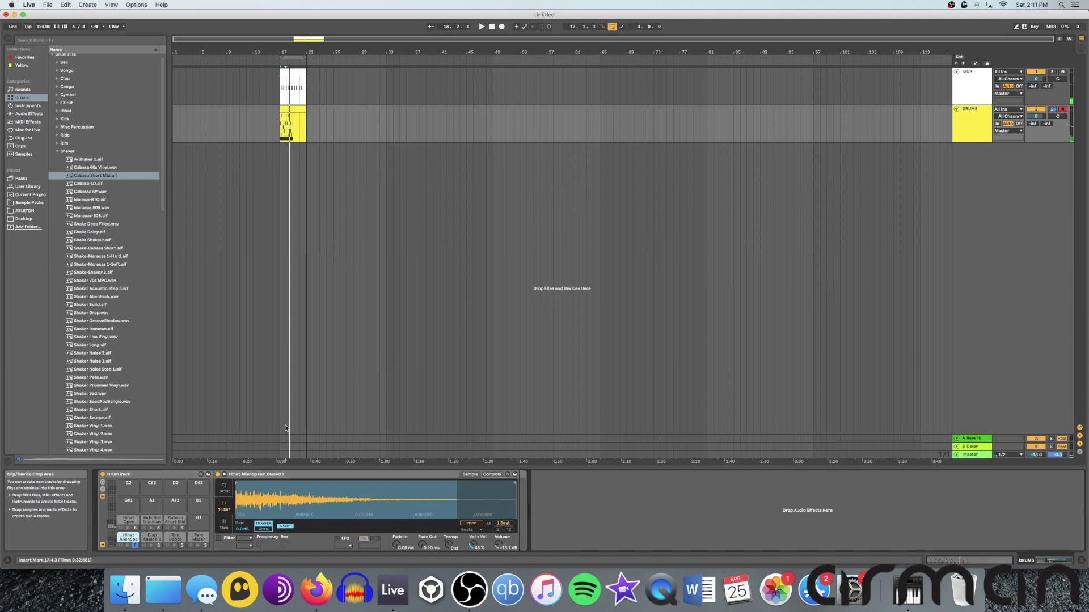
{"action": "key", "text": "space"}
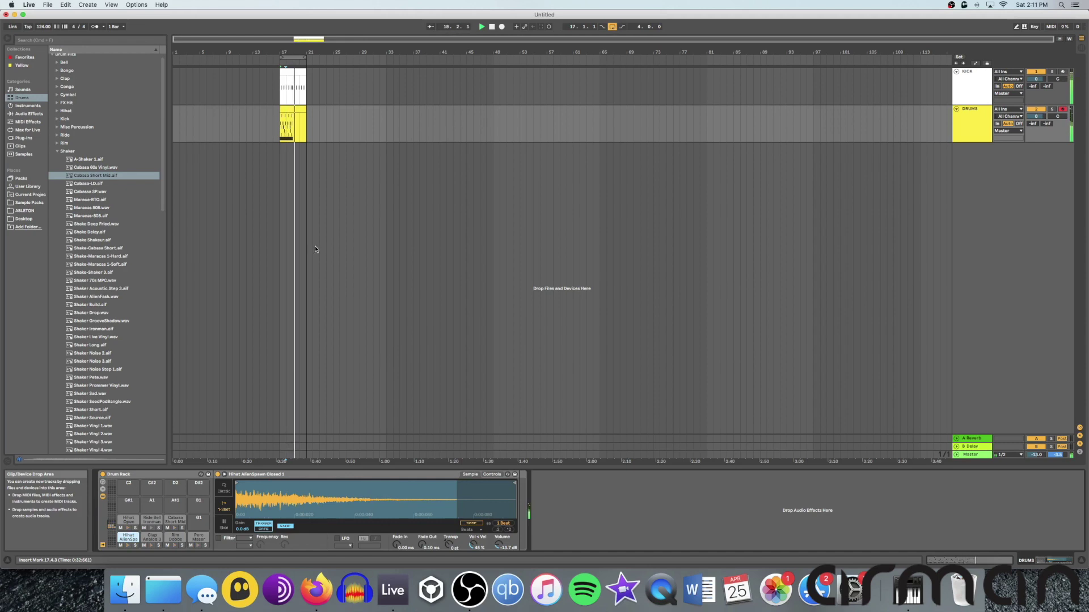
{"action": "double_click", "coordinate": [292, 126]}
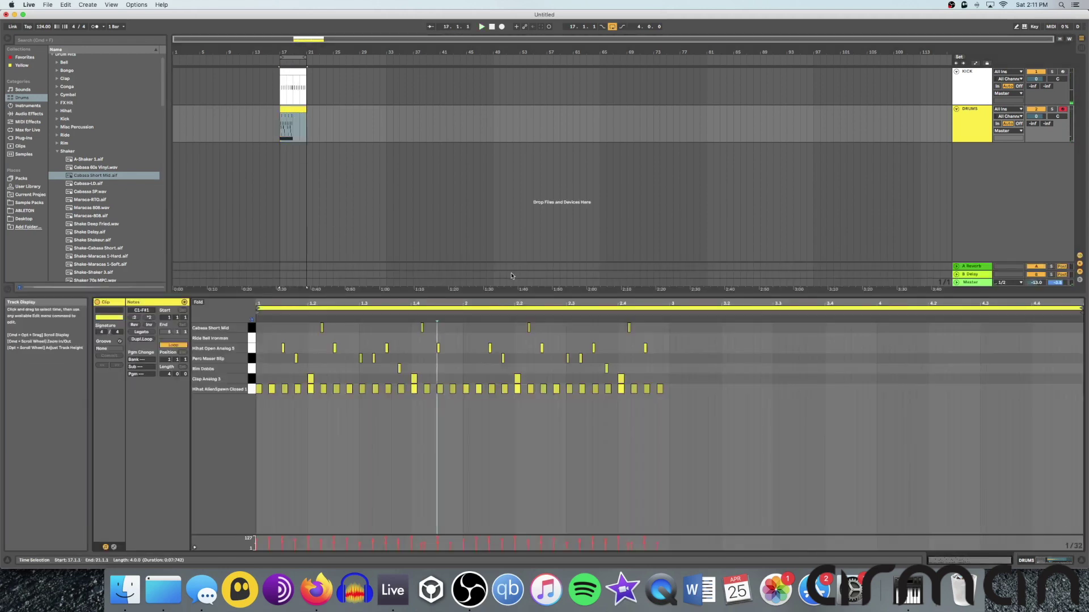
{"action": "key", "text": "space"}
{"action": "left_click_drag", "start_coordinate": [669, 397], "coordinate": [256, 316]}
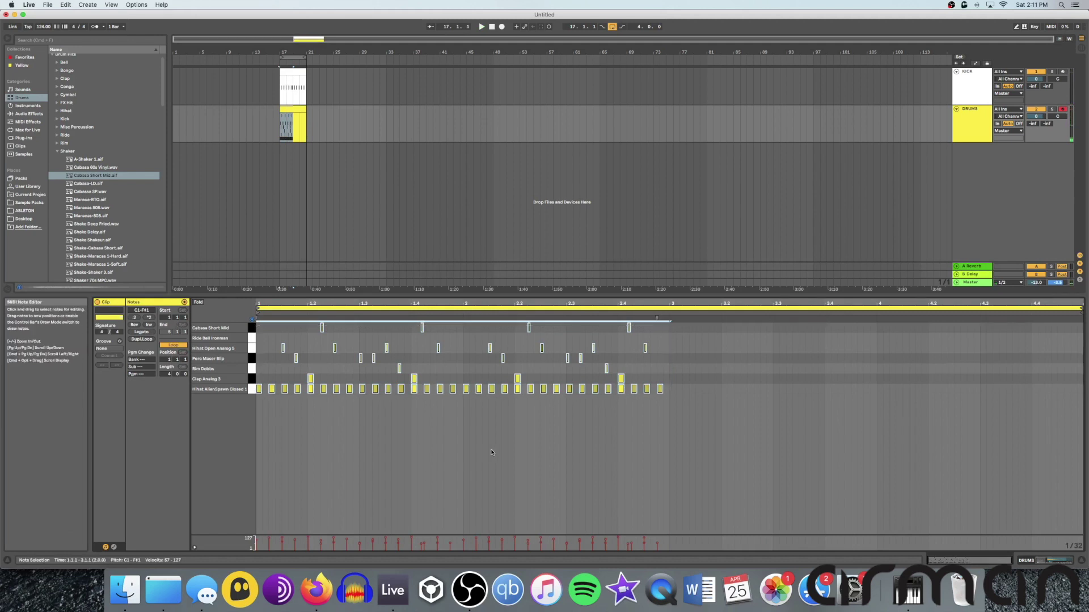
{"action": "key", "text": "super+d"}
{"action": "left_click", "coordinate": [378, 190]}
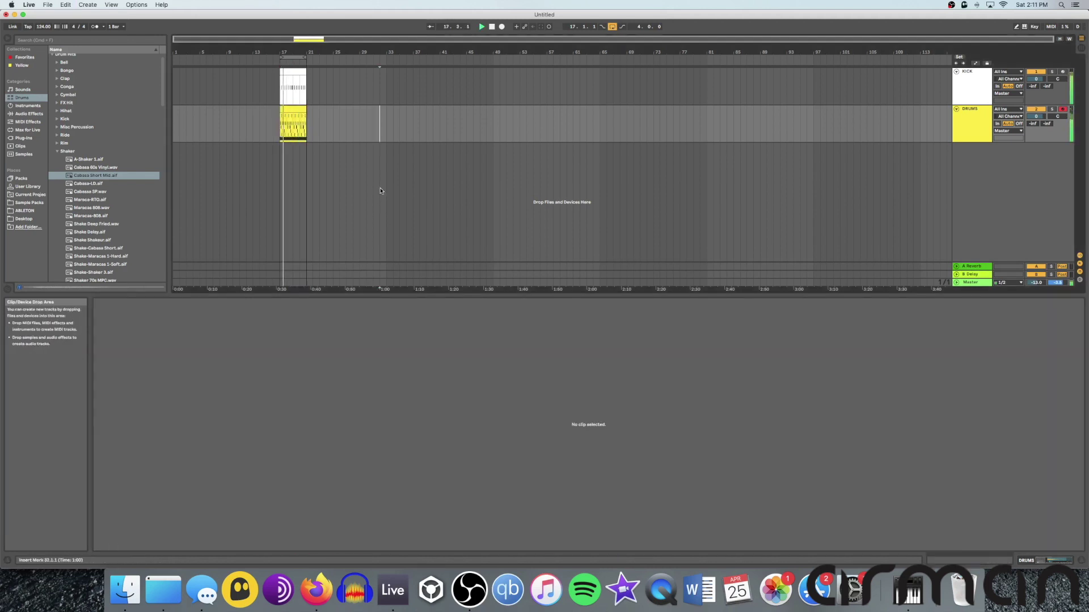
- Play the loop from bar 17 and slightly lower the volume of the Hihat Open Analog 5 sample in the Drum Rack
{"action": "key", "text": "shift+Tab"}
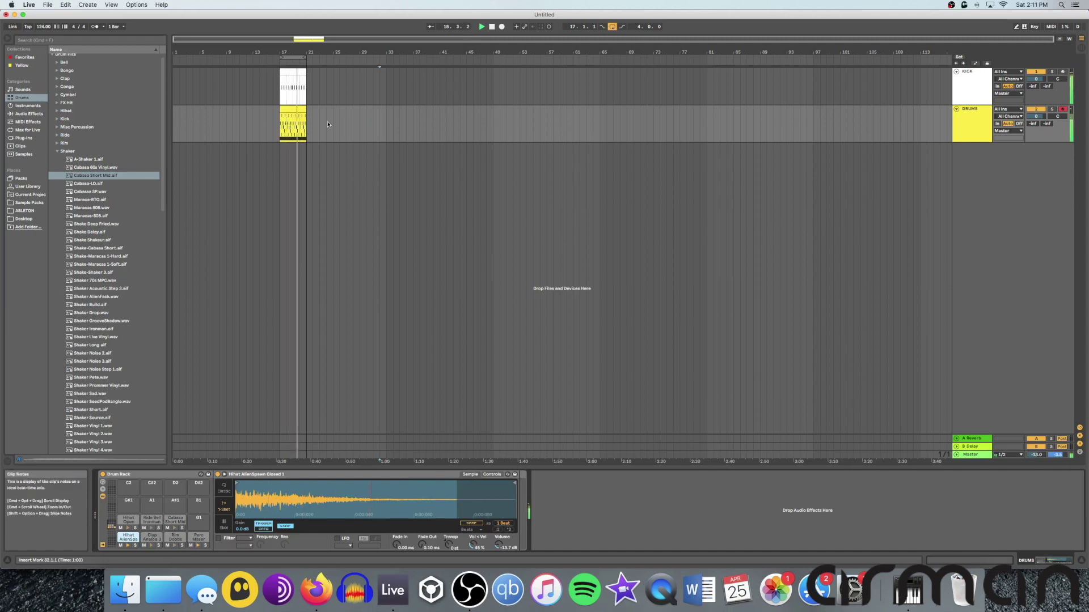
{"action": "key", "text": "space"}
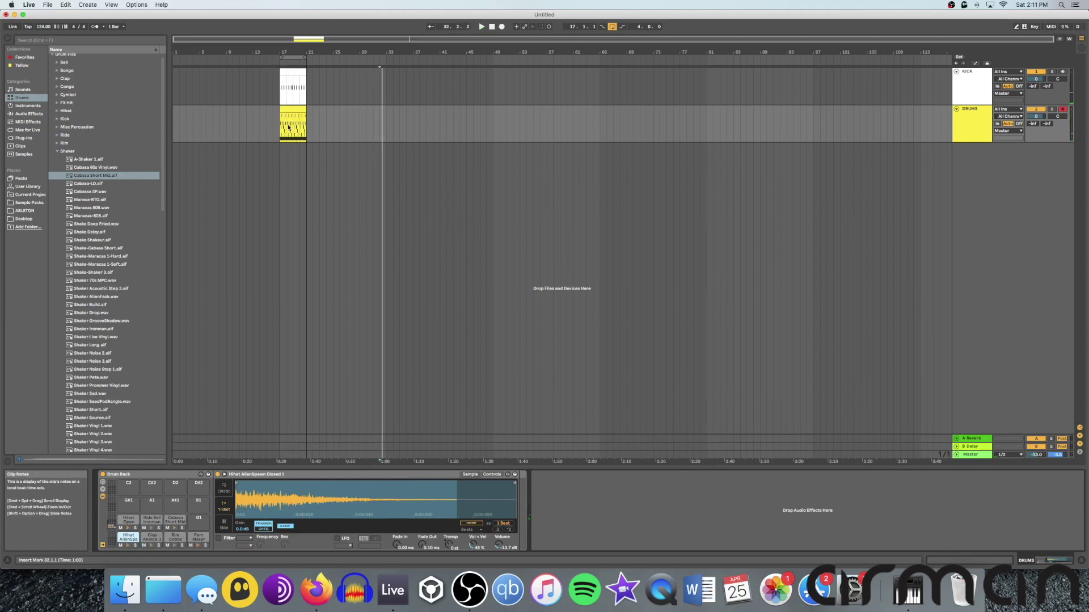
{"action": "left_click", "coordinate": [281, 121]}
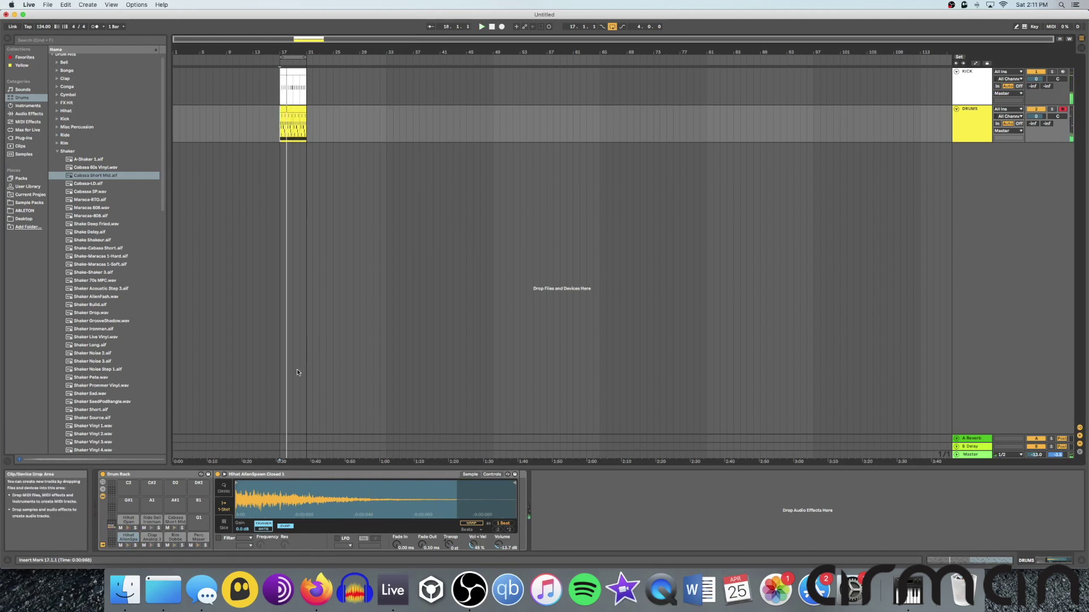
{"action": "left_click", "coordinate": [129, 522]}
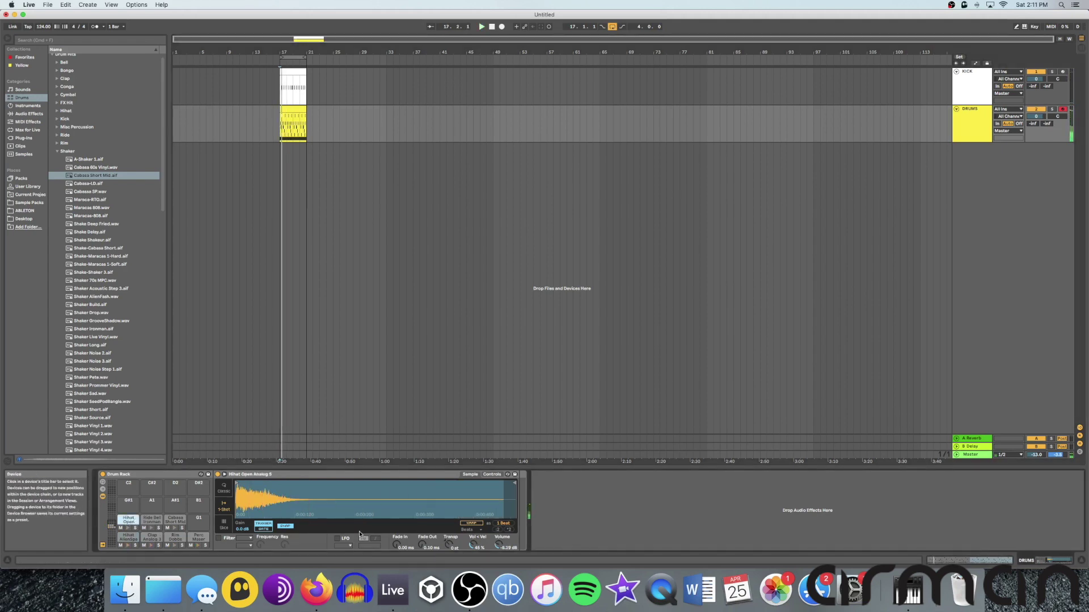
{"action": "left_click_drag", "start_coordinate": [498, 544], "coordinate": [499, 553]}
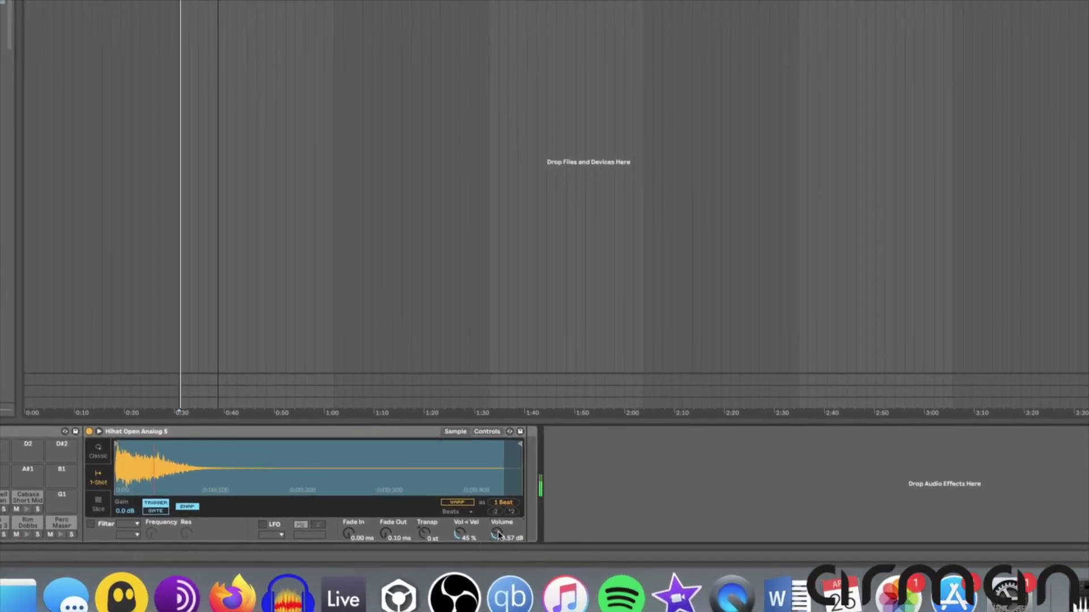
{"action": "left_click_drag", "start_coordinate": [498, 535], "coordinate": [499, 540]}
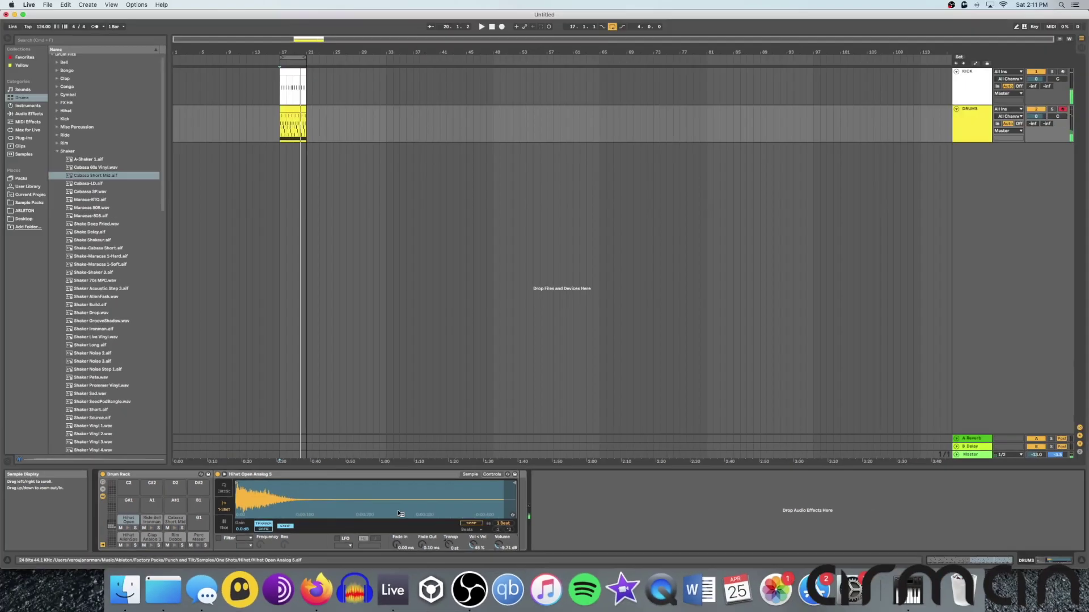
- Show the Clap Analog 3 sample, add a Reverb audio effect after the Drum Rack and play the loop
{"action": "left_click", "coordinate": [152, 537]}
{"action": "left_click", "coordinate": [151, 546]}
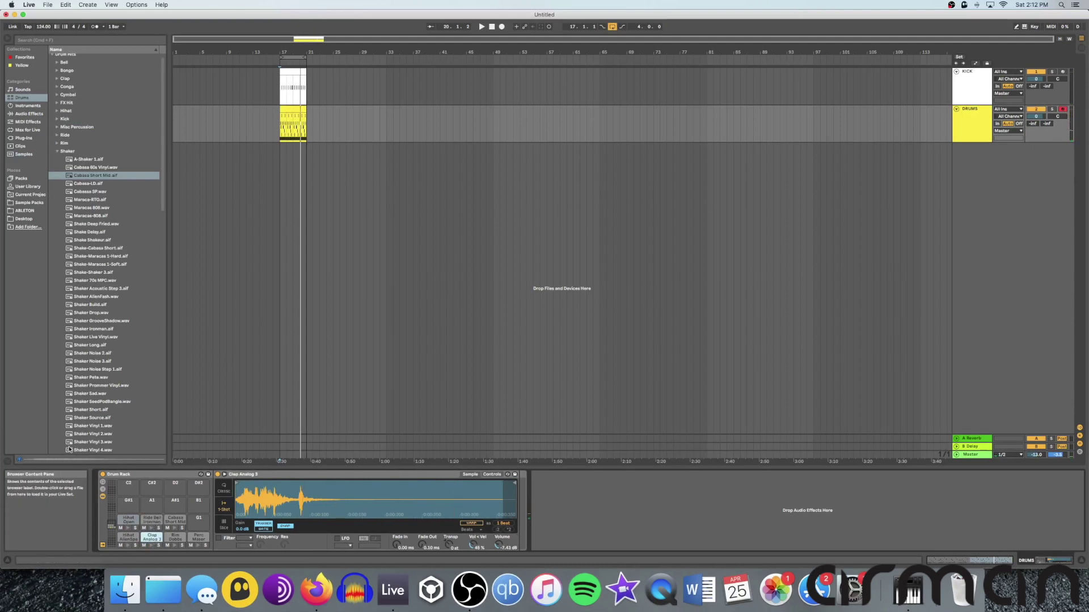
{"action": "left_click", "coordinate": [32, 116]}
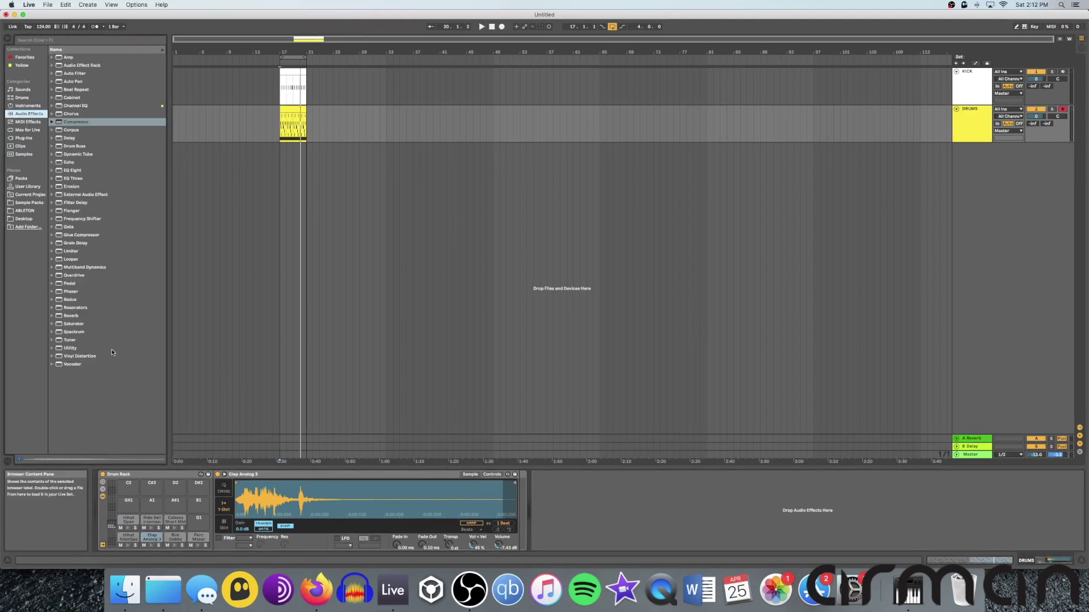
{"action": "left_click", "coordinate": [71, 316]}
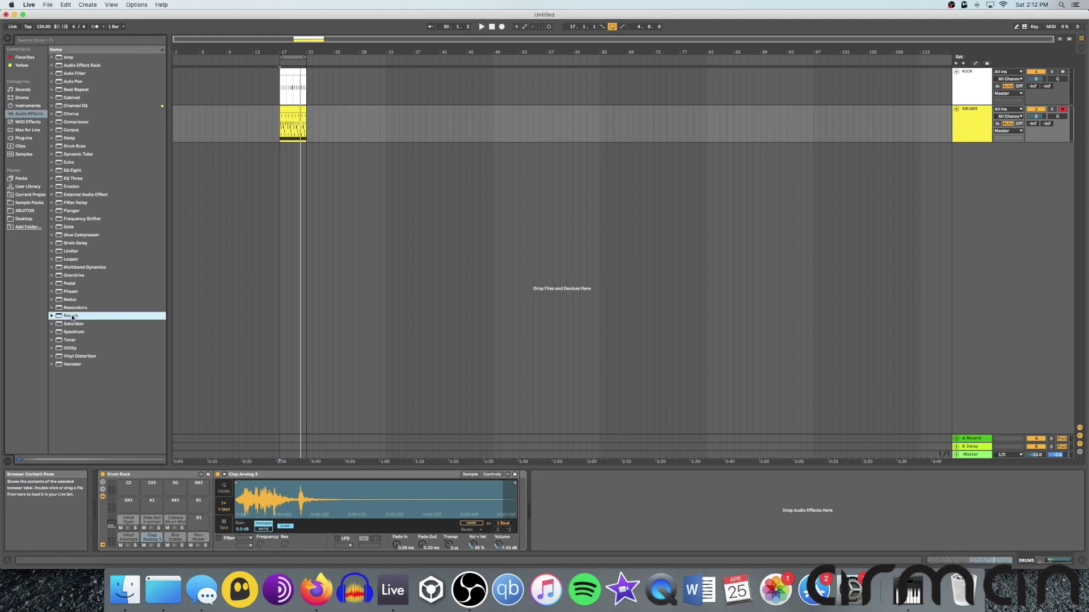
{"action": "left_click_drag", "start_coordinate": [586, 514], "coordinate": [584, 515]}
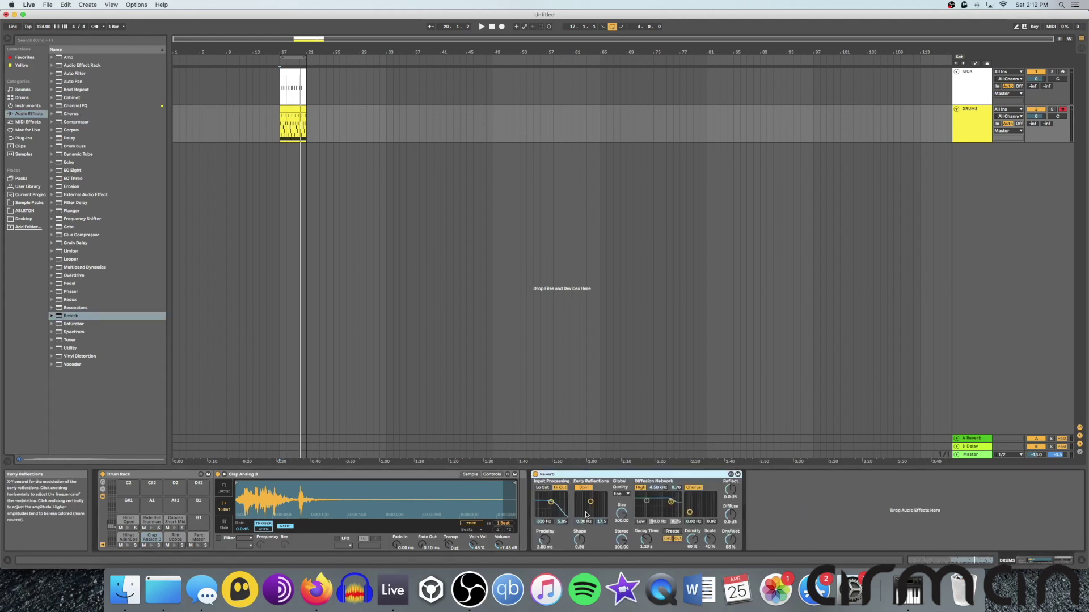
{"action": "key", "text": "space"}
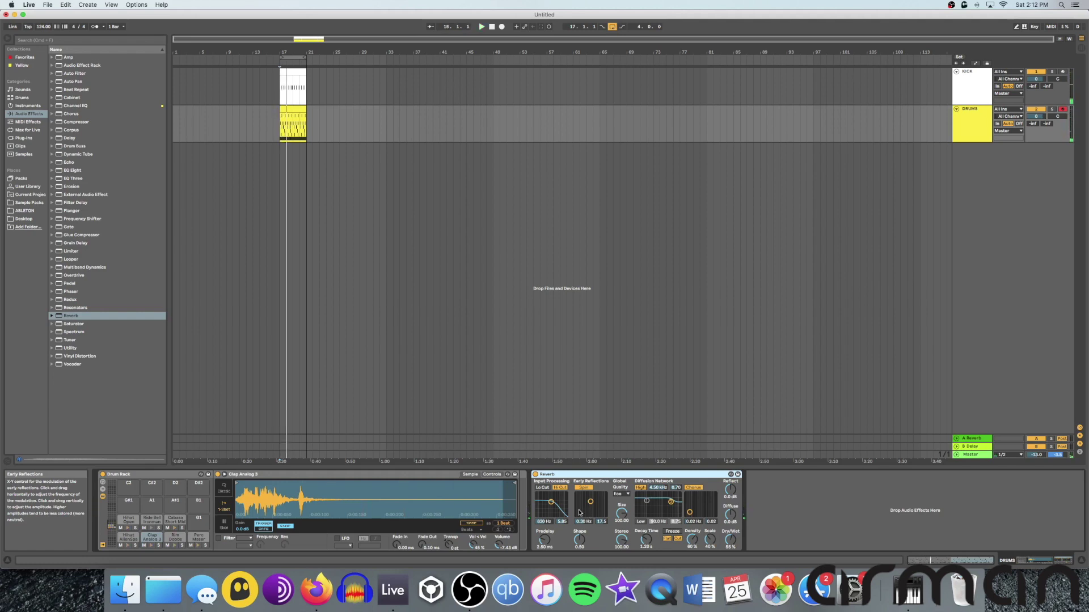
- Move the Reverb into the Clap Analog 3 pad's own chain and lower its Dry/Wet while playing the clap
{"action": "left_click", "coordinate": [151, 541]}
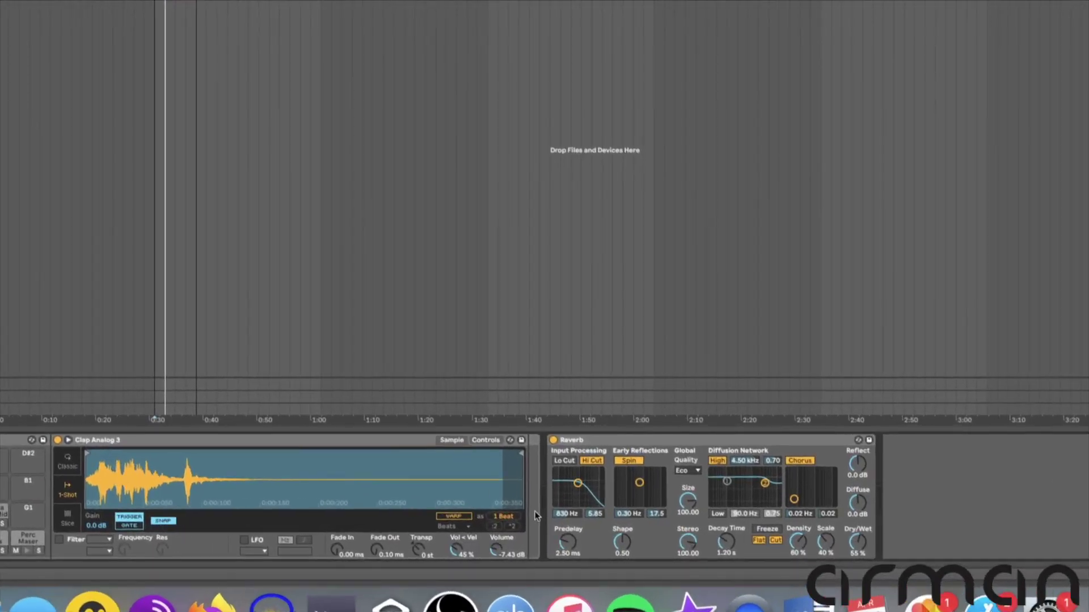
{"action": "left_click", "coordinate": [621, 443]}
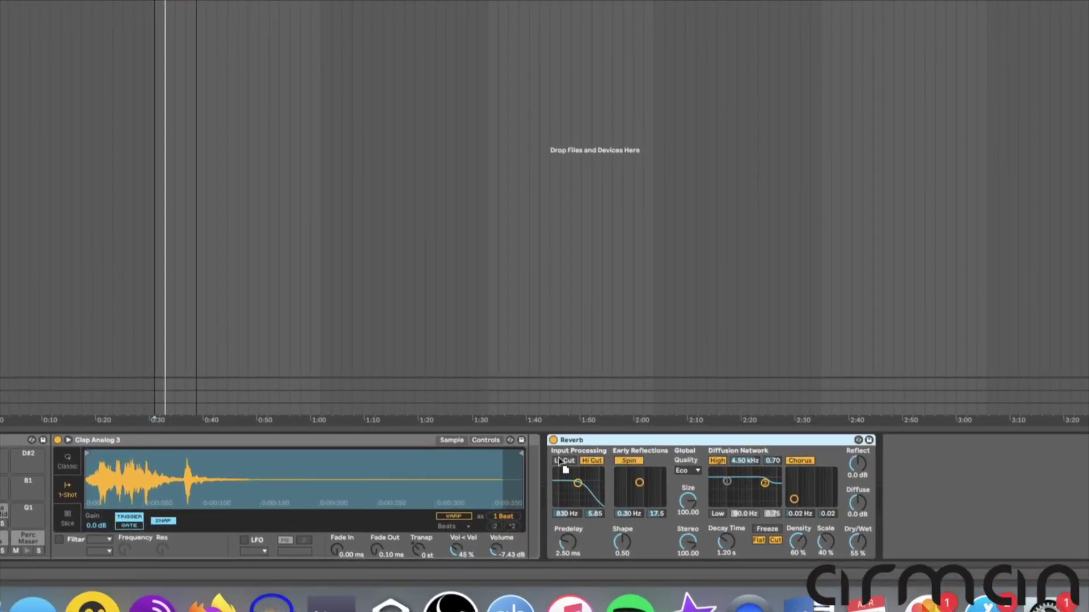
{"action": "left_click_drag", "start_coordinate": [529, 469], "coordinate": [528, 469]}
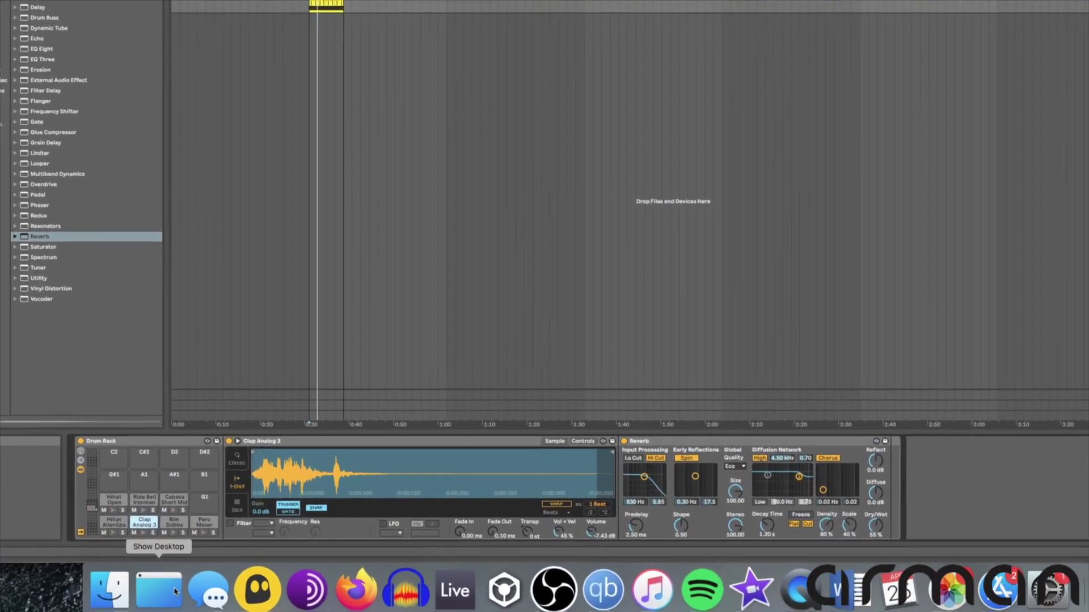
{"action": "key", "text": "space"}
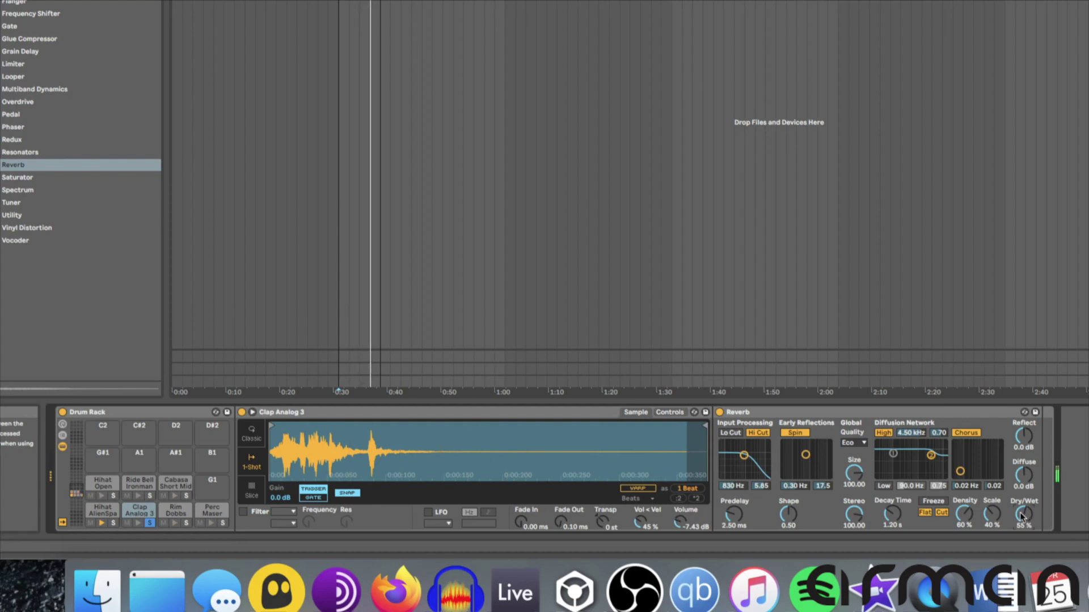
{"action": "left_click_drag", "start_coordinate": [1023, 516], "coordinate": [1022, 552]}
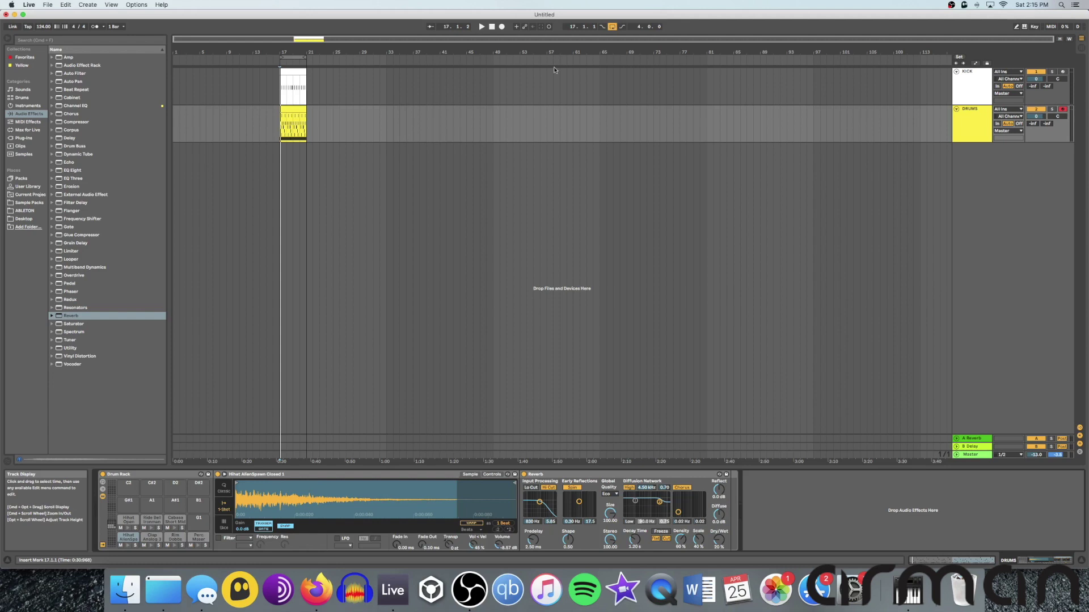
- Duplicate the kick clip and the drums clip at bar 17 so that both continue from bar 21 to bar 25
{"action": "left_click", "coordinate": [294, 72]}
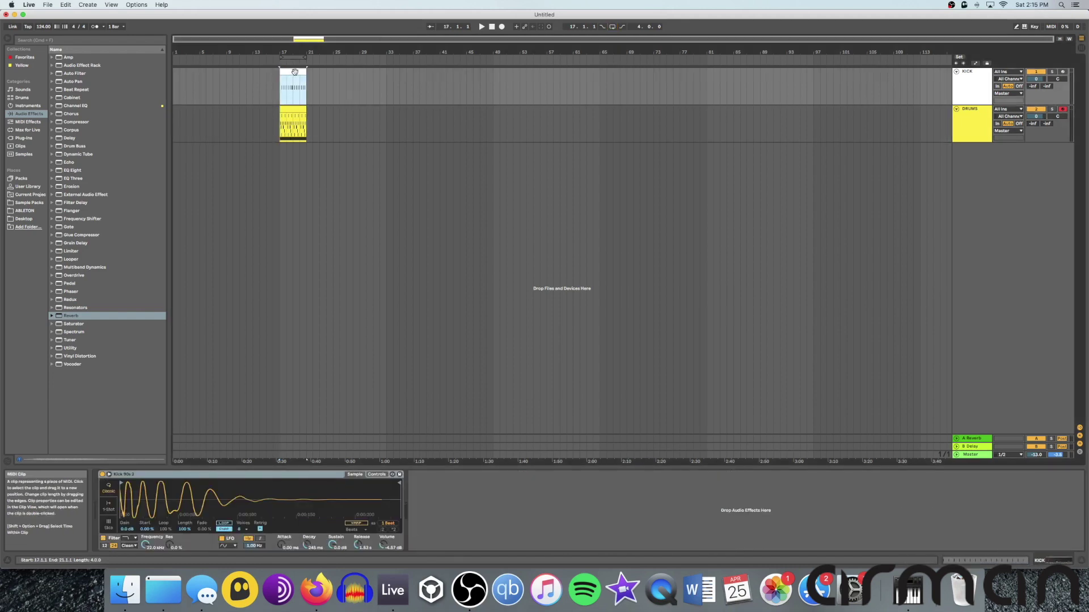
{"action": "key", "text": "super+d"}
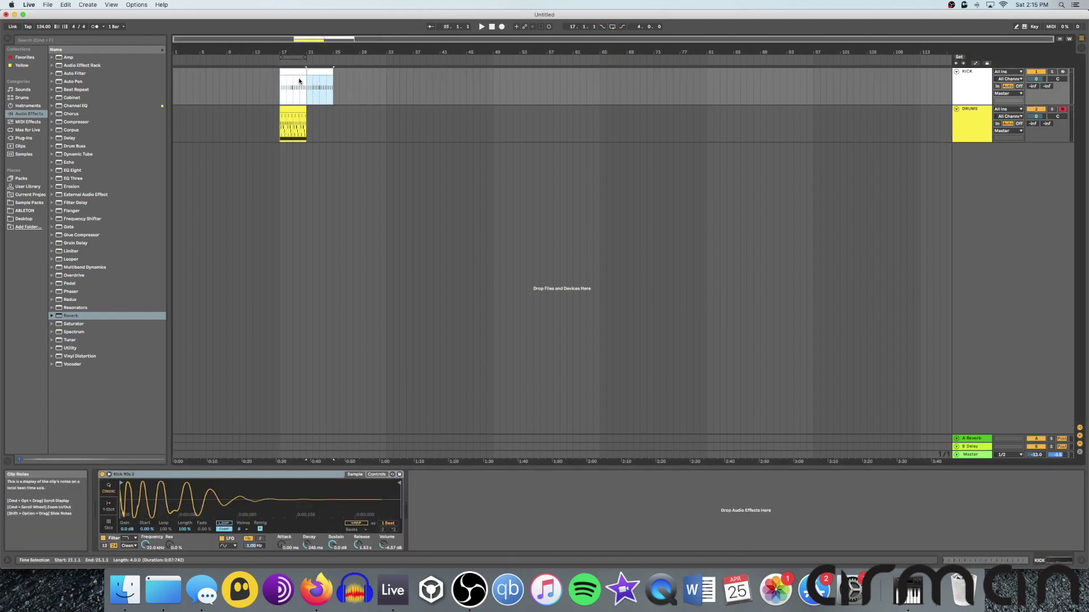
{"action": "left_click", "coordinate": [292, 120]}
{"action": "key", "text": "super+d"}
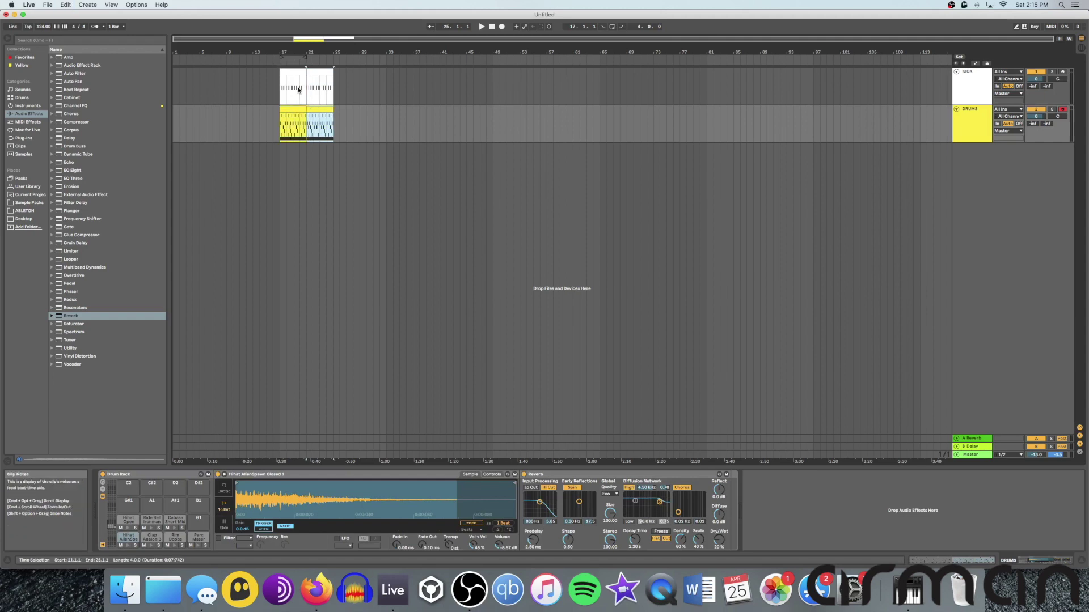
- Open the first kick clip, delete the kick notes in its fourth bar and play the arrangement
{"action": "left_click", "coordinate": [300, 97]}
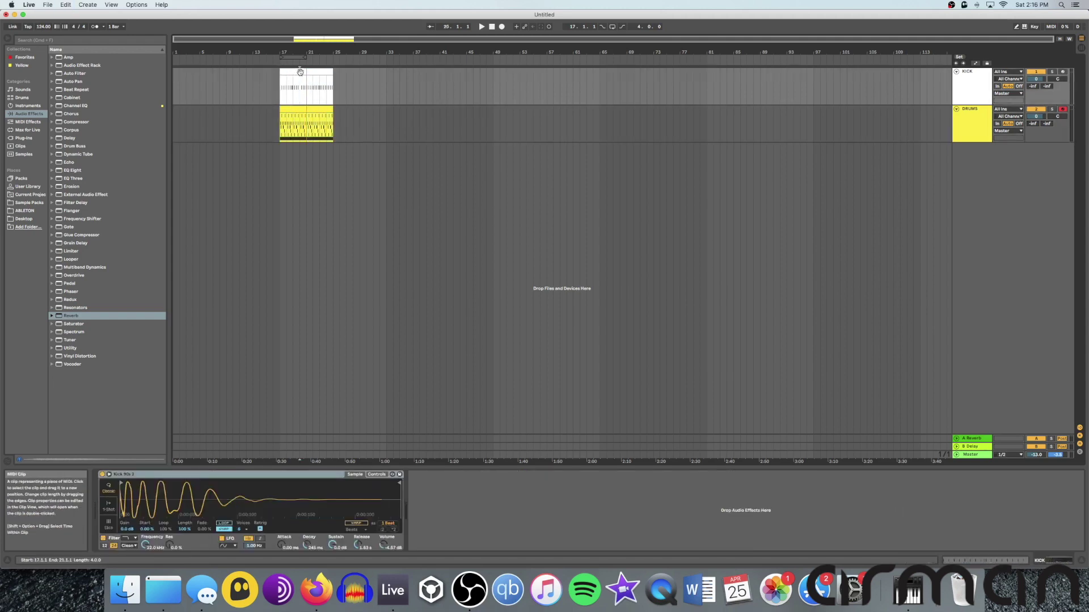
{"action": "double_click", "coordinate": [296, 72]}
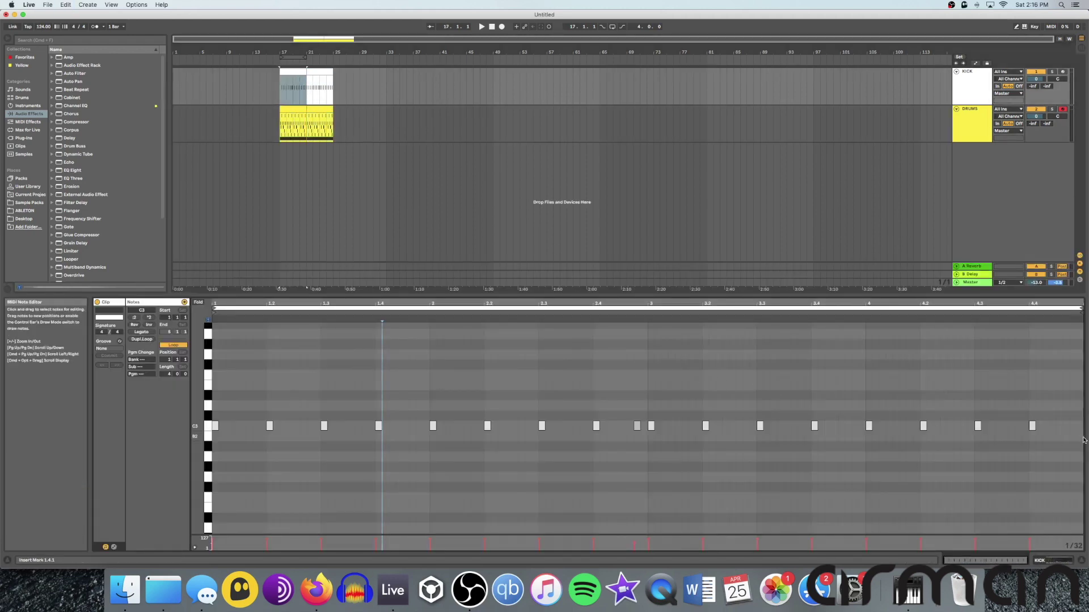
{"action": "left_click_drag", "start_coordinate": [862, 397], "coordinate": [1081, 475]}
{"action": "key", "text": "BackSpace"}
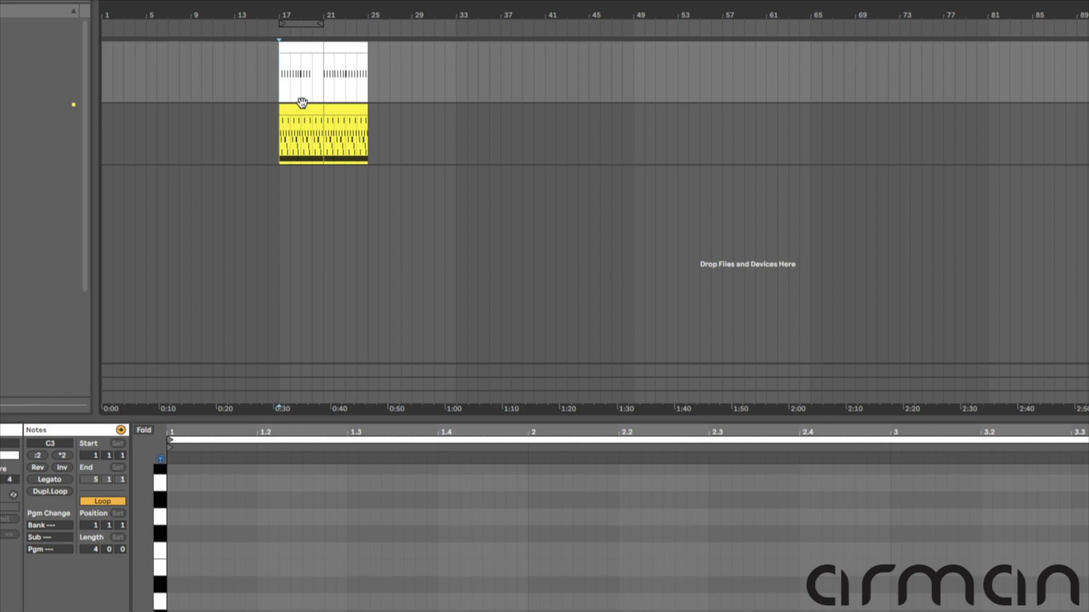
{"action": "key", "text": "space"}
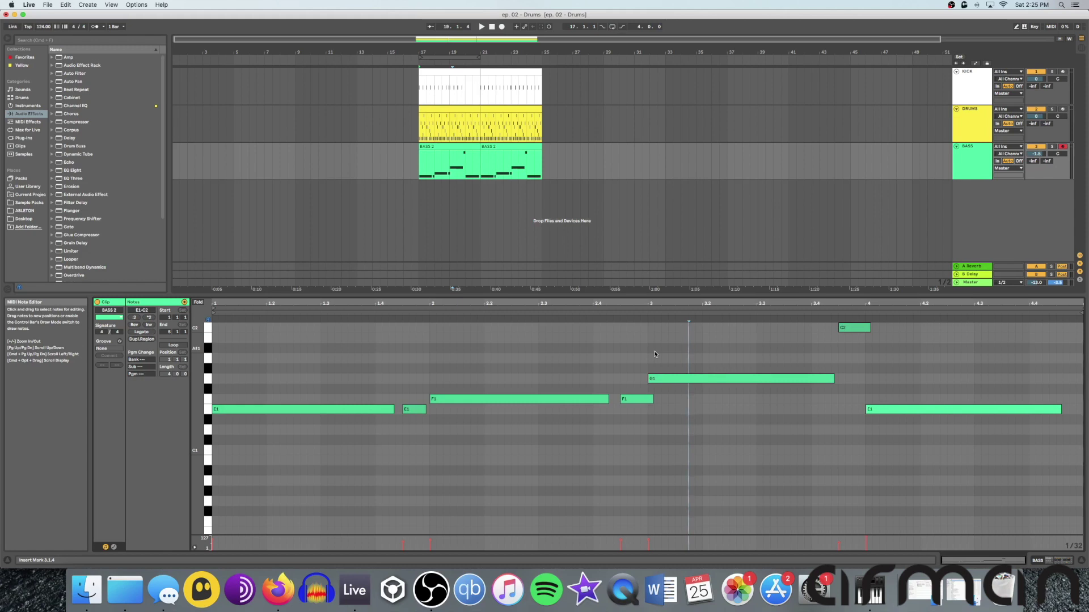
- Play the kick, drums and bass arrangement from bar 17
{"action": "left_click", "coordinate": [420, 168]}
{"action": "key", "text": "space"}
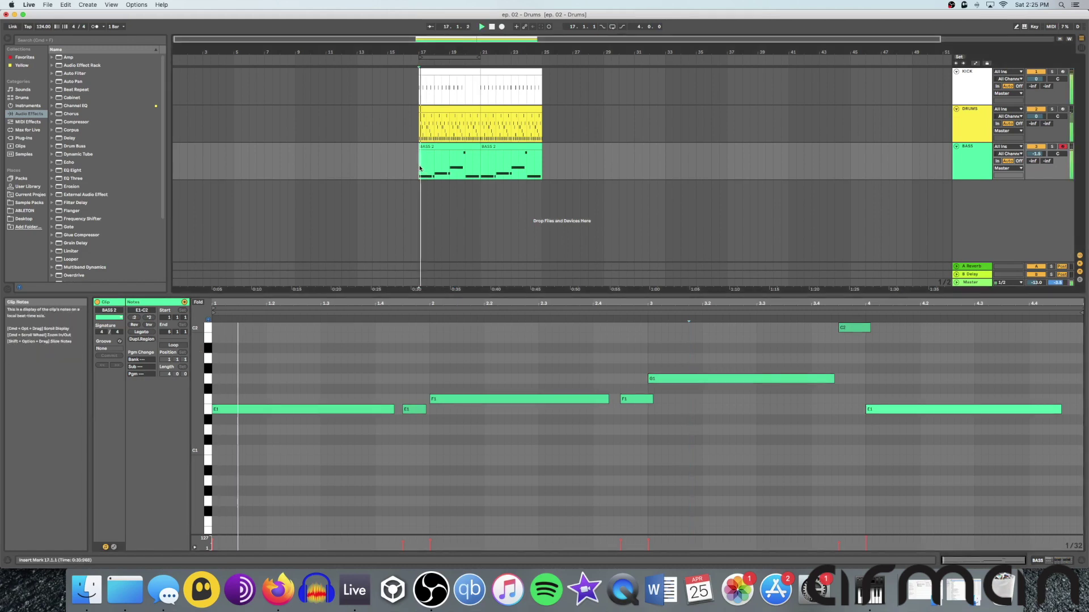